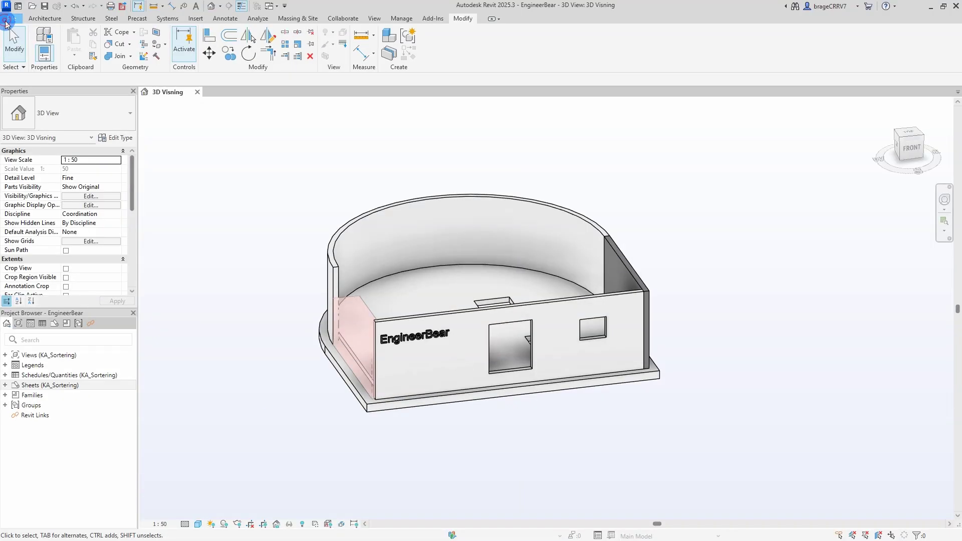
Create a new family from the Metric Profile.rft template.
left_click(7, 20)
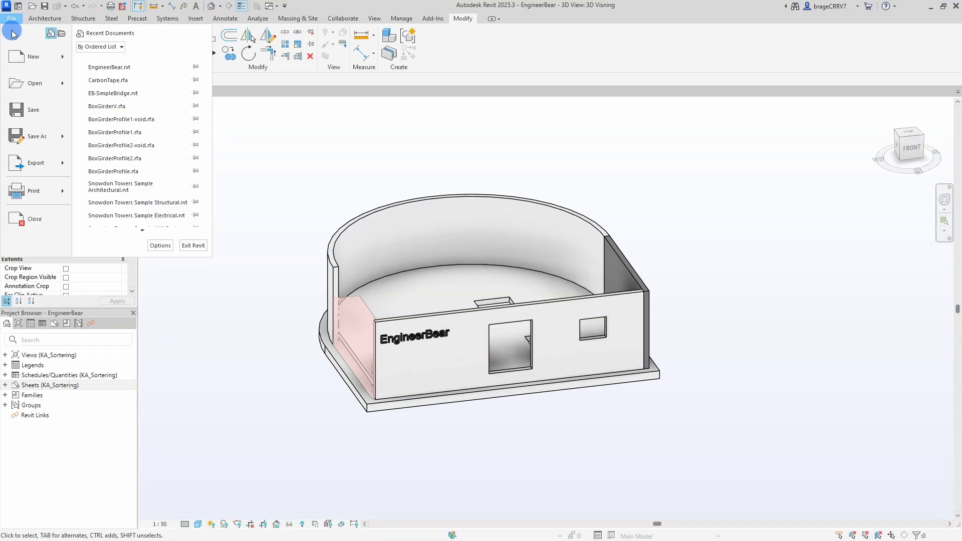
mouse_move(33, 56)
left_click(137, 91)
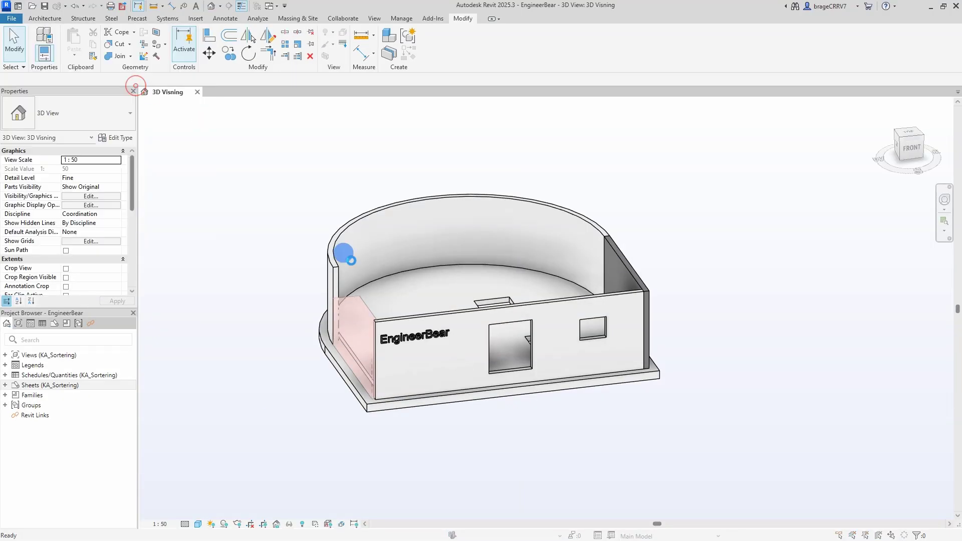
left_click_drag(621, 159, 616, 256)
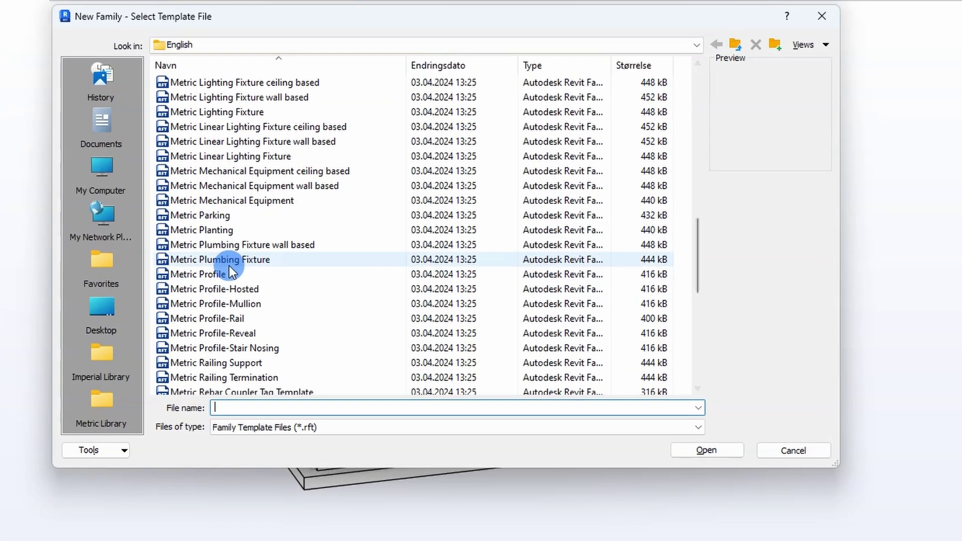
left_click(208, 273)
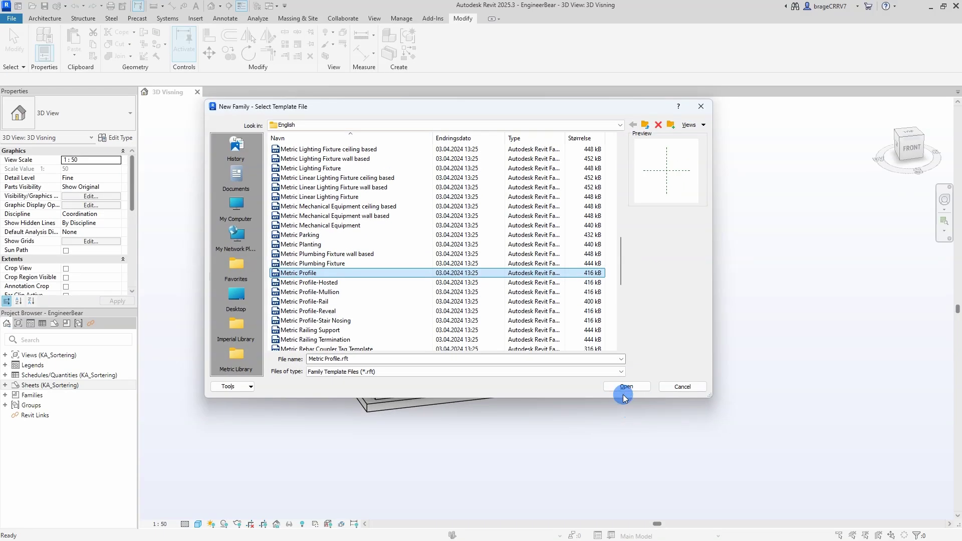
left_click(706, 450)
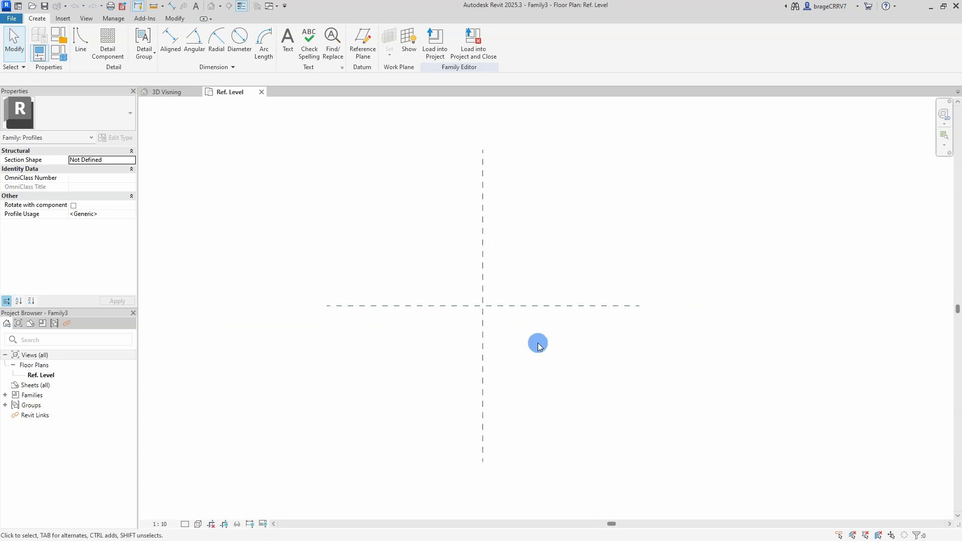
Draw two horizontal reference planes, one about 285 mm above and one about 229 mm below the center plane.
key("r")
key("p")
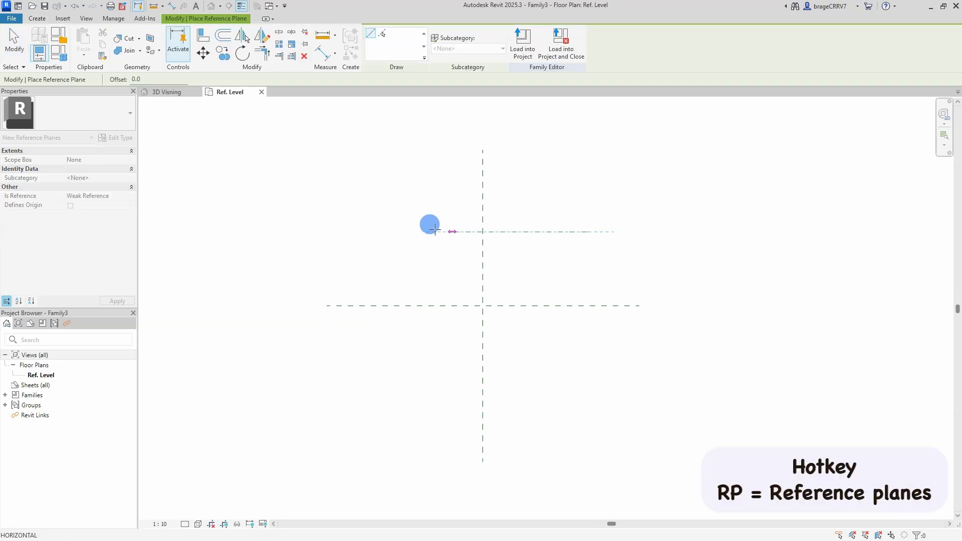
left_click(386, 231)
left_click(611, 366)
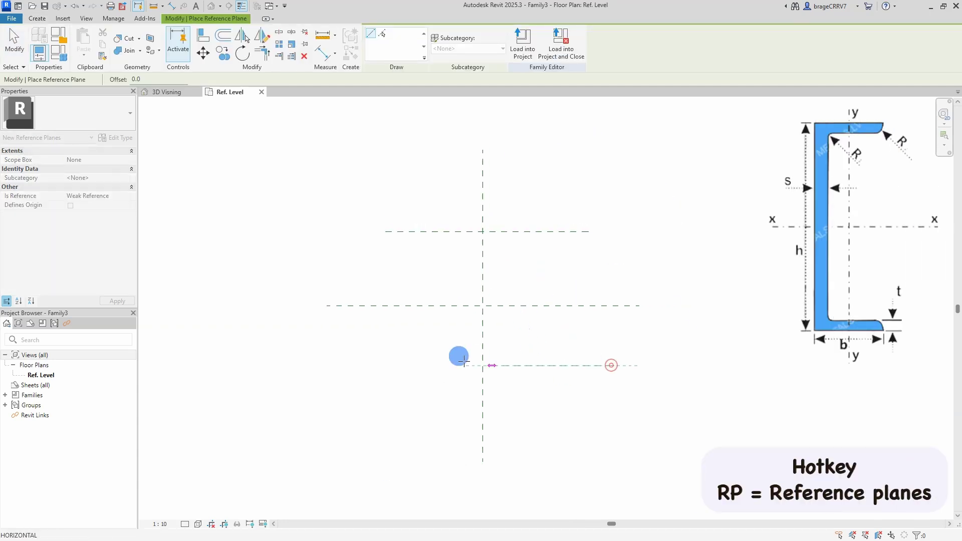
left_click(378, 365)
Draw two more horizontal reference planes, one just below the upper outer plane and one just above the lower outer plane.
scroll(509, 331, "up", 3)
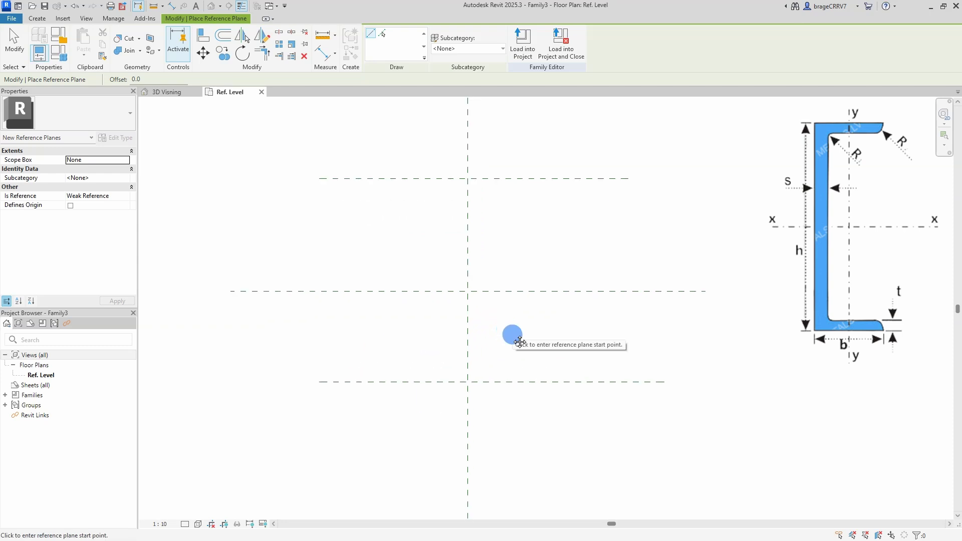
left_click(626, 196)
left_click(395, 196)
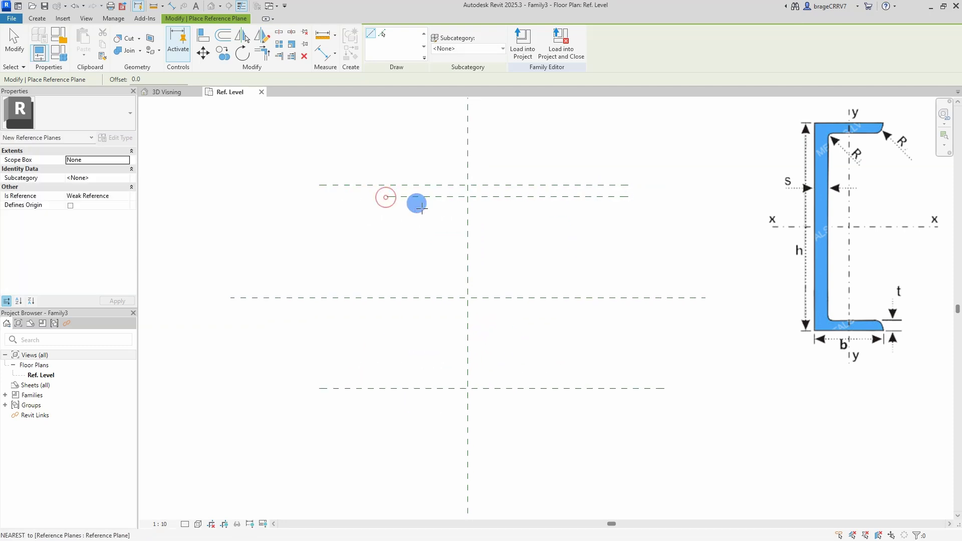
left_click(658, 378)
left_click(443, 378)
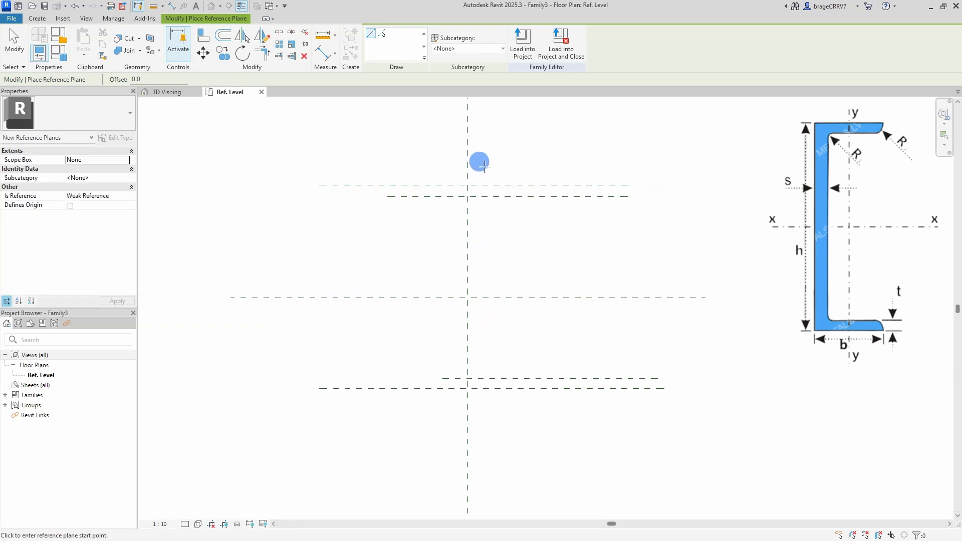
Draw two vertical reference planes on the right side of the vertical center plane, about 34 mm and 391 mm from it.
left_click(481, 165)
left_click(481, 412)
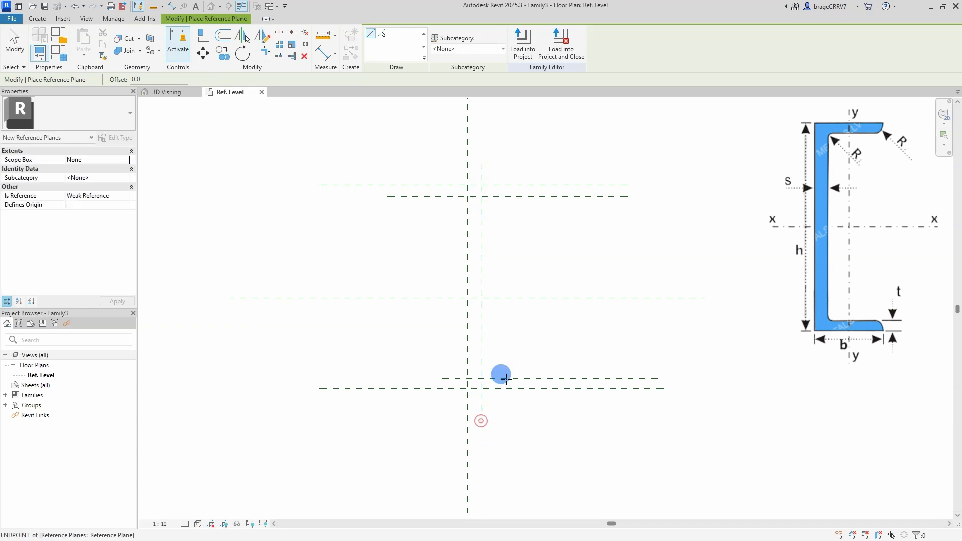
left_click(624, 152)
left_click(623, 421)
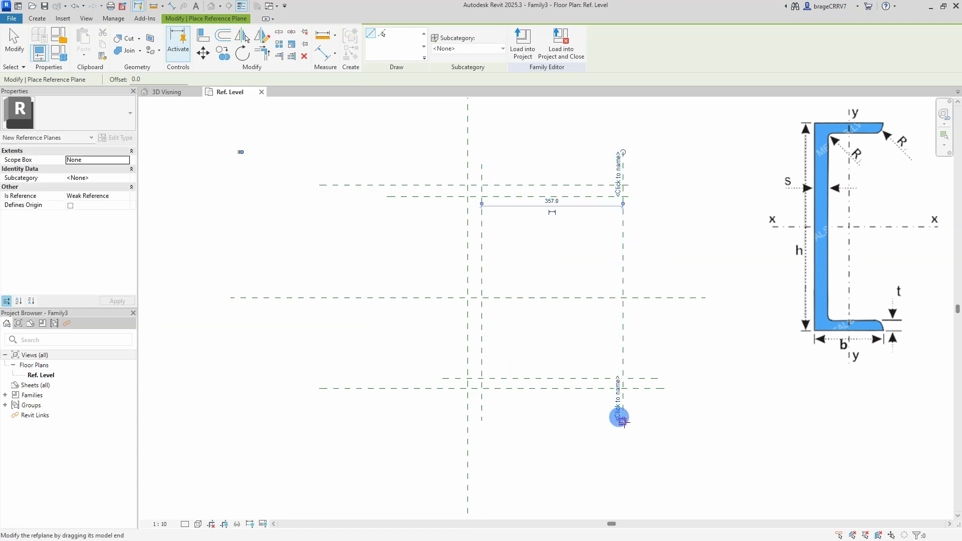
key("Escape")
left_click(421, 248)
Dimension the upper outer, center and lower outer horizontal planes in one string and make the spacing equal (EQ).
key("d")
key("i")
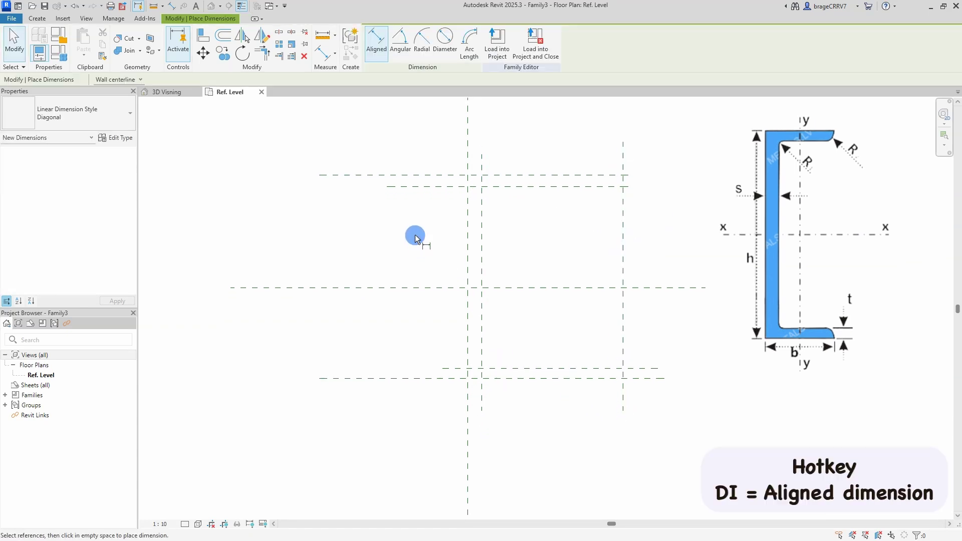
left_click(356, 174)
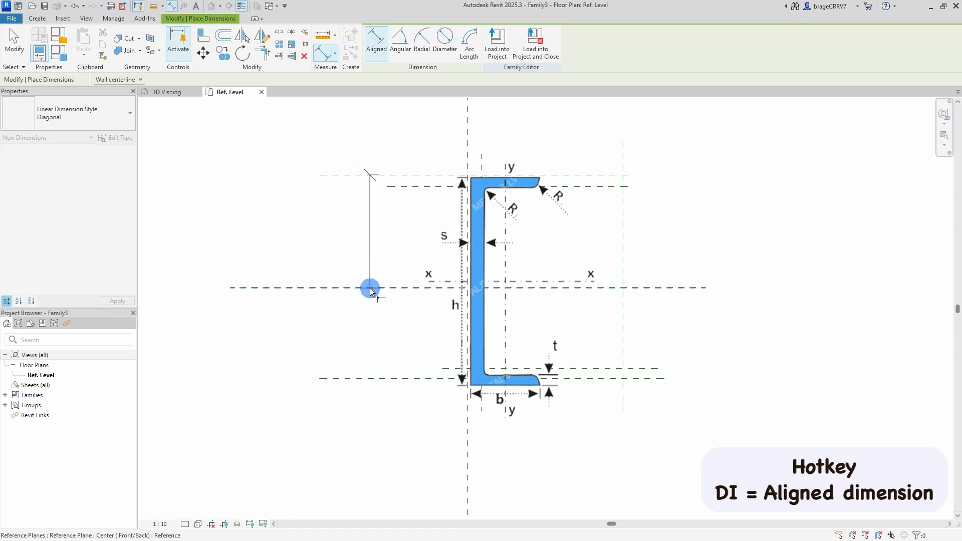
left_click(383, 377)
left_click(369, 233)
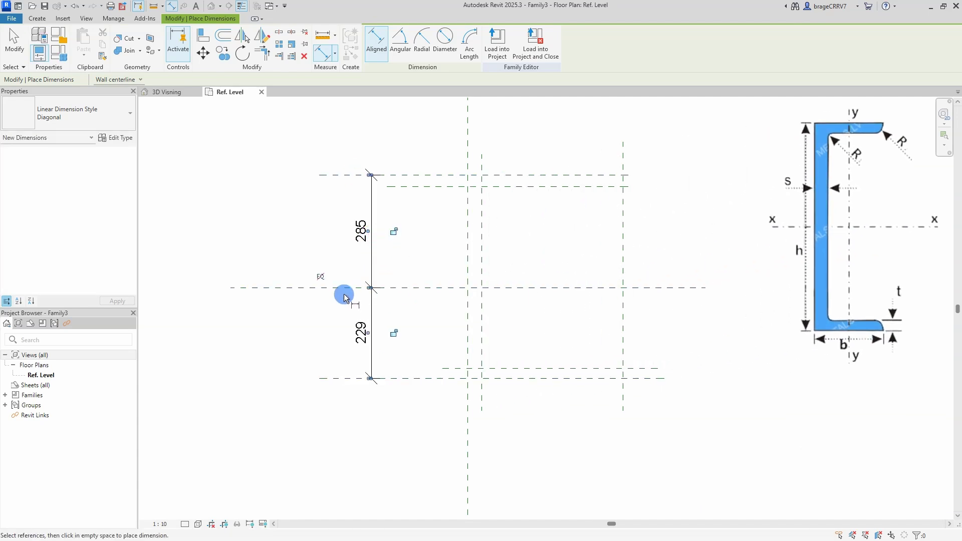
left_click(321, 280)
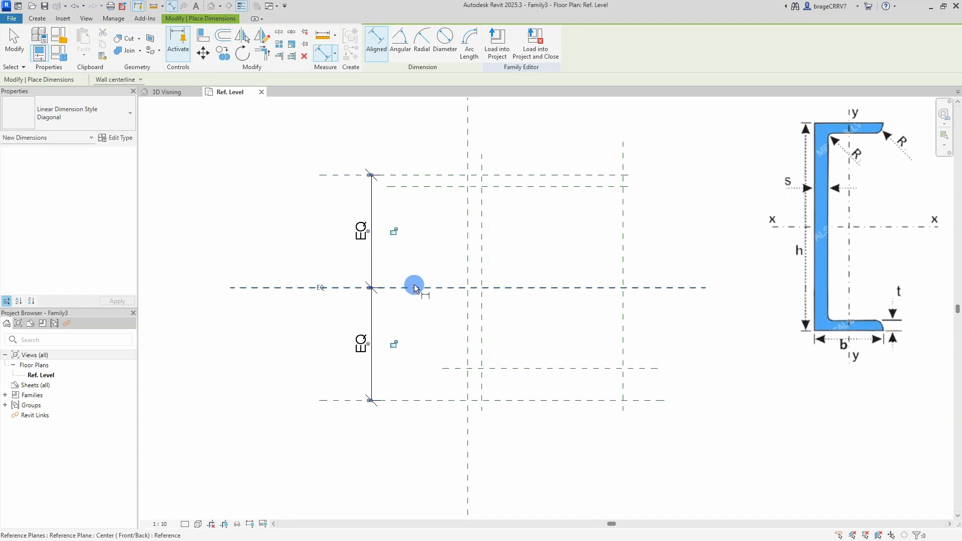
key("Escape")
left_click(374, 271)
key("Escape")
Add an aligned dimension for the overall height between the upper and lower outer horizontal planes.
key("d")
key("i")
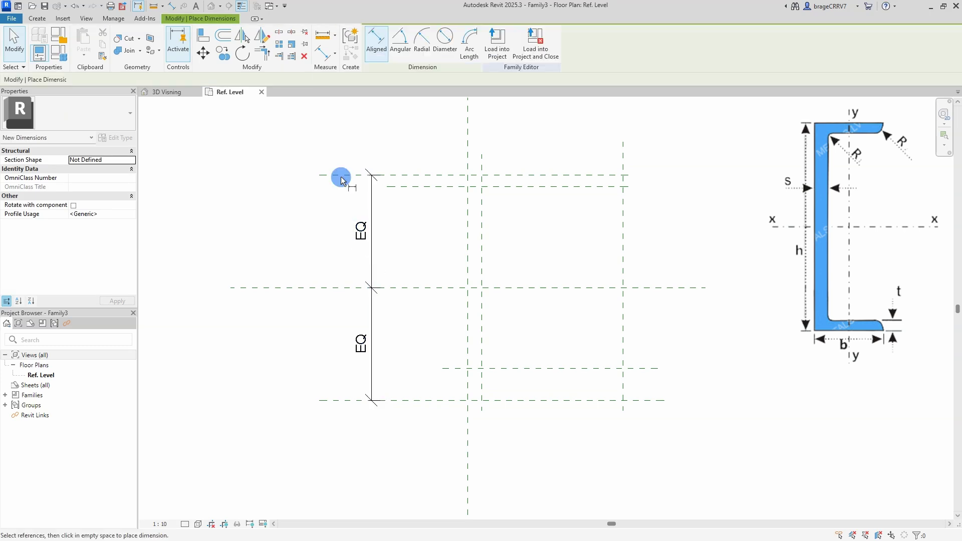
left_click(341, 175)
left_click(344, 401)
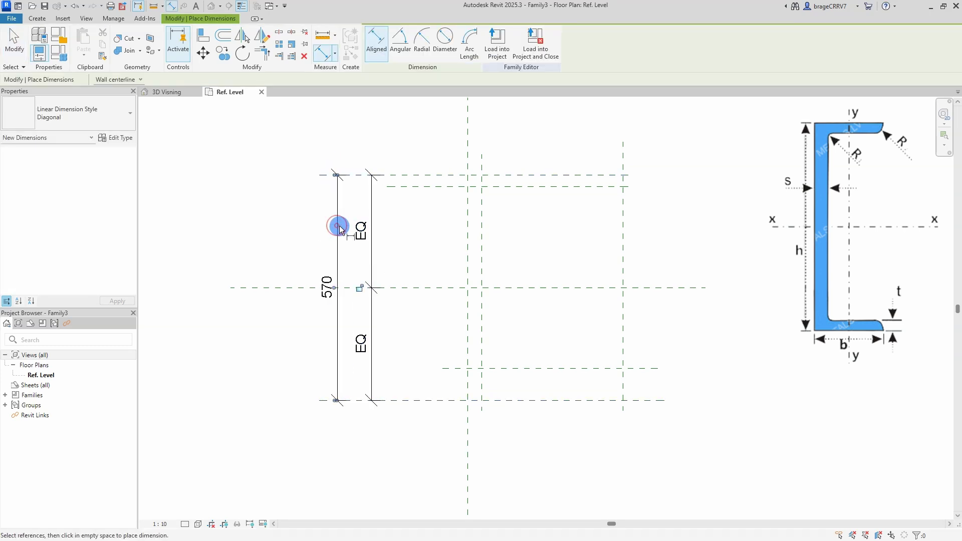
Dimension both flange thicknesses between each outer horizontal plane and its neighbouring inner plane.
left_click(416, 187)
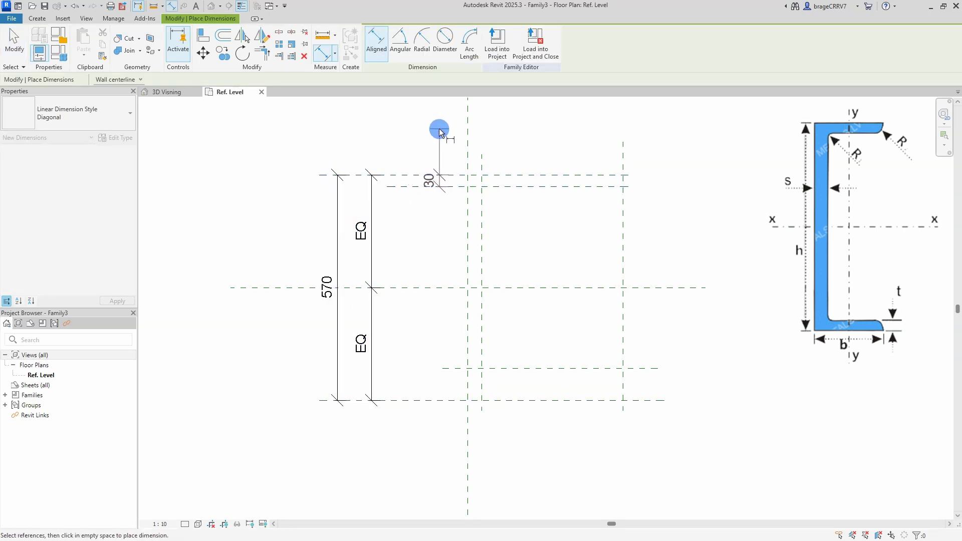
left_click(440, 132)
left_click(450, 371)
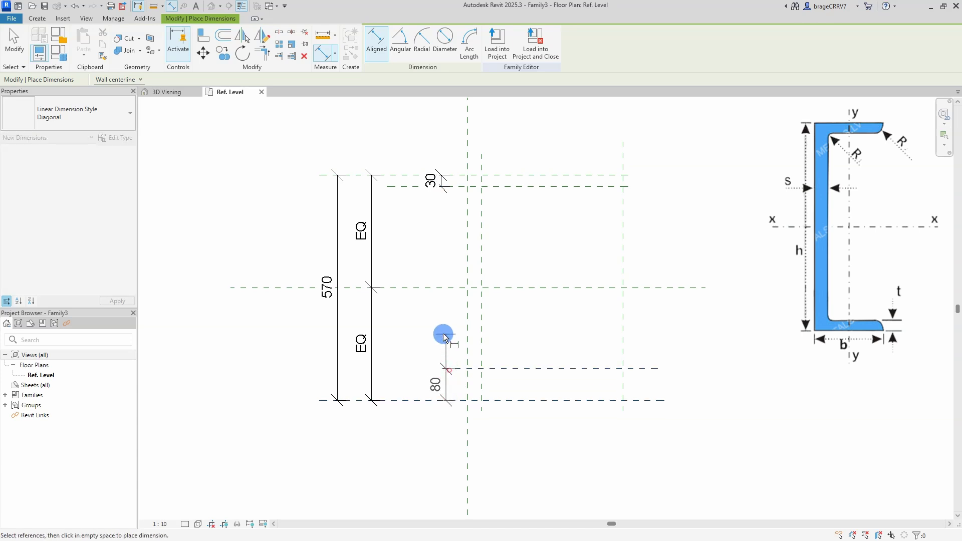
left_click(440, 334)
Dimension the web thickness between the vertical center plane and the nearby vertical reference plane.
left_click(483, 133)
left_click(481, 155)
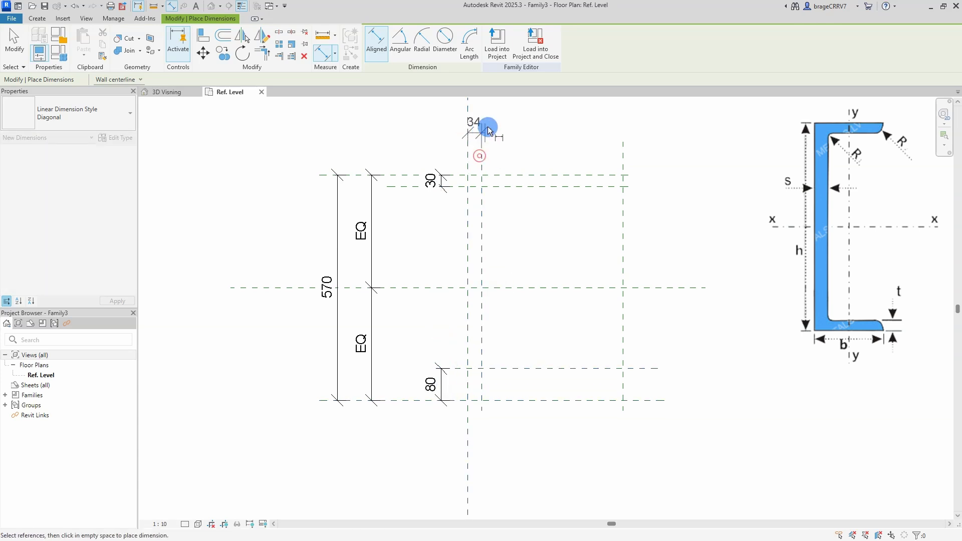
left_click(497, 125)
Dimension the overall width from the vertical center plane to the far vertical plane, and move the web thickness dimension beneath it.
left_click(467, 157)
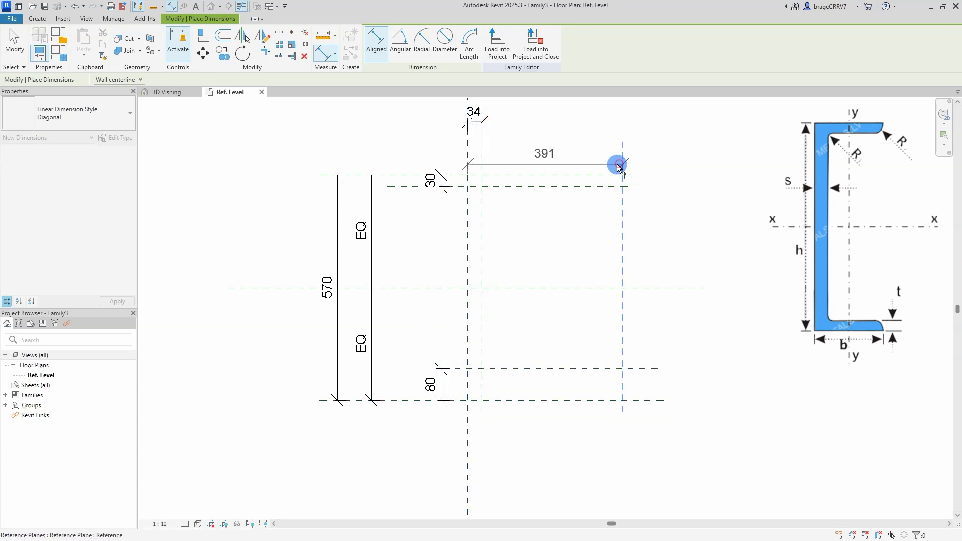
left_click(619, 165)
middle_click_drag(567, 163, 558, 211)
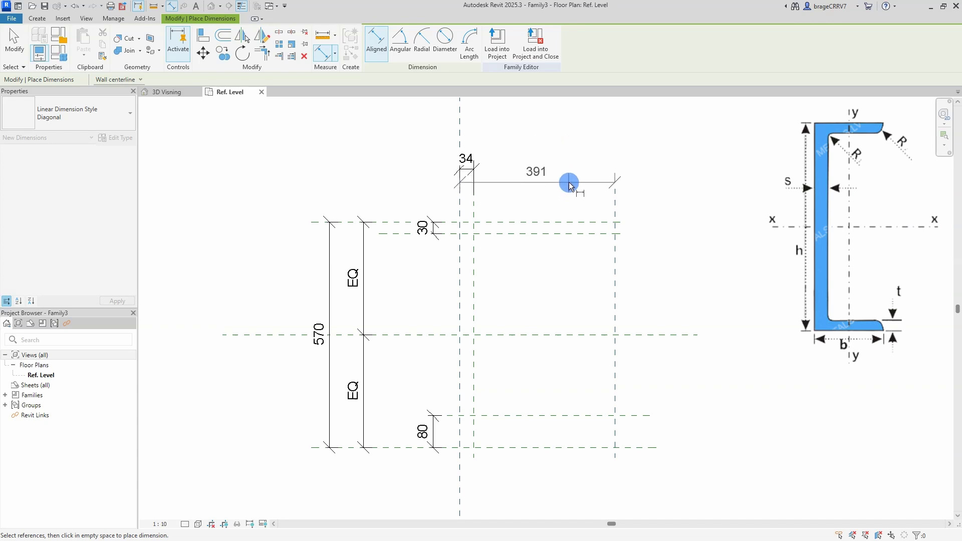
left_click(569, 183)
key("Escape")
key("Escape")
left_click_drag(473, 168, 480, 202)
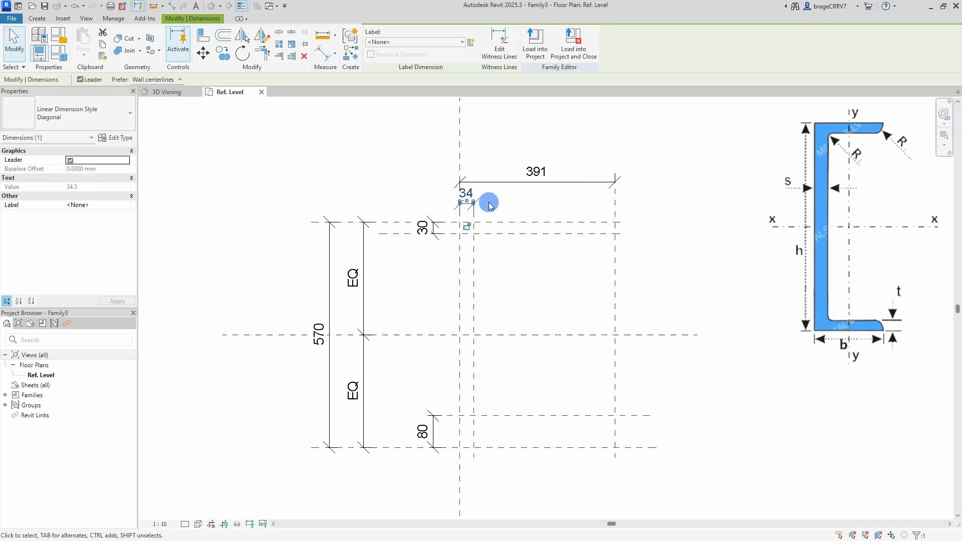
left_click(493, 206)
Add Height and Width as type-based length family parameters, grouped under Dimensions.
middle_click_drag(546, 325, 528, 304)
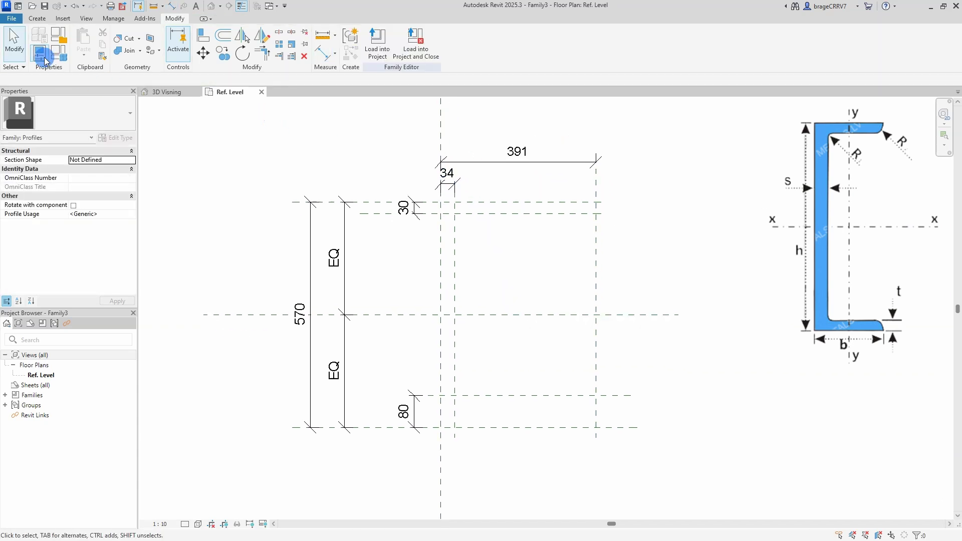
middle_click_drag(677, 290, 539, 288)
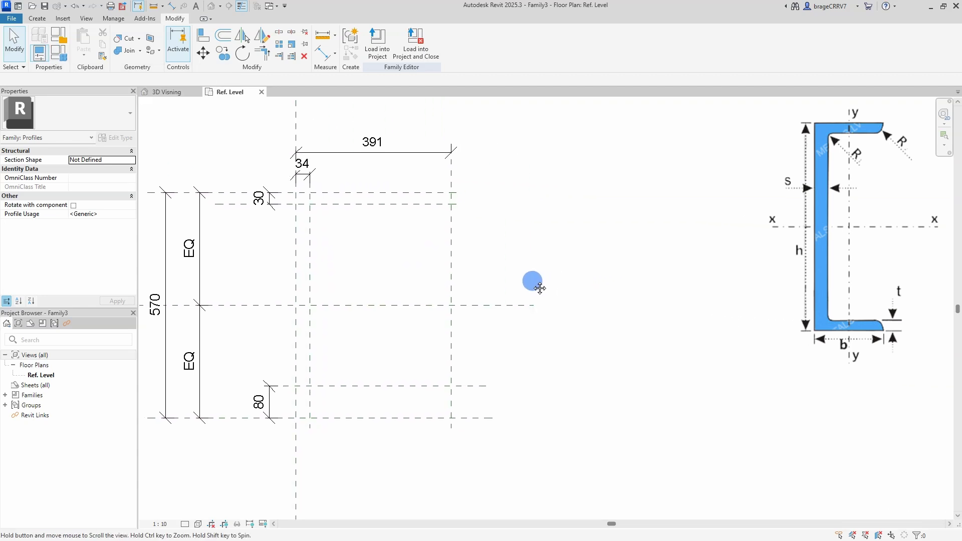
left_click(58, 52)
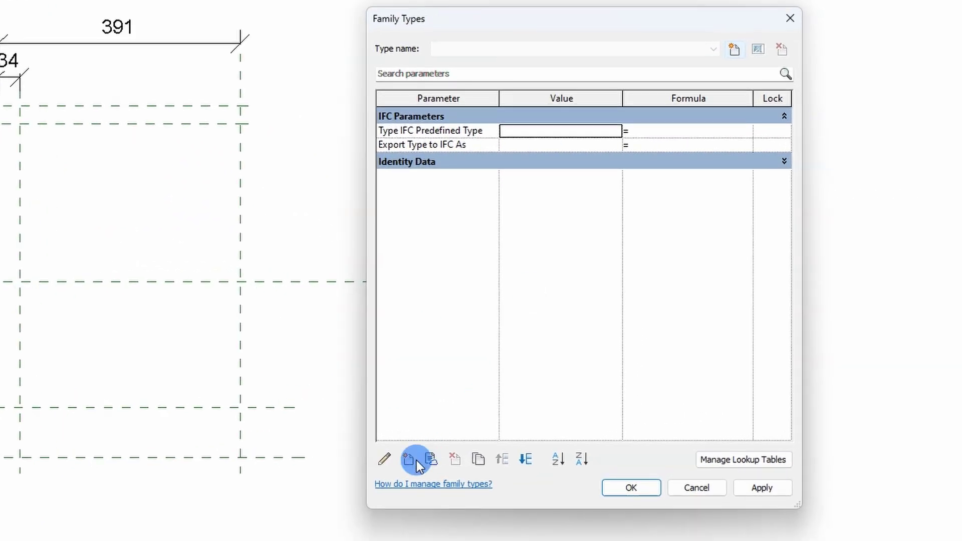
left_click(415, 461)
type("Height")
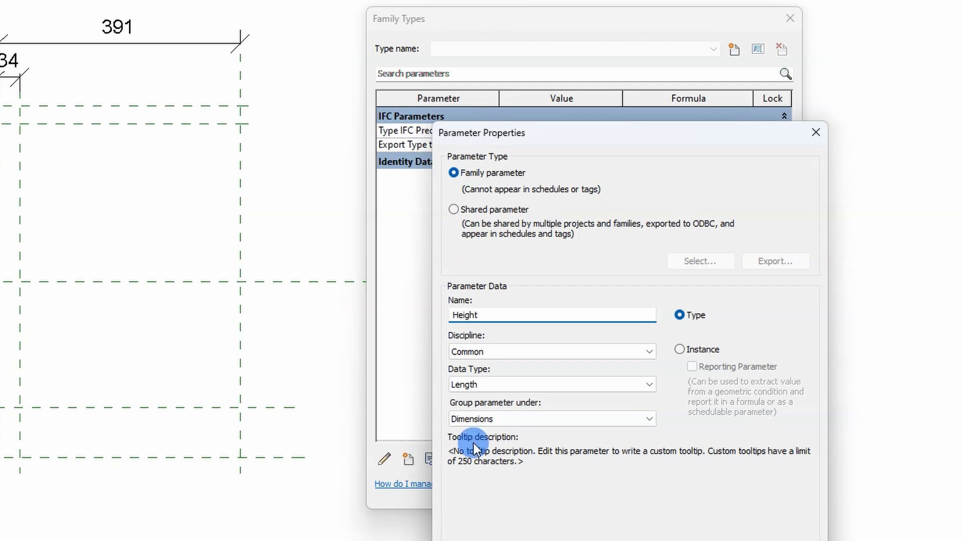
left_click(671, 540)
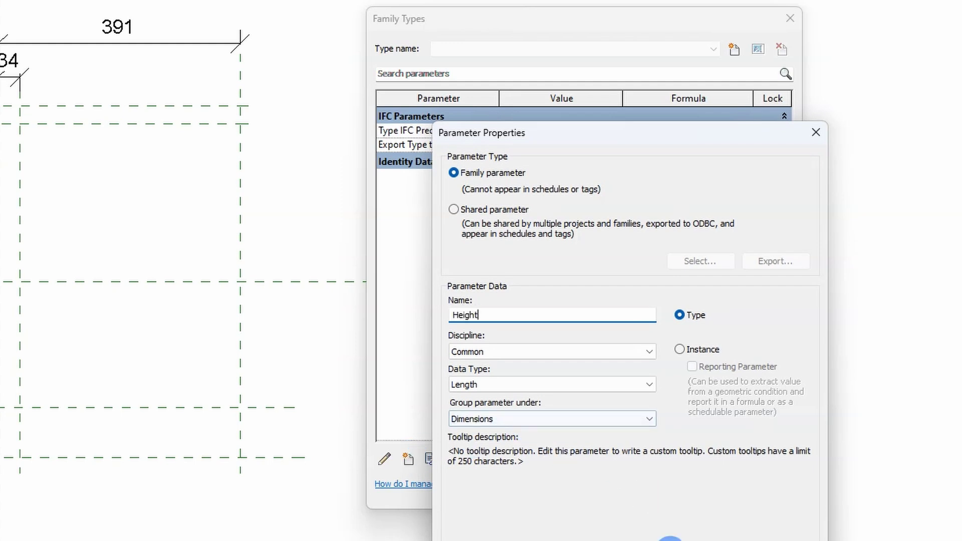
left_click(407, 460)
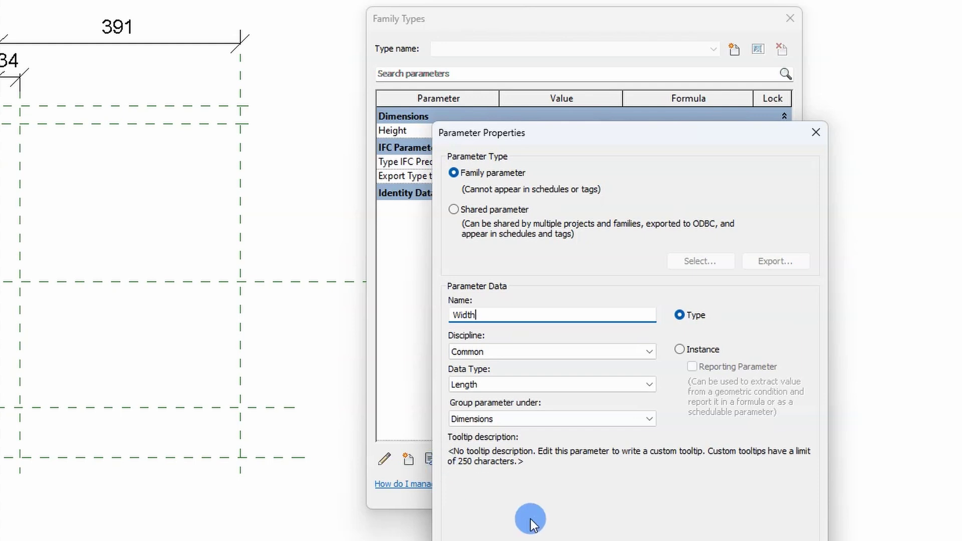
type("Width")
key("Return")
Add two more length family parameters named Thickness t and Thickness s under Dimensions.
left_click(407, 465)
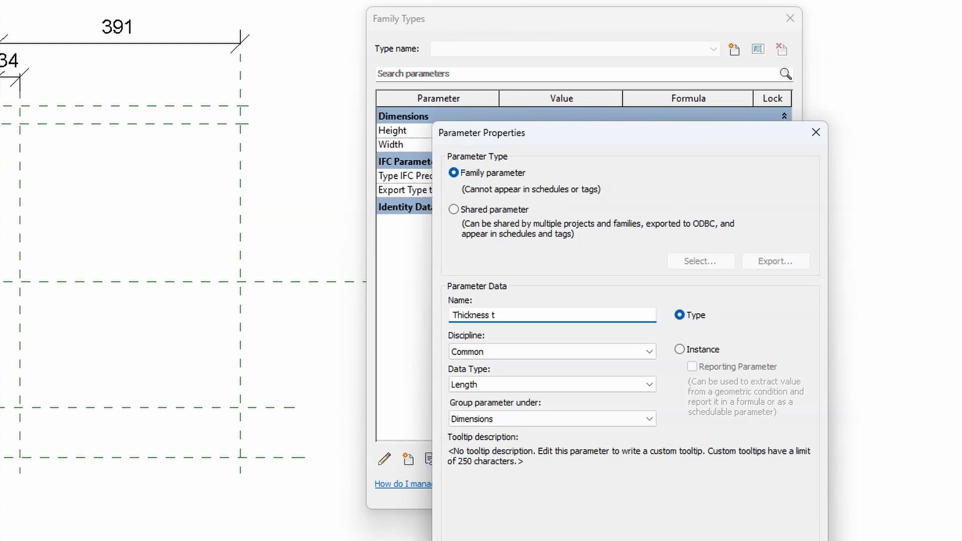
key("Return")
left_click(407, 460)
type("T")
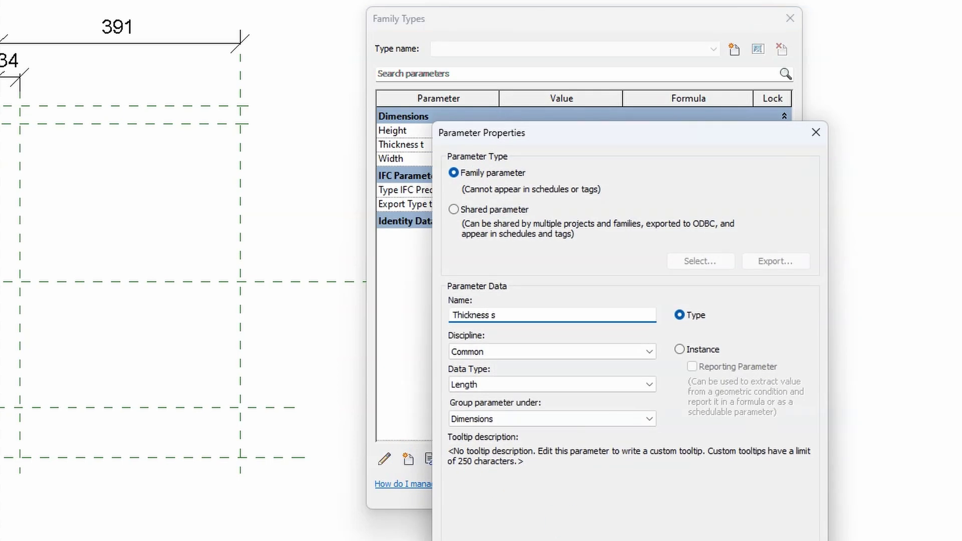
key("Return")
Add a length family parameter named Radius under Dimensions.
left_click(407, 460)
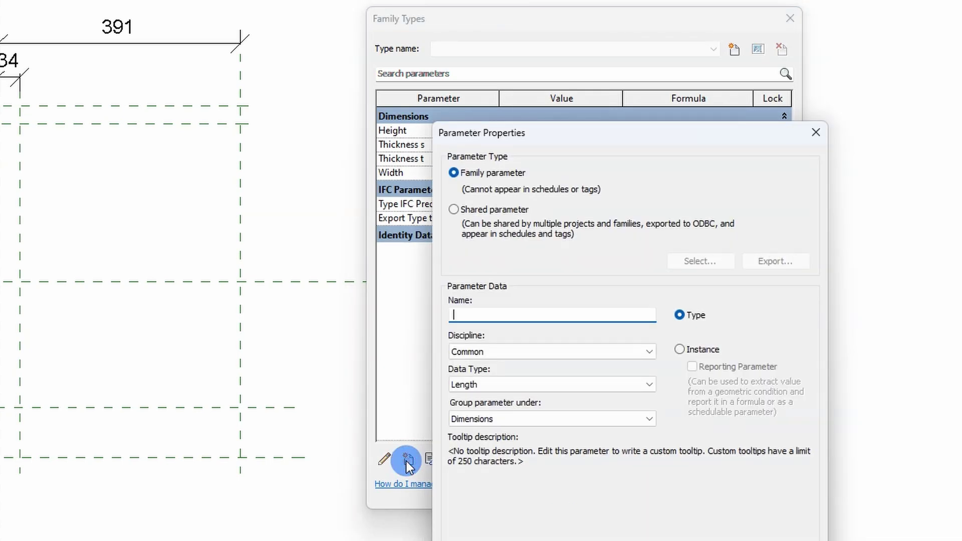
type("Radius")
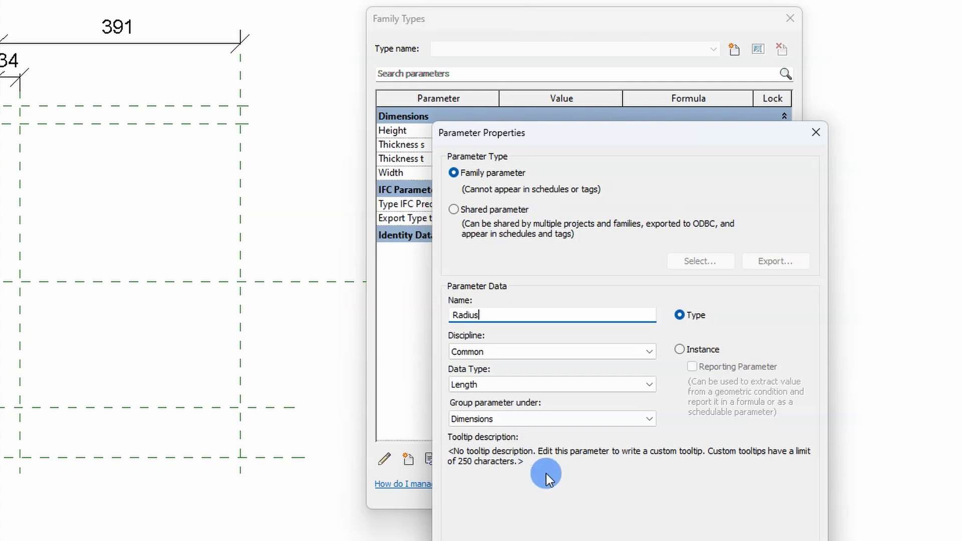
key("Return")
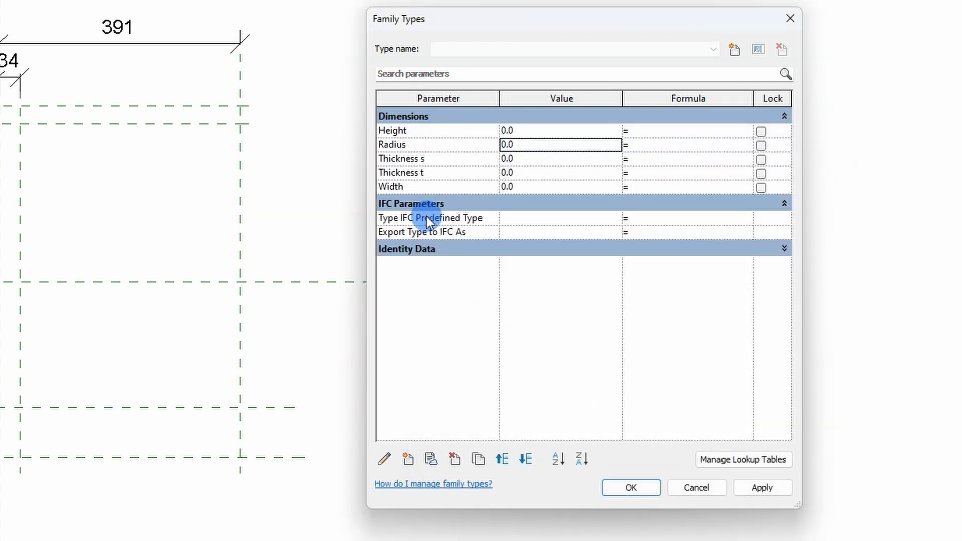
Reorder the Dimensions parameters as Height, Width, Thickness s, Thickness t, Radius, and apply the order.
left_click(404, 145)
left_click(524, 460)
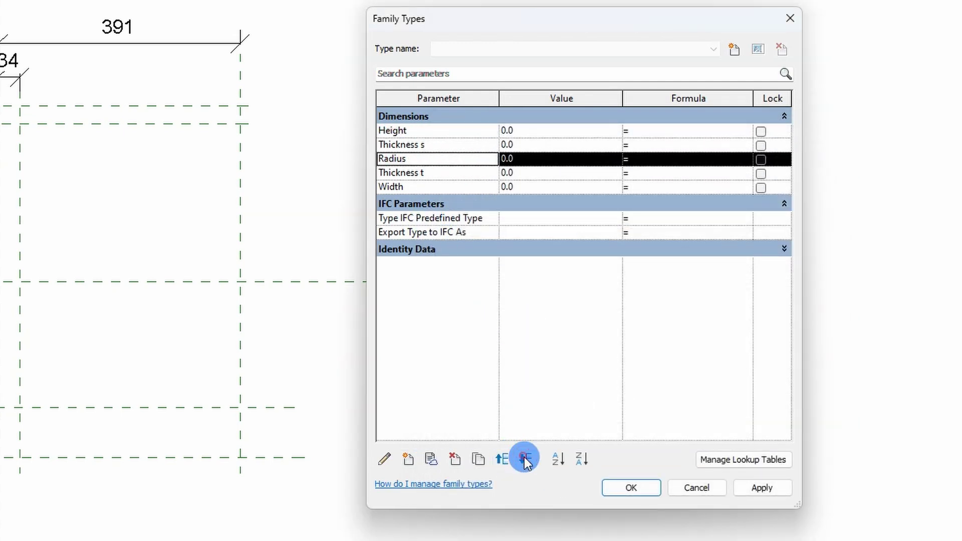
left_click(523, 461)
left_click(525, 461)
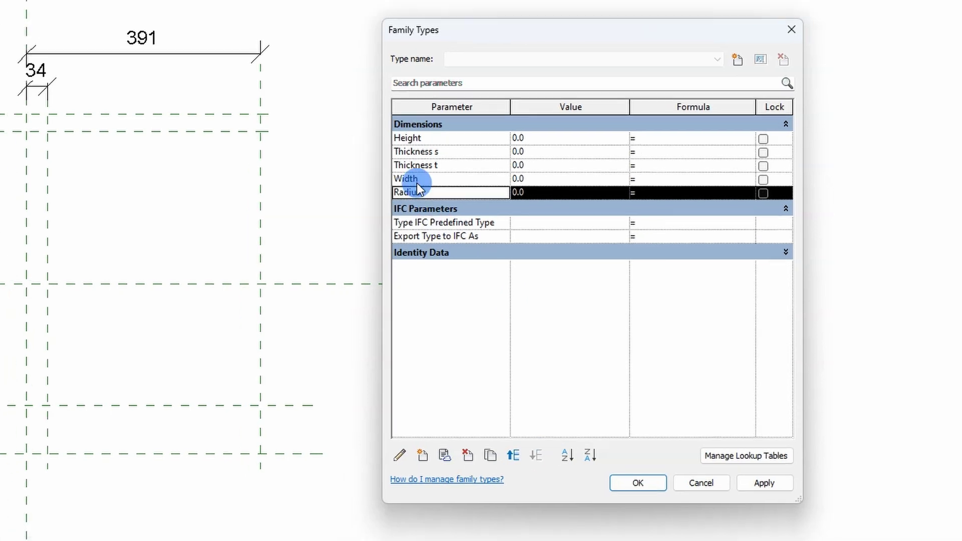
left_click(396, 173)
left_click(501, 459)
left_click(502, 459)
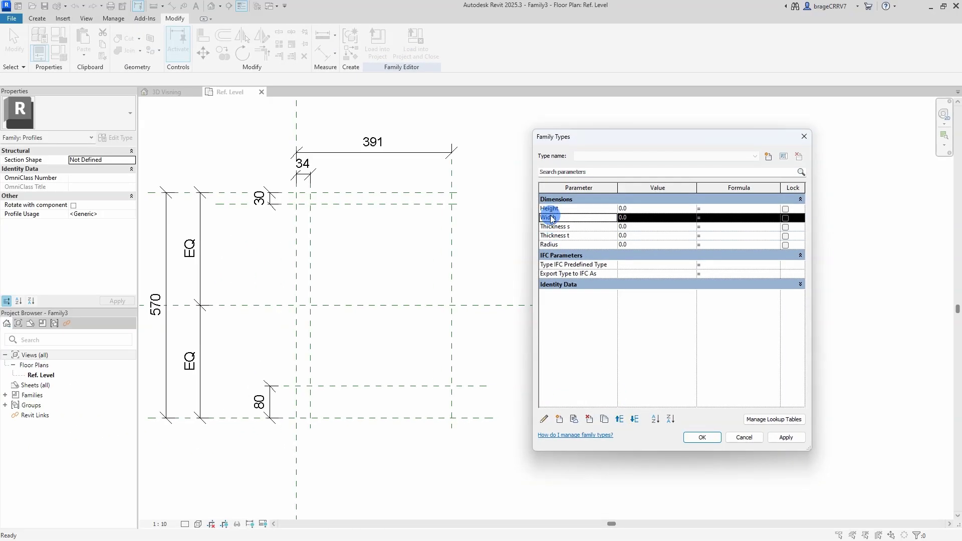
left_click(786, 439)
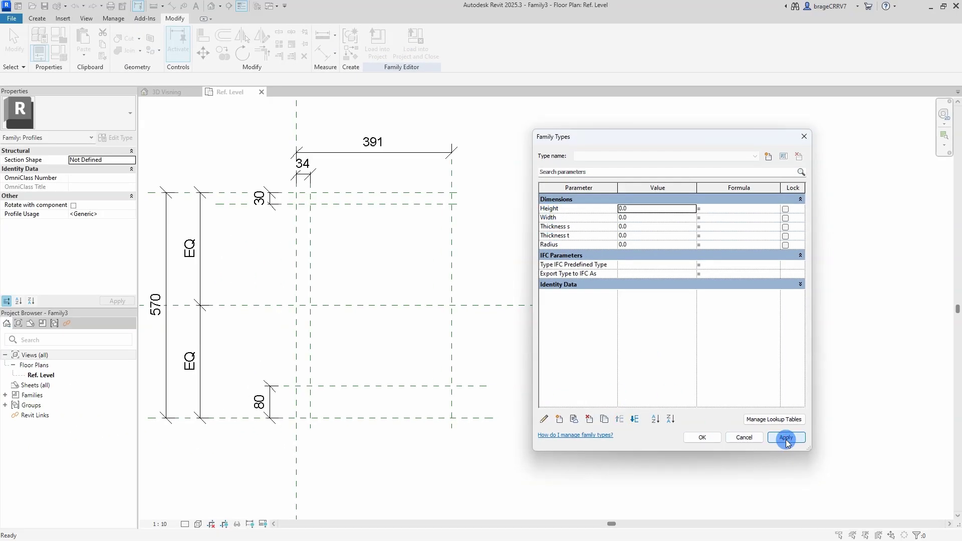
left_click(701, 438)
Label the overall horizontal dimension with the Width parameter and the overall vertical dimension with Height.
left_click(514, 148)
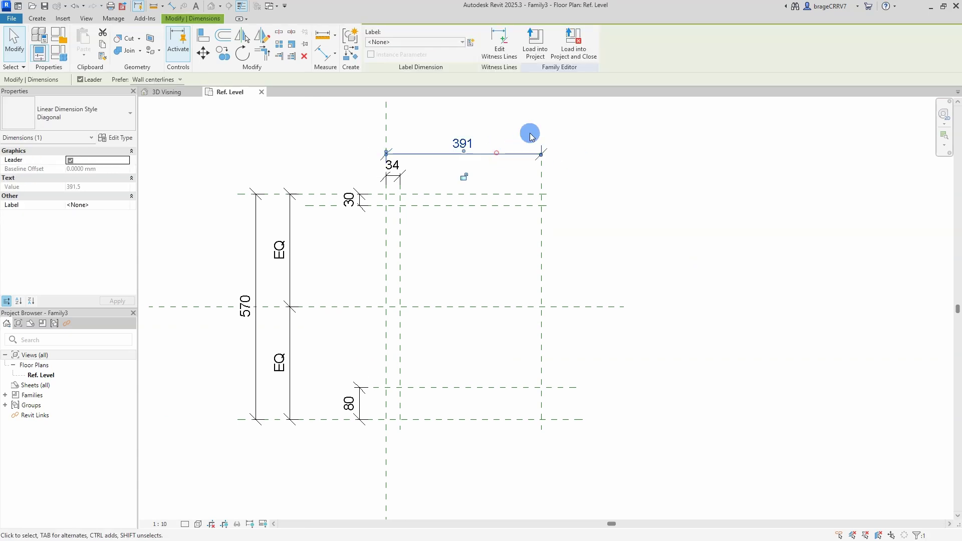
left_click(444, 43)
left_click(376, 100)
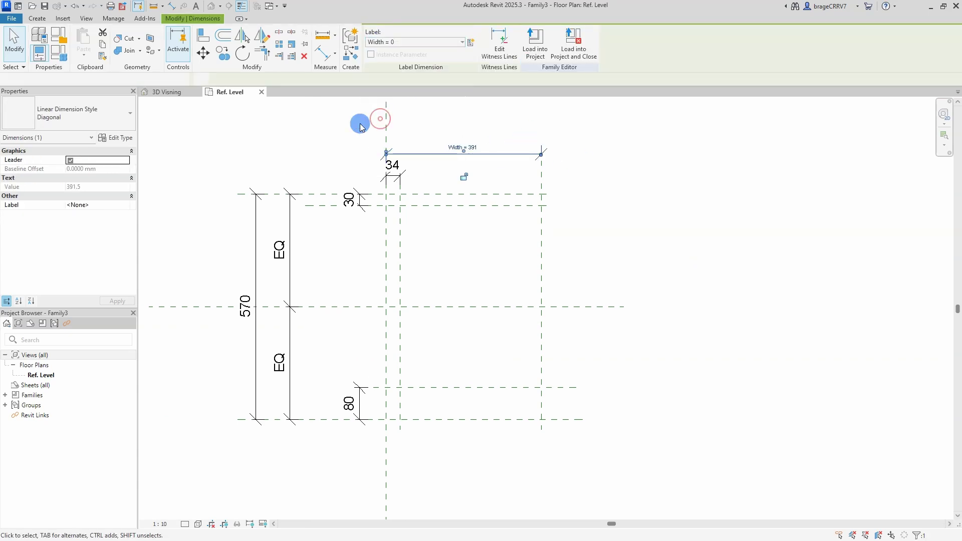
left_click(257, 240)
left_click(408, 42)
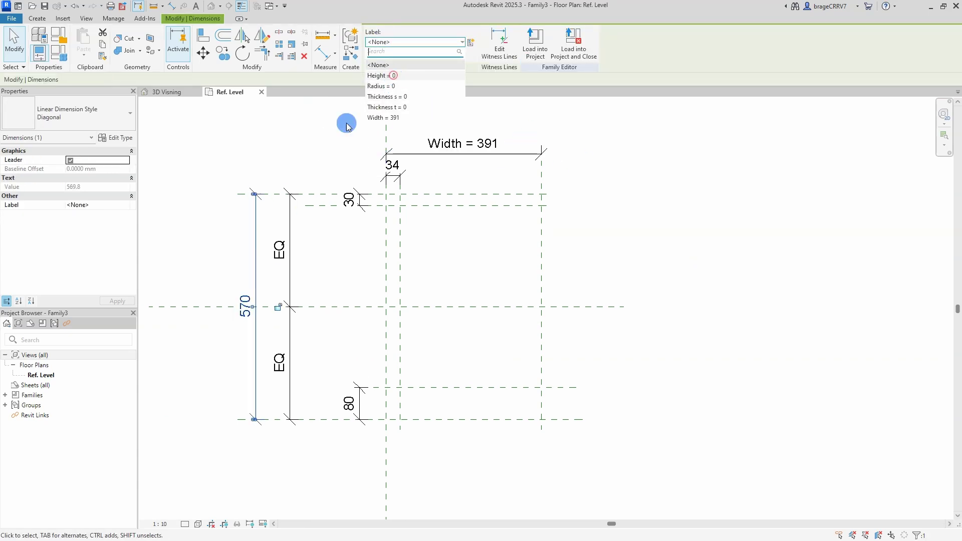
Label both flange thickness dimensions with Thickness t and the web thickness dimension with Thickness s.
left_click(349, 199)
left_click(349, 404, "ctrl")
left_click(421, 42)
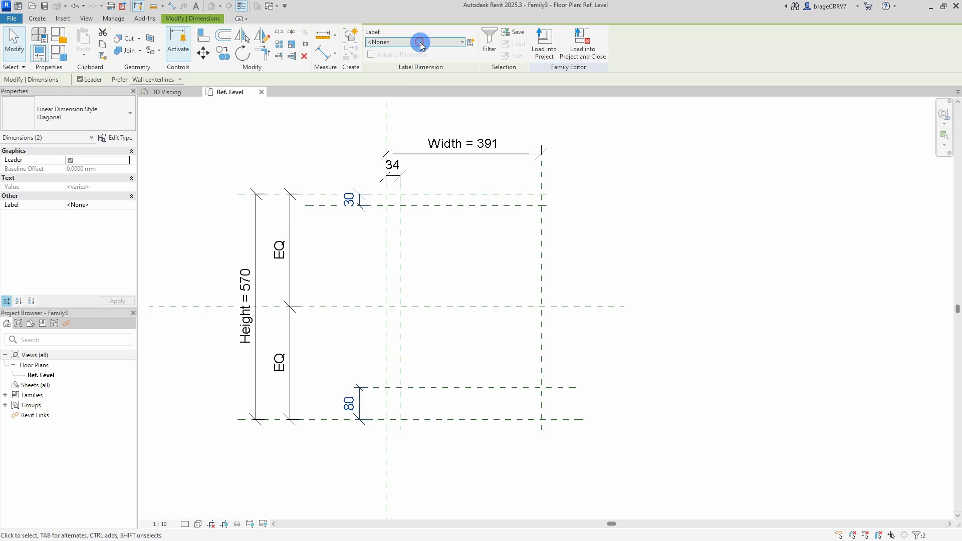
left_click(402, 108)
left_click(456, 263)
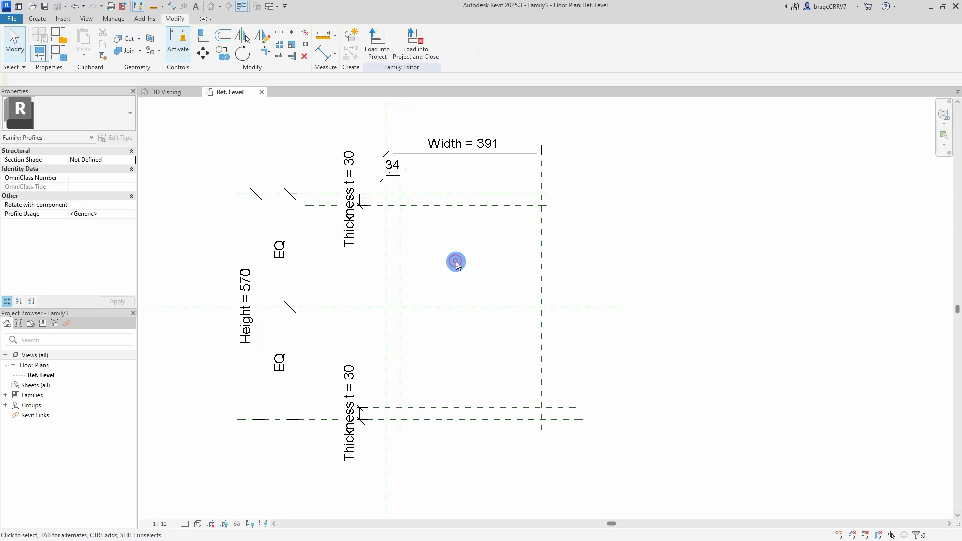
left_click(395, 179)
left_click(401, 42)
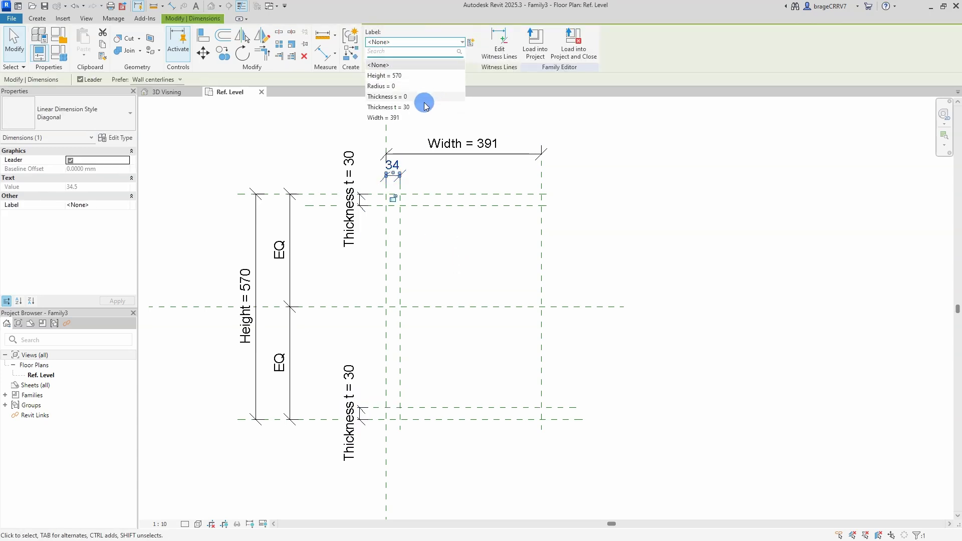
left_click(385, 96)
left_click(636, 232)
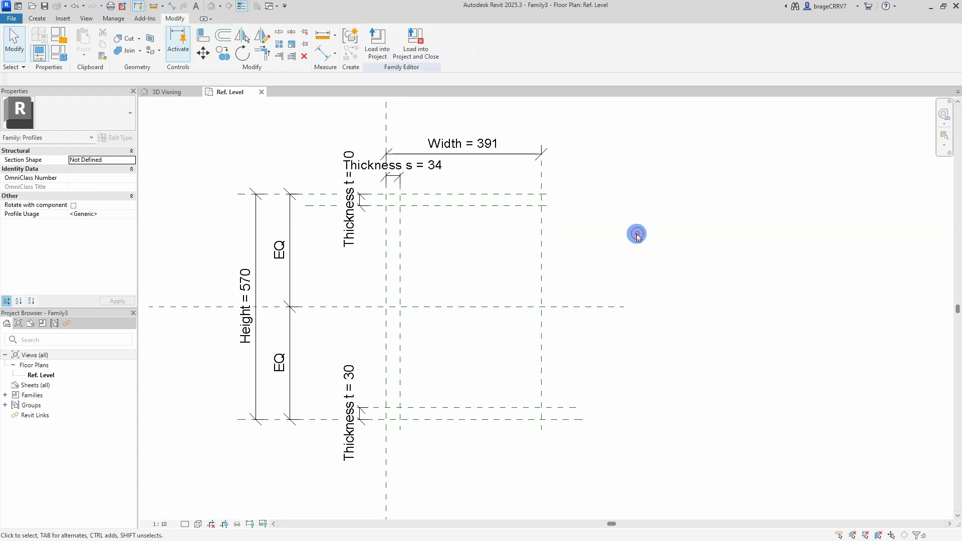
Draw chained outer C-profile lines just inside the reference planes, with a top line about 355 mm and a web line about 550 mm long.
mouse_move(612, 238)
middle_mouse_down()
mouse_move(578, 230)
mouse_move(575, 240)
middle_mouse_up()
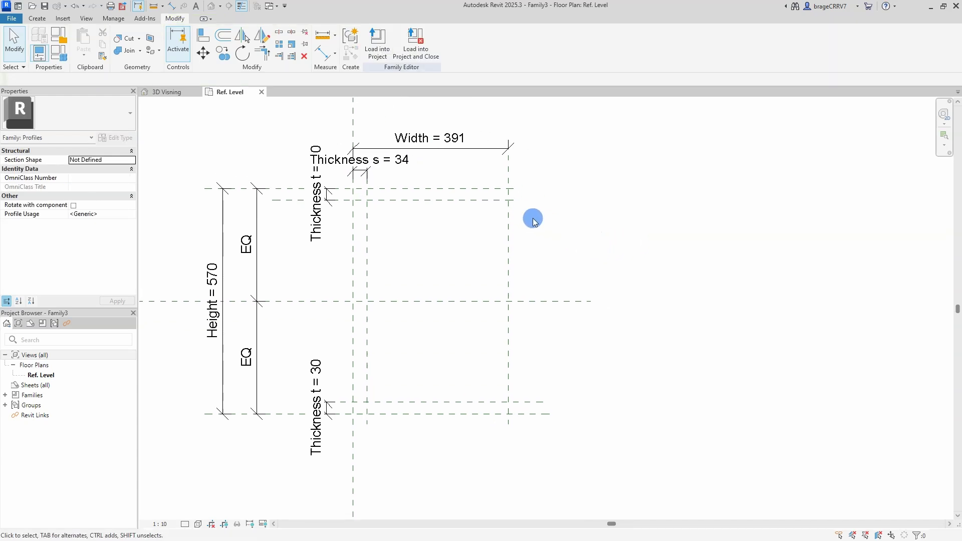
left_click(38, 19)
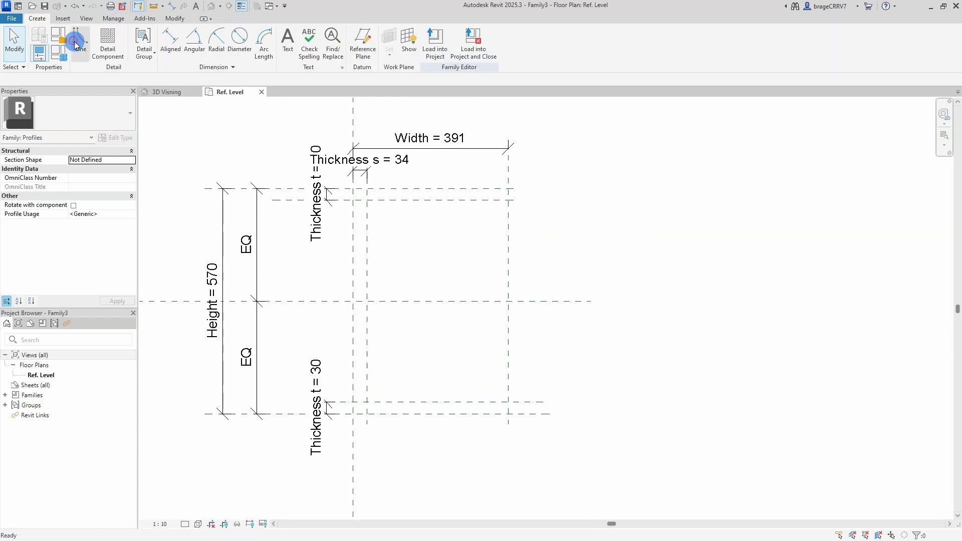
left_click(76, 44)
scroll(461, 189, "up", 3)
left_click(502, 191)
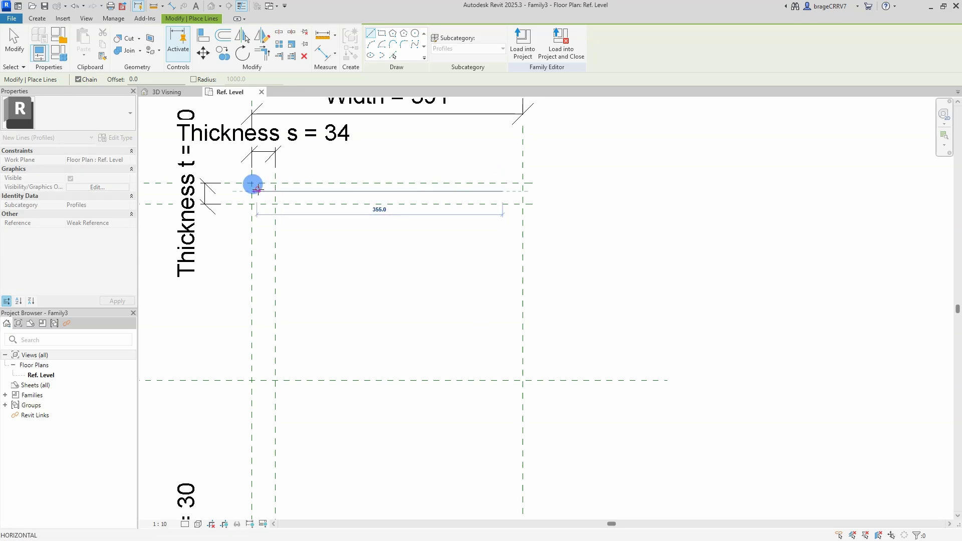
left_click(258, 190)
middle_click_drag(263, 305, 261, 145)
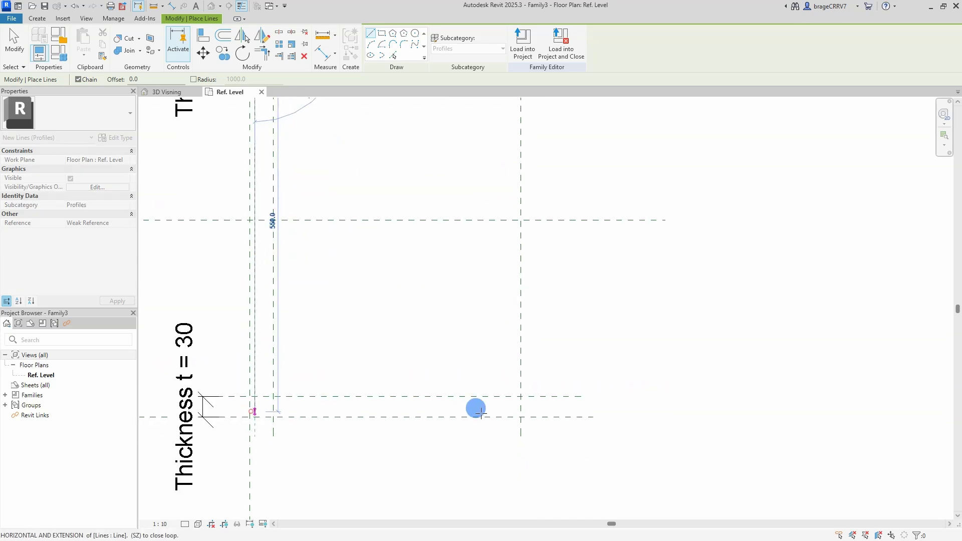
left_click(504, 413)
Close the C-profile with flange end lines and inner lines, about 350 mm along the bottom flange and 530 mm along the web.
left_click(504, 405)
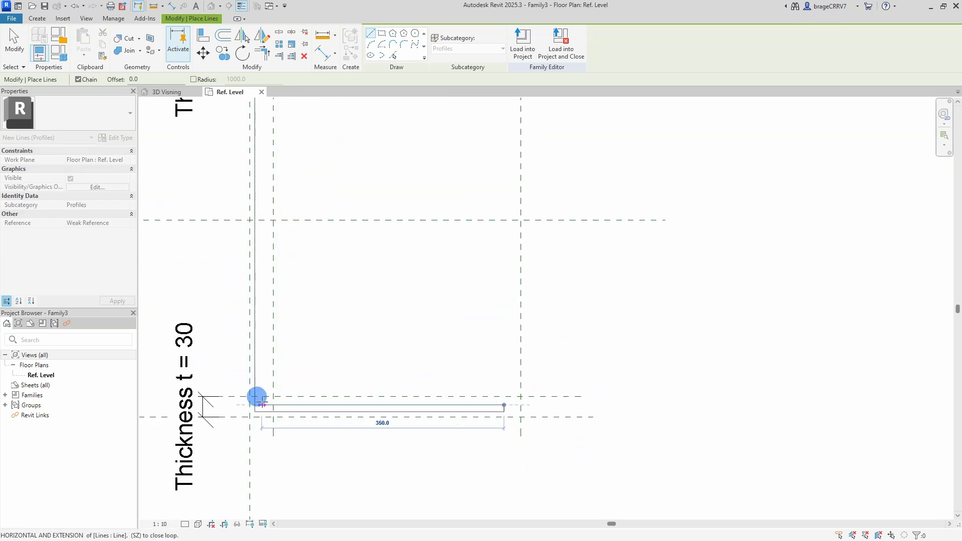
left_click(262, 405)
scroll(234, 198, "up", 3, "ctrl")
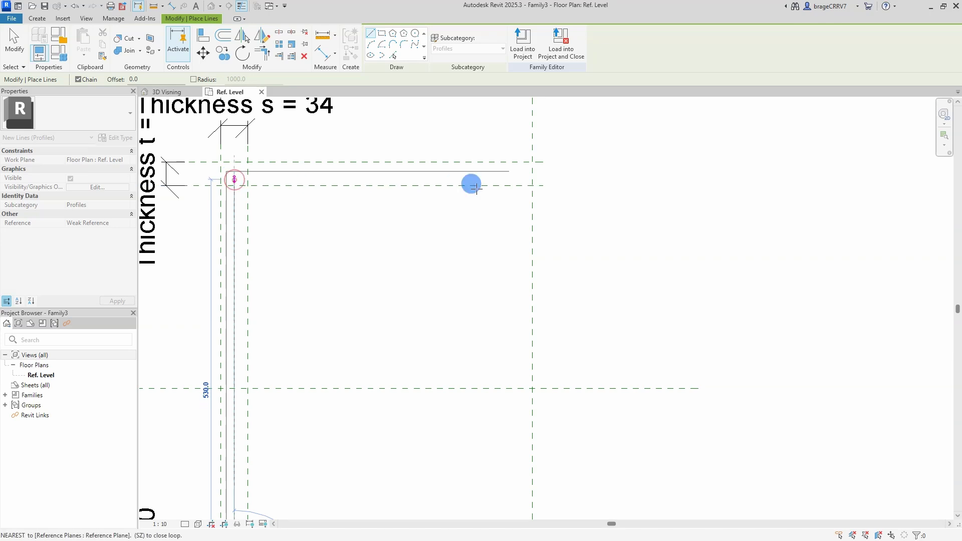
left_click(509, 179)
left_click(509, 172)
key("Escape")
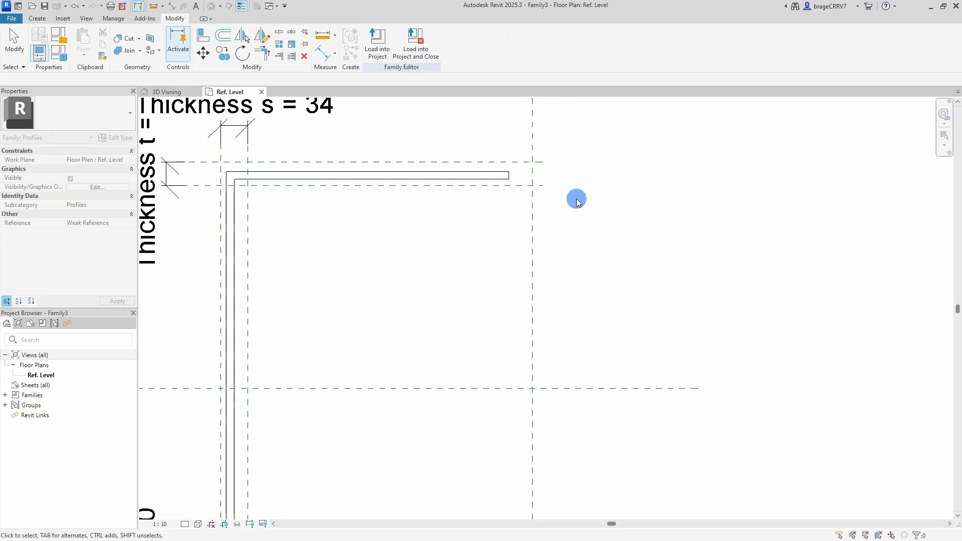
Align the outer and inner web lines to the two vertical web reference planes and lock them.
scroll(501, 200, "down", 3)
middle_click_drag(425, 242, 445, 203)
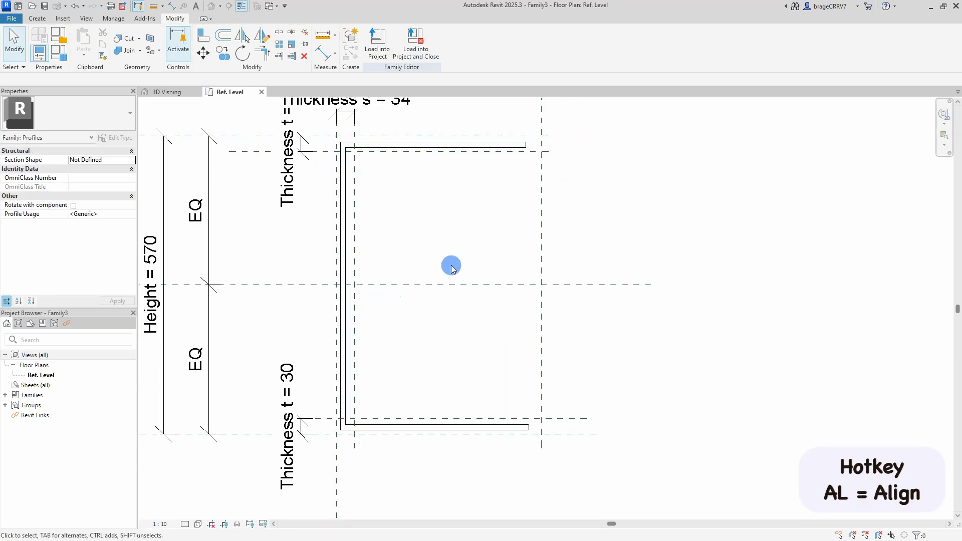
middle_click_drag(451, 266, 408, 269)
key("a")
key("l")
left_click(339, 256)
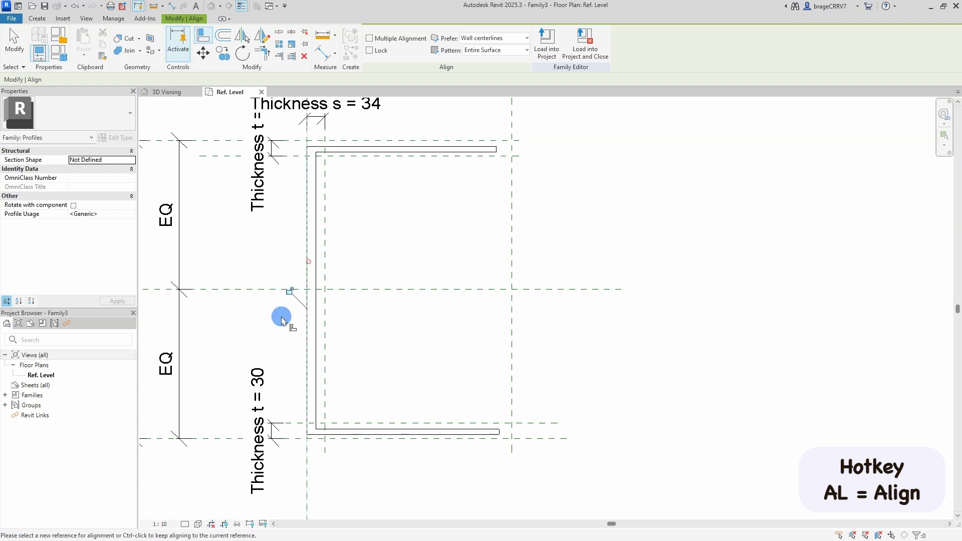
left_click(317, 265)
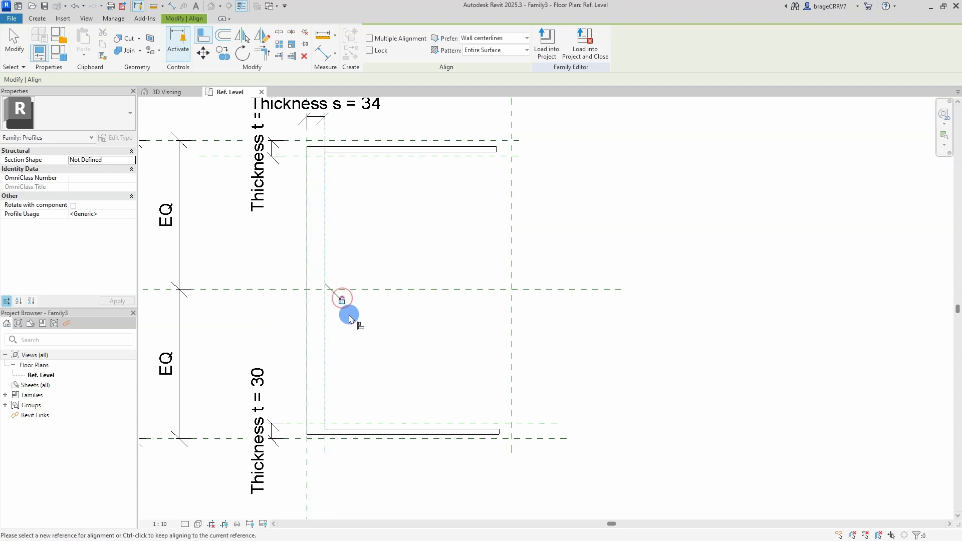
Align and lock both flanges' edges to their horizontal reference planes and their end lines to the far vertical plane.
left_click(357, 439)
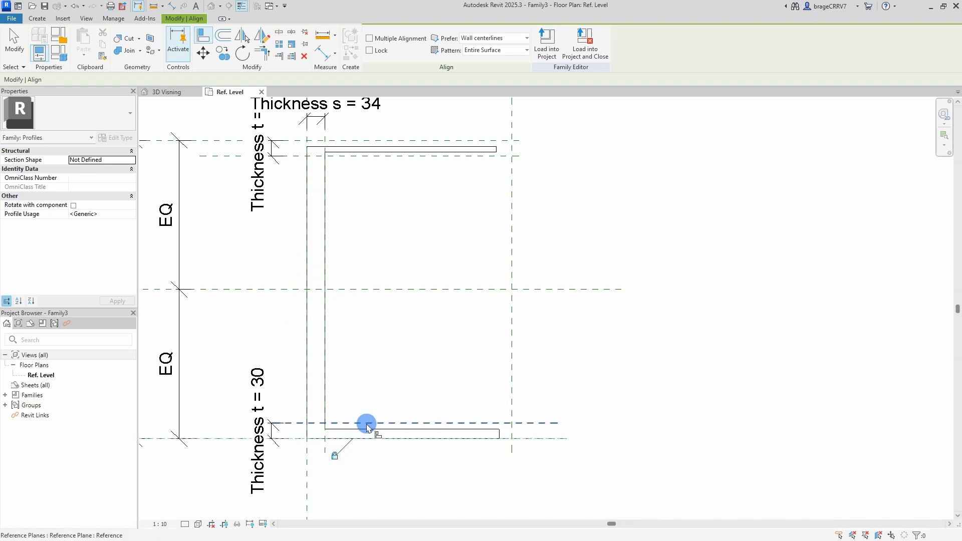
left_click(365, 431)
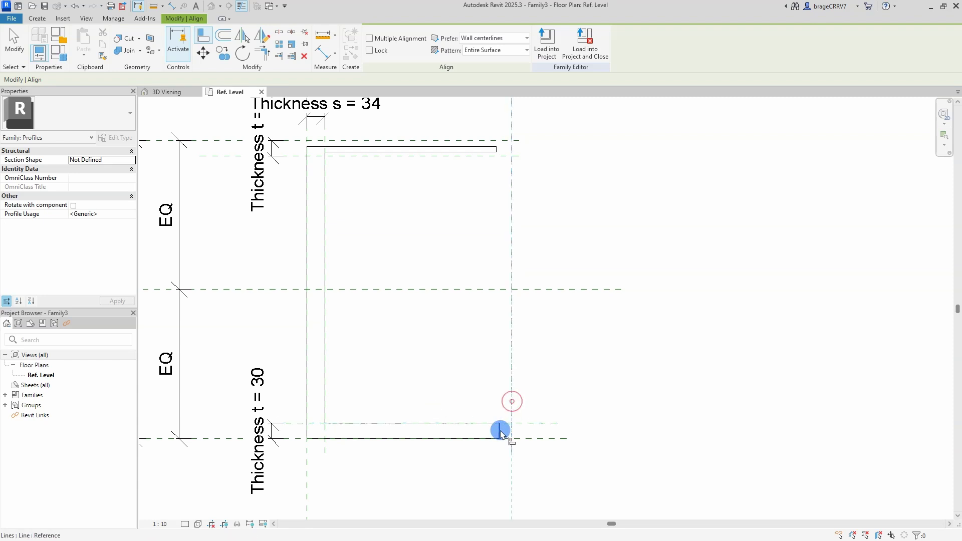
left_click(407, 152)
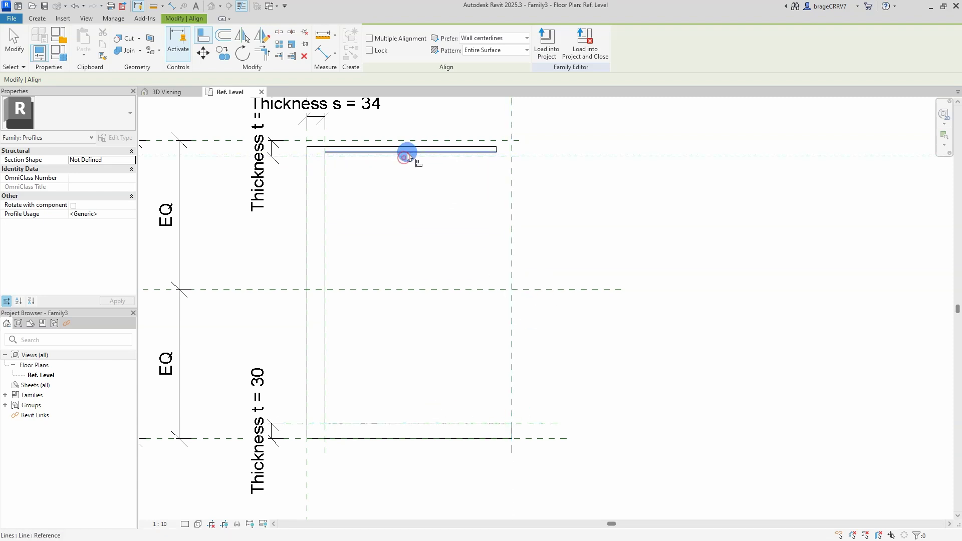
left_click(398, 142)
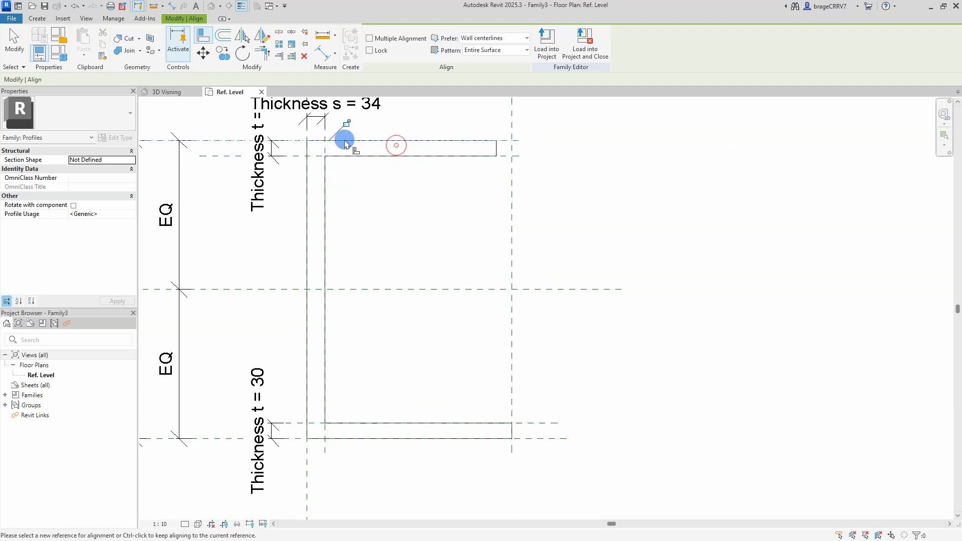
left_click(511, 123)
left_click(498, 146)
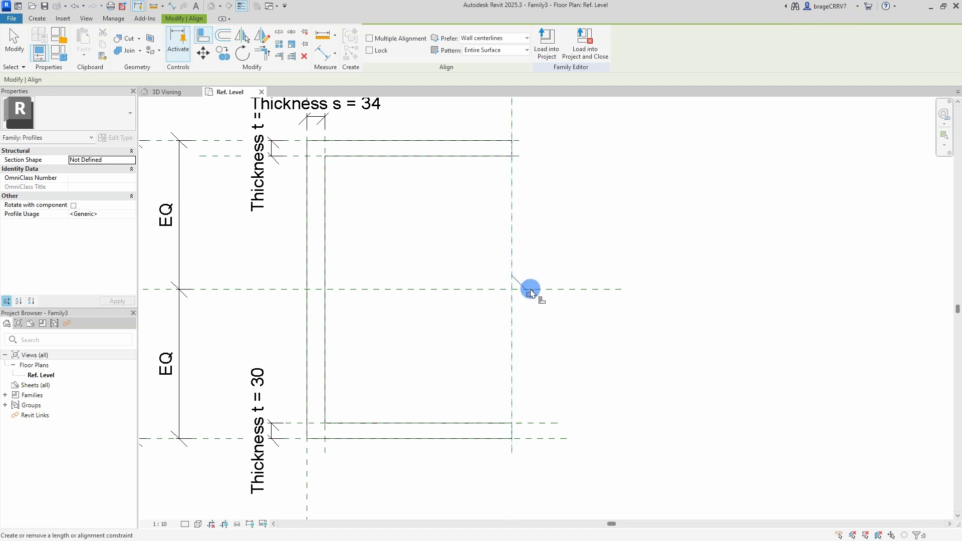
key("Escape")
Flex the profile by setting Height to 400 and Width to 300 in the family types.
scroll(371, 249, "down", 3)
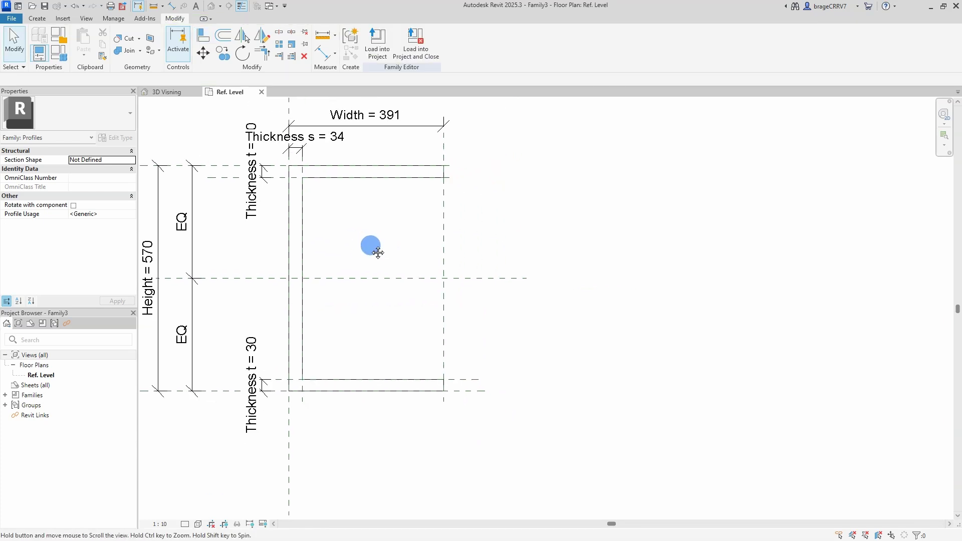
left_click(63, 54)
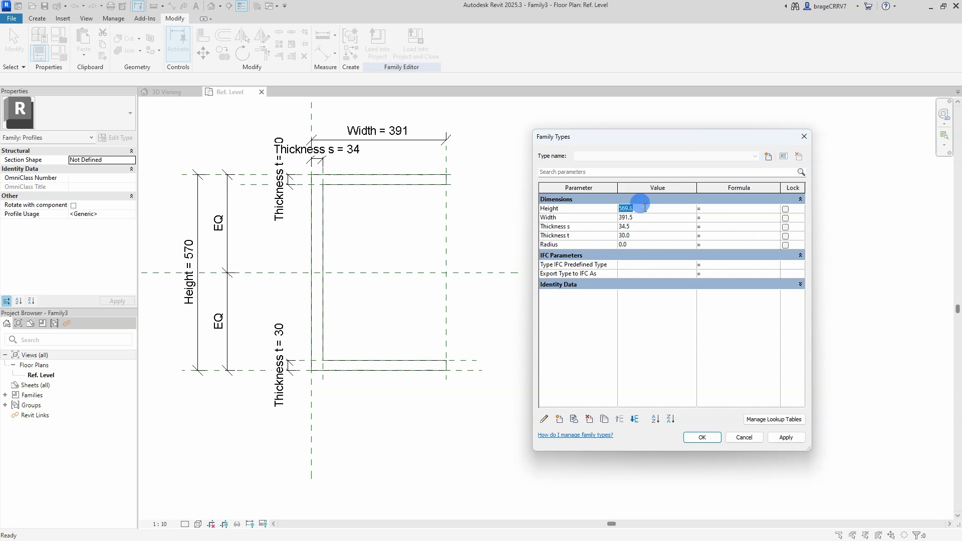
left_click(645, 207)
type("400")
left_click(785, 438)
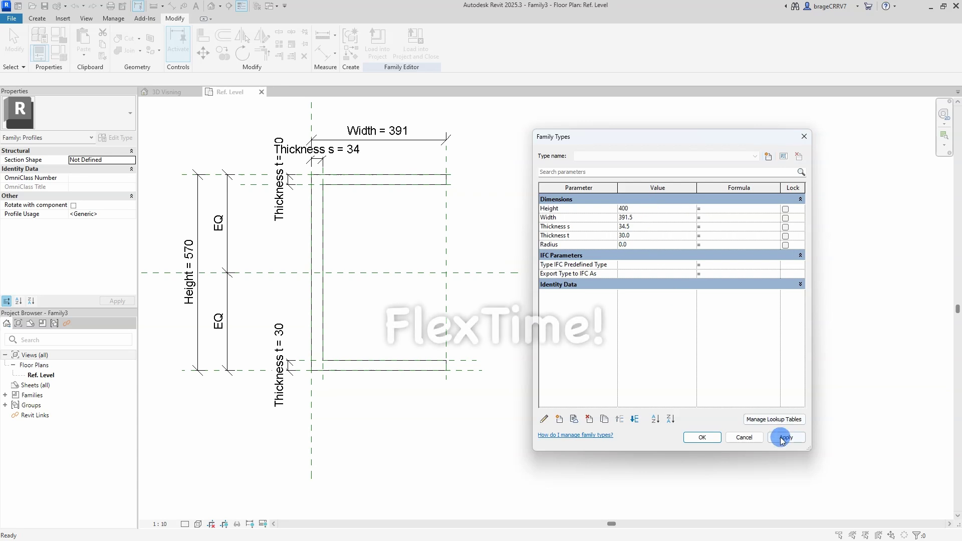
left_click(641, 217)
left_click(786, 438)
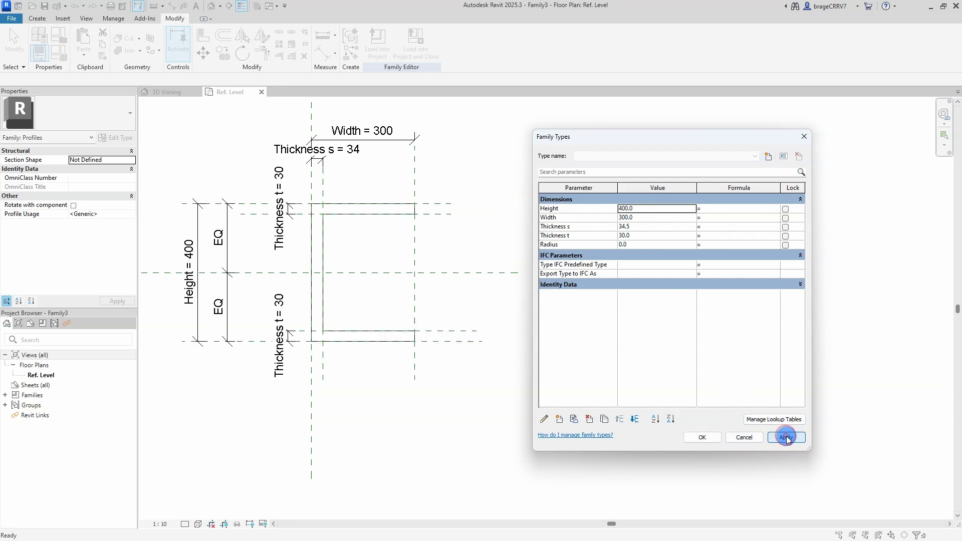
Set Thickness s to 10 and Thickness t to 12, and accept the family type values.
left_click(635, 225)
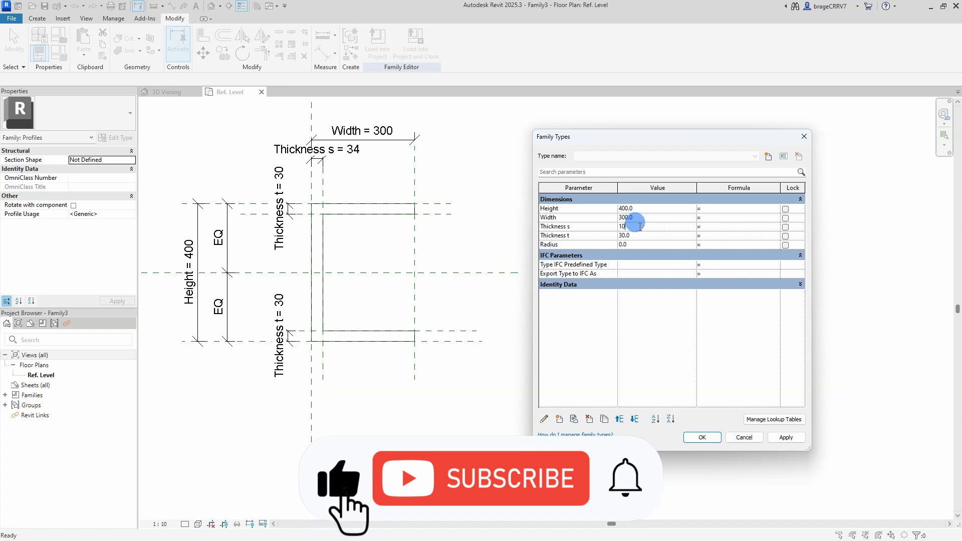
left_click(786, 438)
left_click(636, 236)
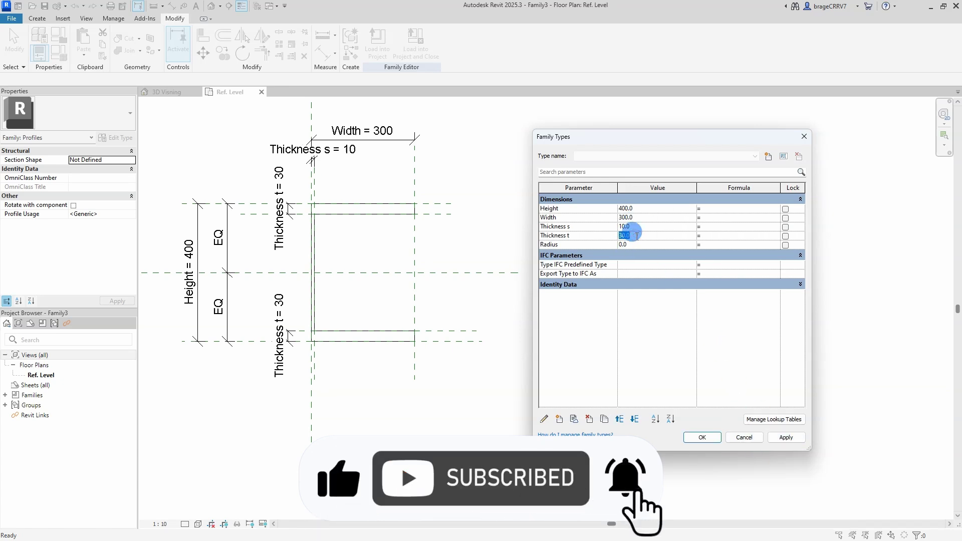
left_click(785, 438)
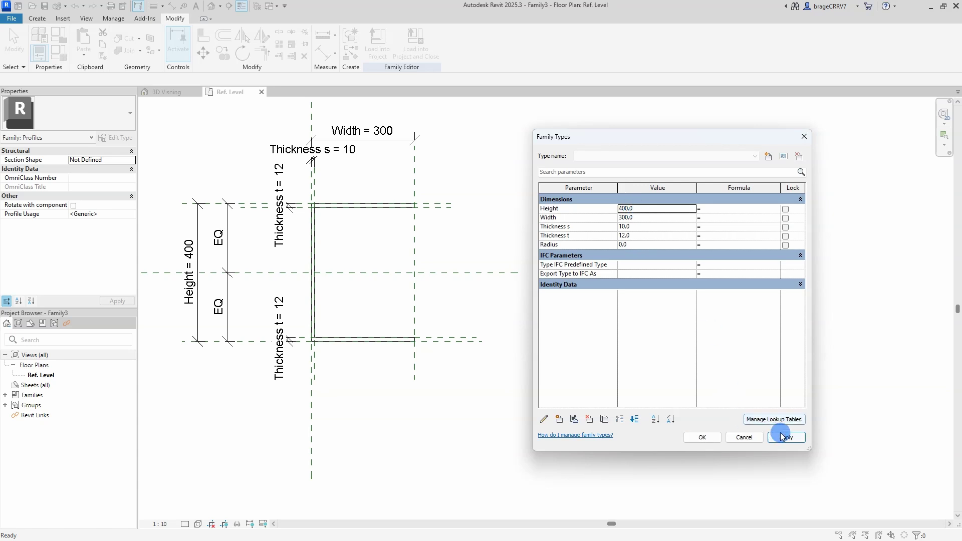
left_click(704, 438)
scroll(408, 206, "up", 8)
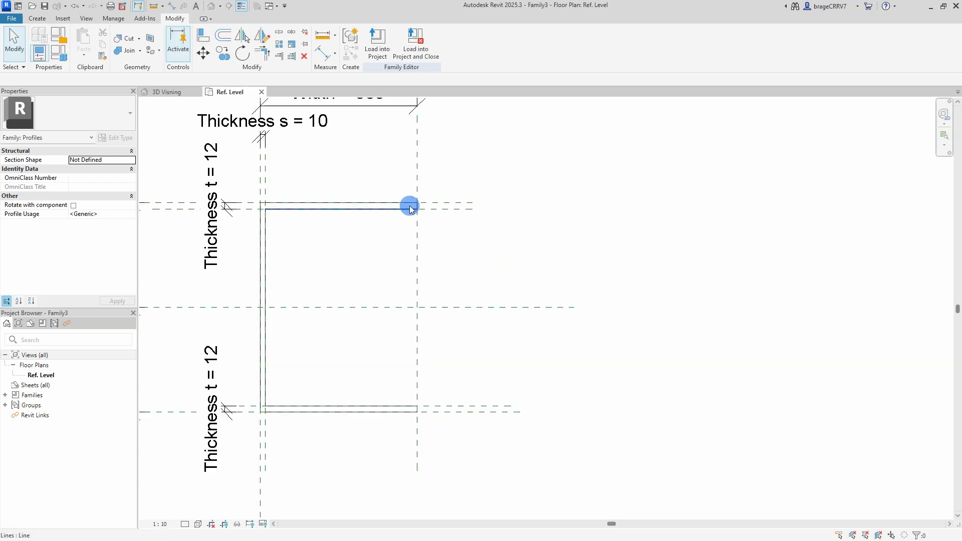
middle_click_drag(471, 276, 567, 287)
scroll(544, 288, "down", 3)
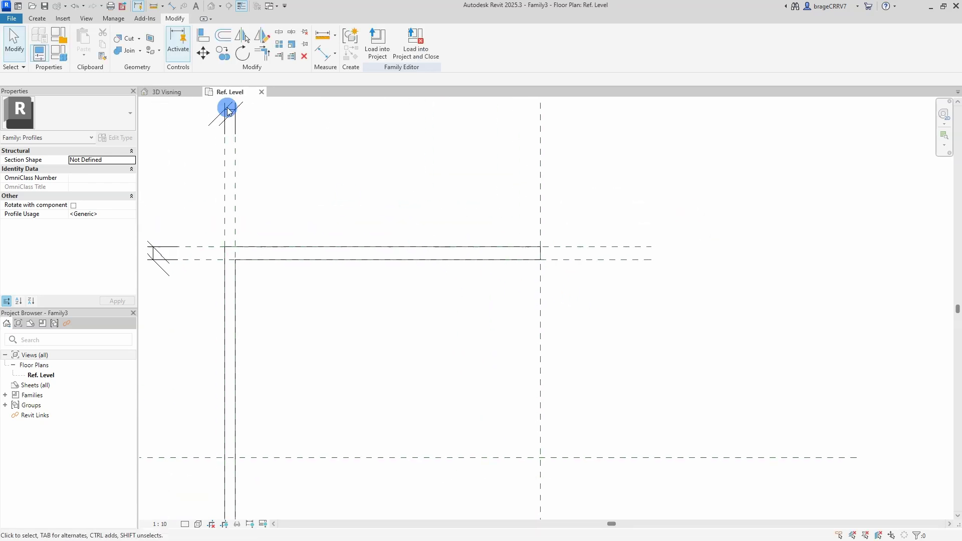
Draw a circle of radius 12 centred on the top flange's inner corner at the far vertical reference plane.
left_click(37, 18)
left_click(81, 41)
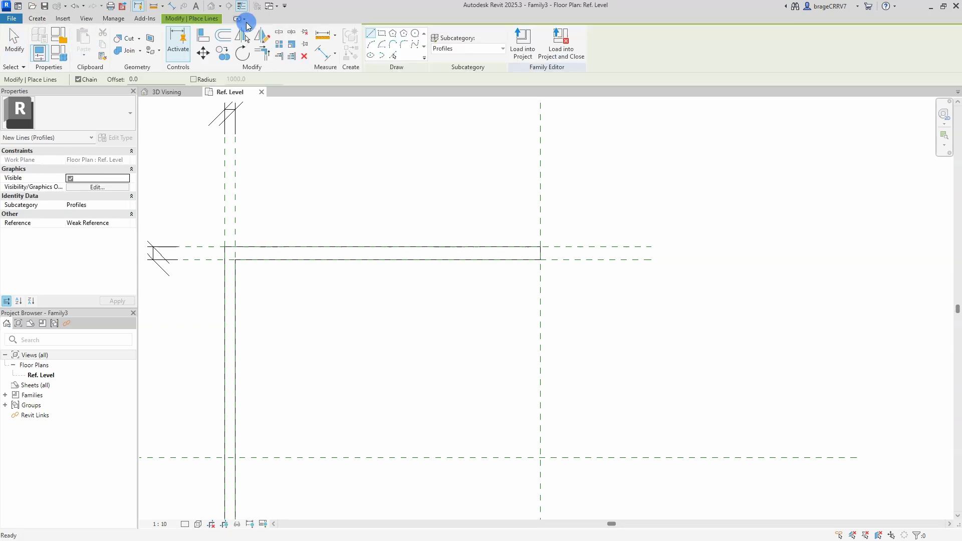
left_click(414, 37)
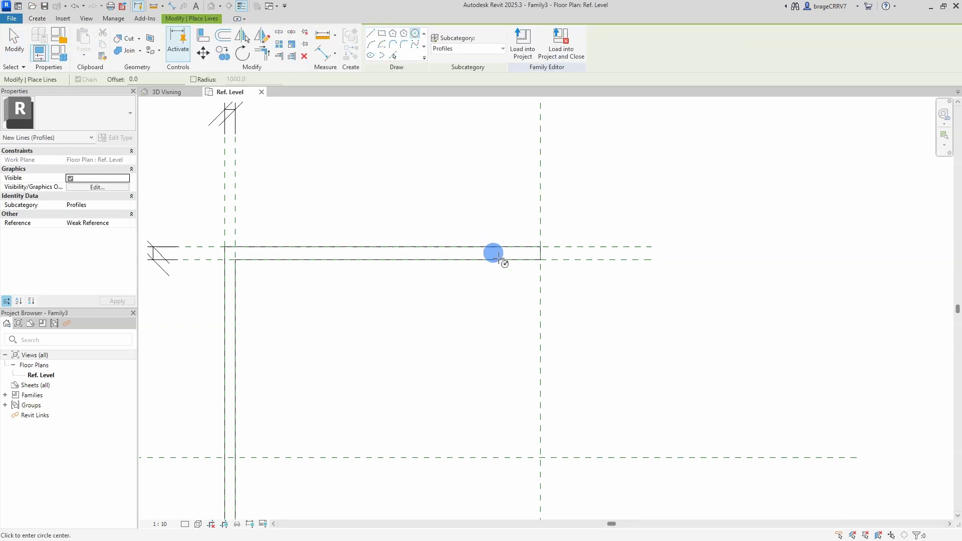
left_click(540, 259)
scroll(541, 247, "up", 3)
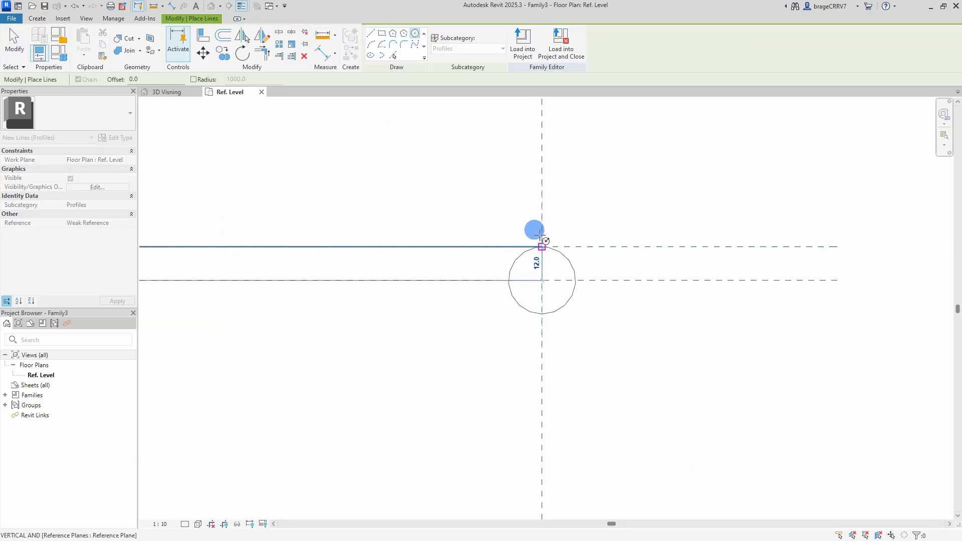
left_click(542, 247)
key("Escape")
key("Escape")
Move the circle 12 up to the flange's outer edge and 12 toward the web, tangent to the inner edge and end line.
left_click(527, 311)
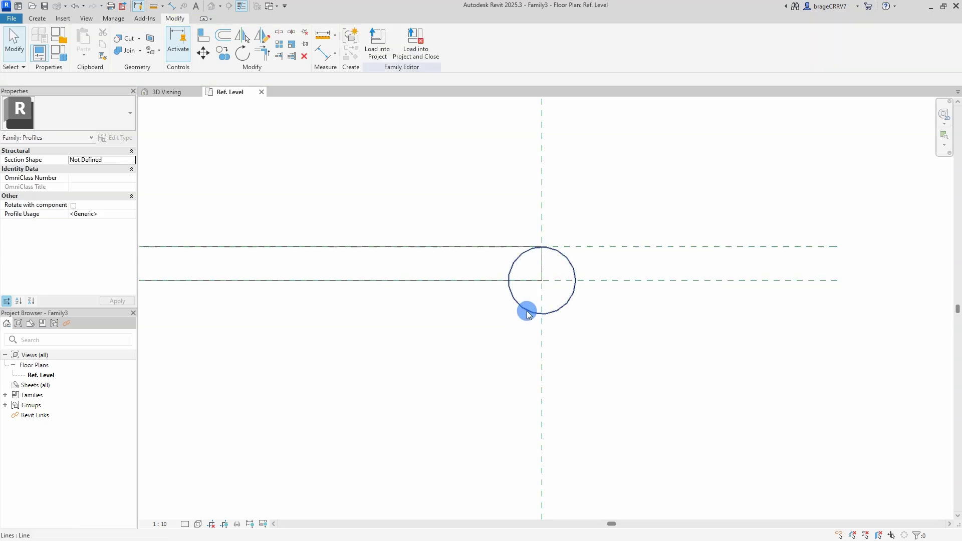
key("m")
key("v")
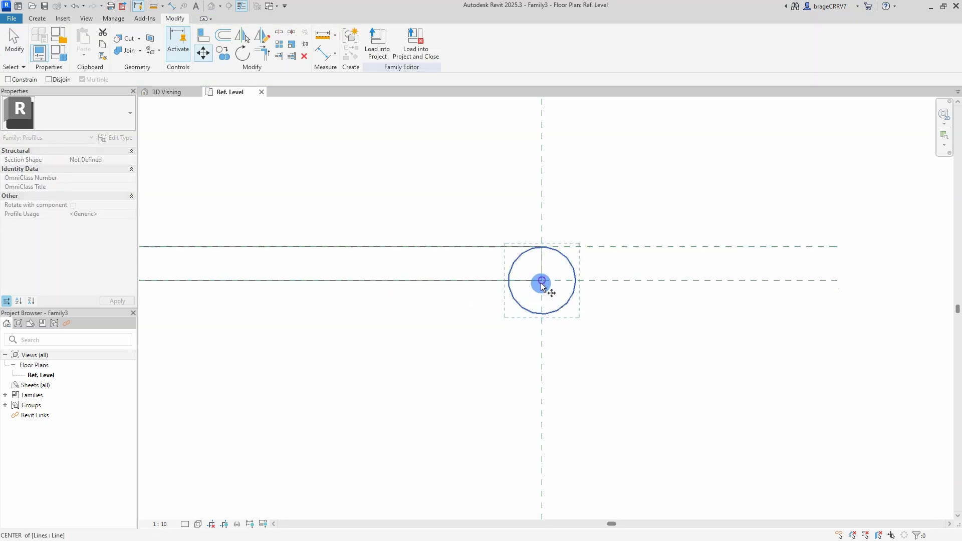
left_click_drag(542, 284, 540, 265)
left_click(542, 248)
key("m")
key("v")
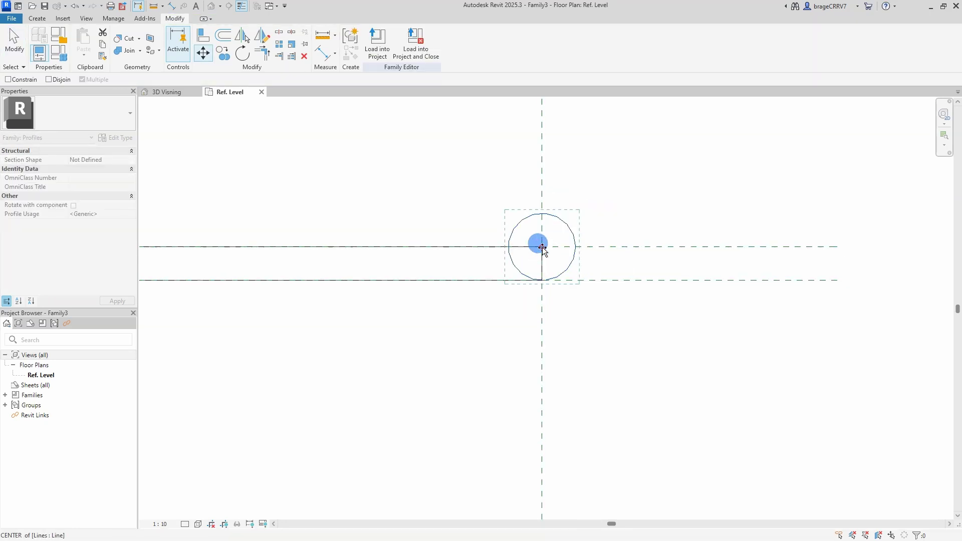
left_click(542, 247)
type("12")
key("Return")
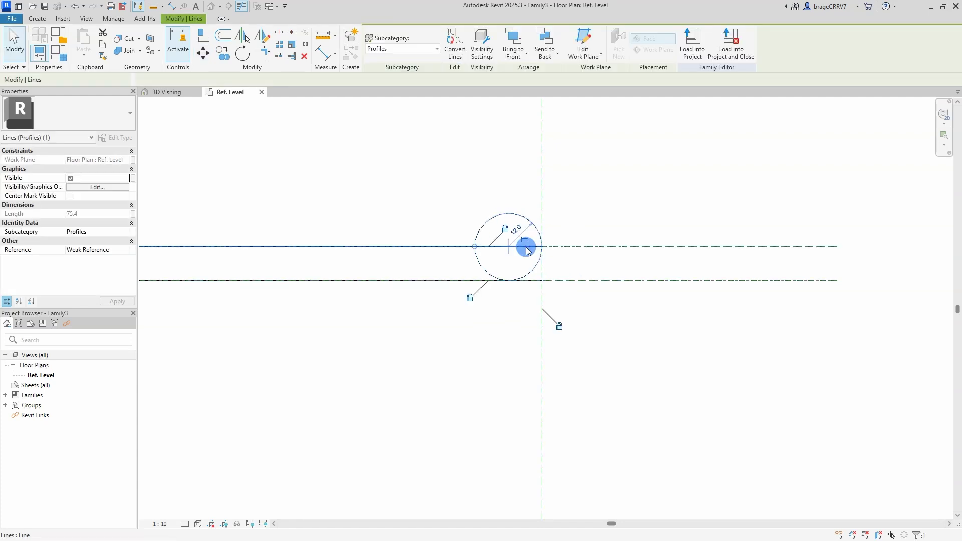
Trim the circle against the top flange's inner edge and end line, leaving a rounded corner at the flange tip.
key("Escape")
middle_click_drag(489, 346, 504, 347)
key("t")
key("r")
left_click(486, 279)
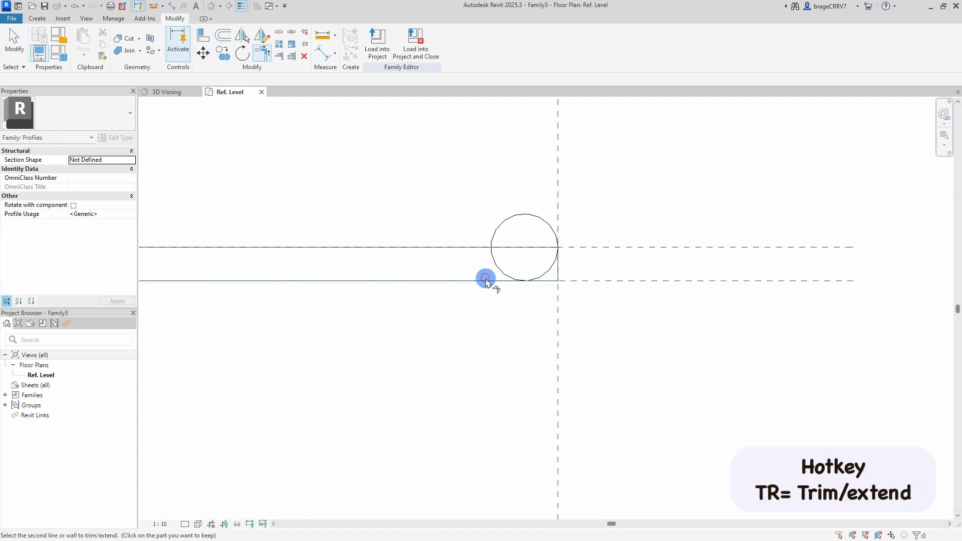
left_click(544, 272)
left_click(527, 245)
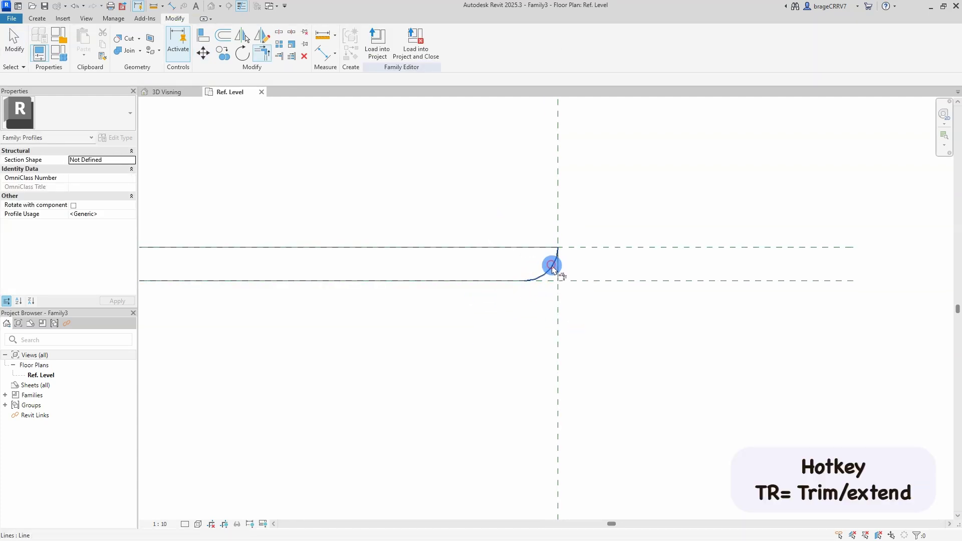
key("Escape")
Make the flange tip arc's radial dimension permanent and label it with the Radius parameter.
left_click(535, 271)
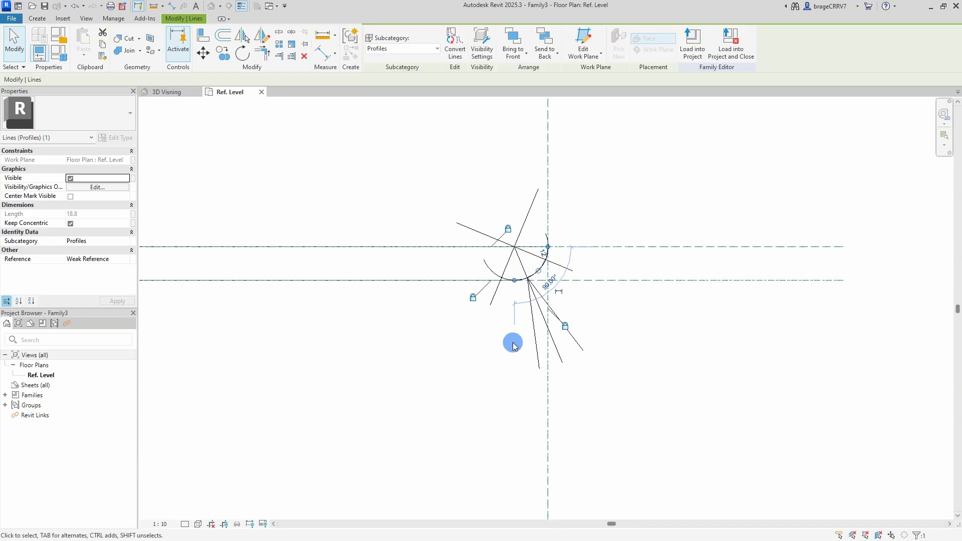
left_click(513, 346)
left_click(514, 256)
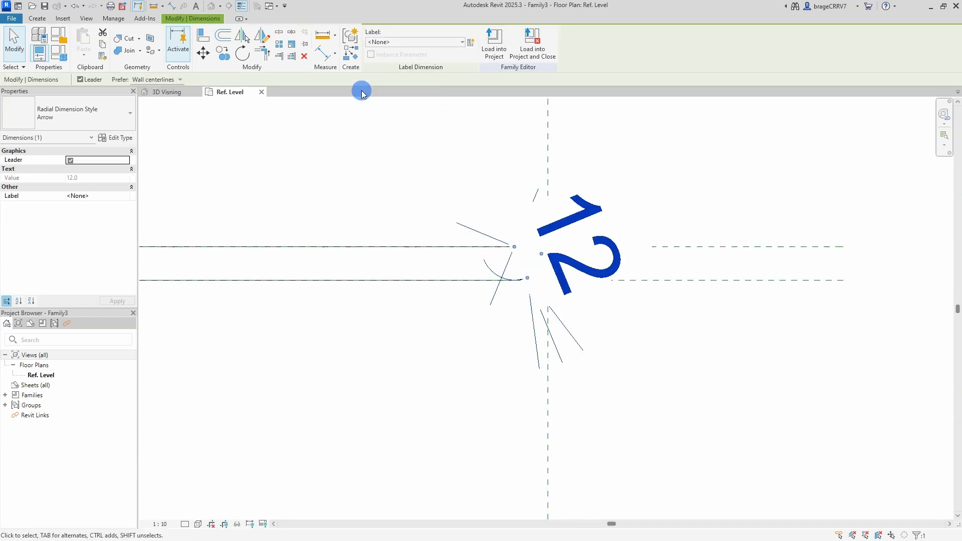
left_click(385, 40)
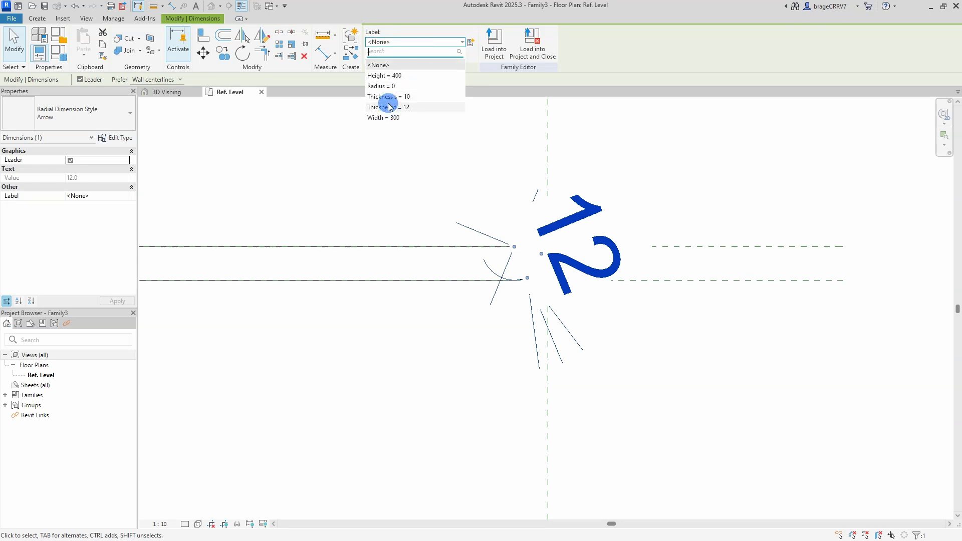
left_click(390, 87)
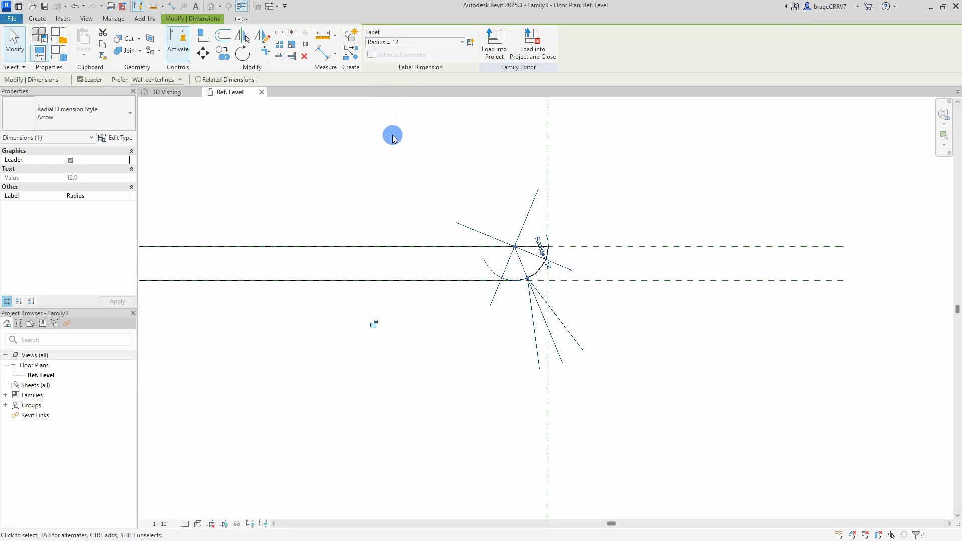
left_click(406, 166)
Set the Radius formula to Thickness t in the family types, and apply and accept a Thickness t of 13.
scroll(549, 301, "down", 5)
middle_click_drag(512, 346, 499, 347)
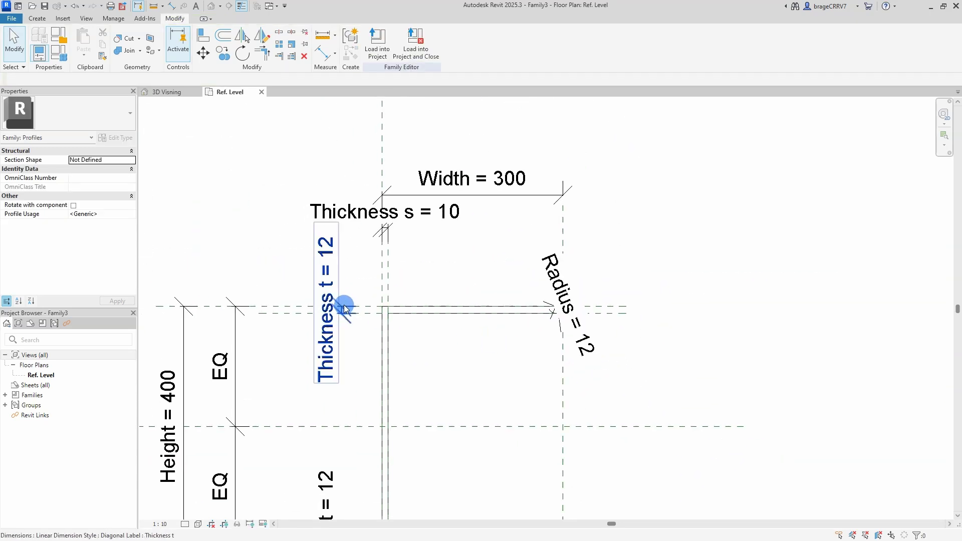
scroll(455, 338, "up", 2)
left_click(64, 59)
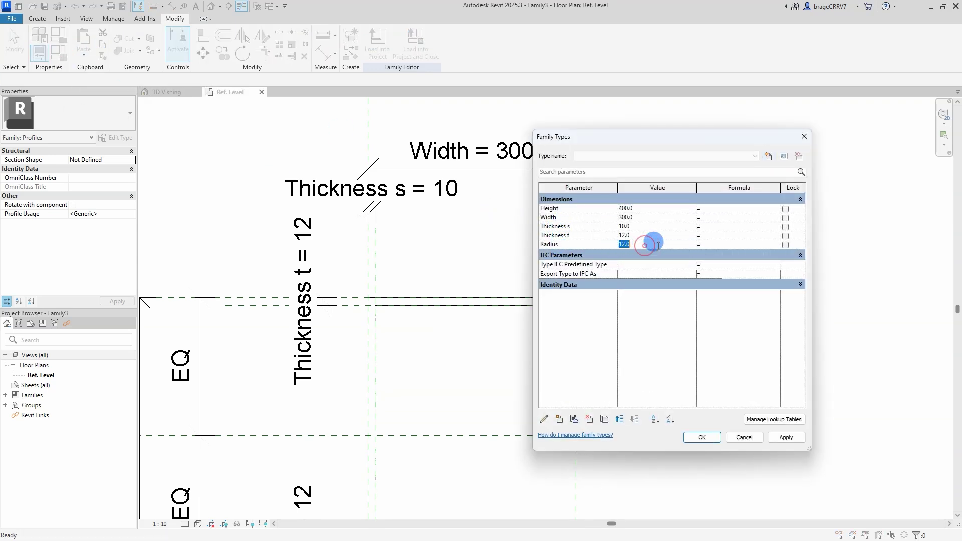
left_click(597, 235)
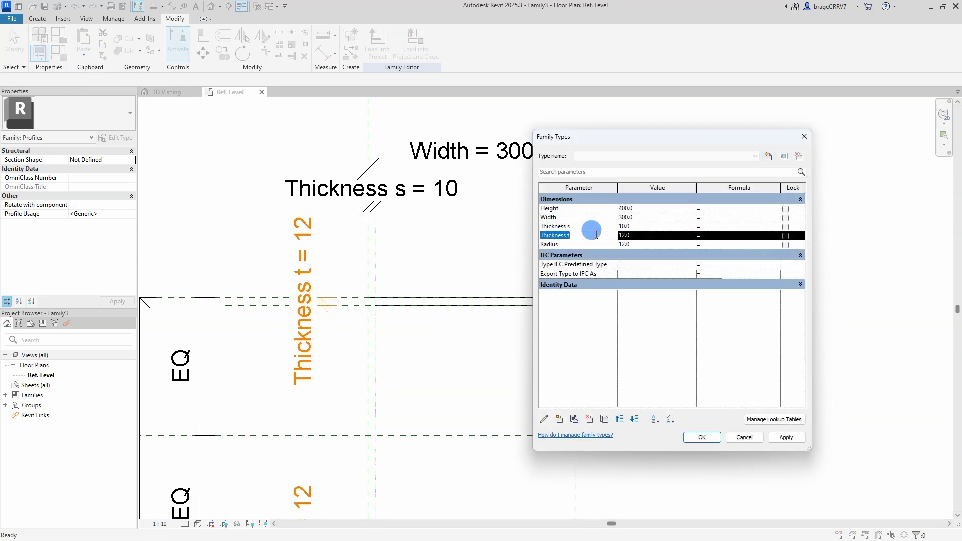
left_click(730, 245)
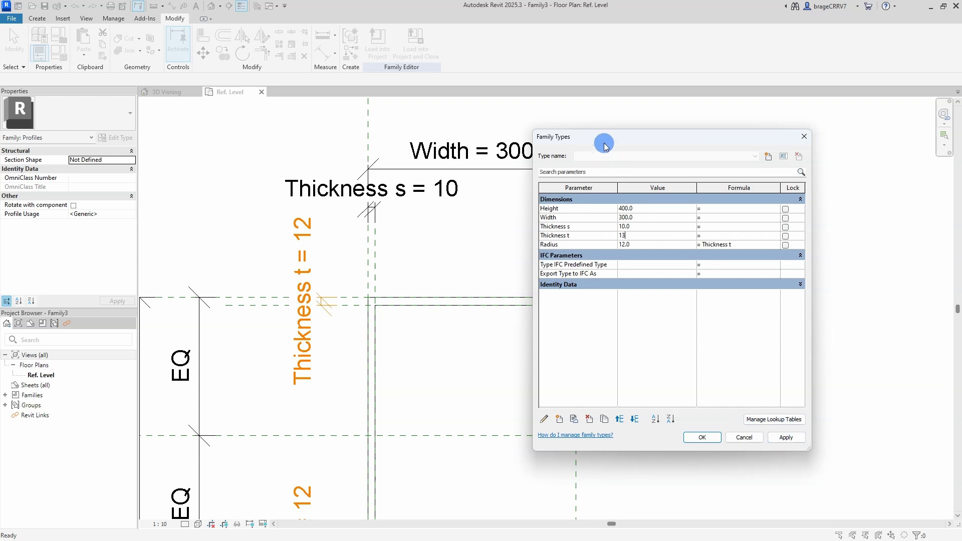
left_click_drag(605, 144, 703, 142)
left_click(883, 435)
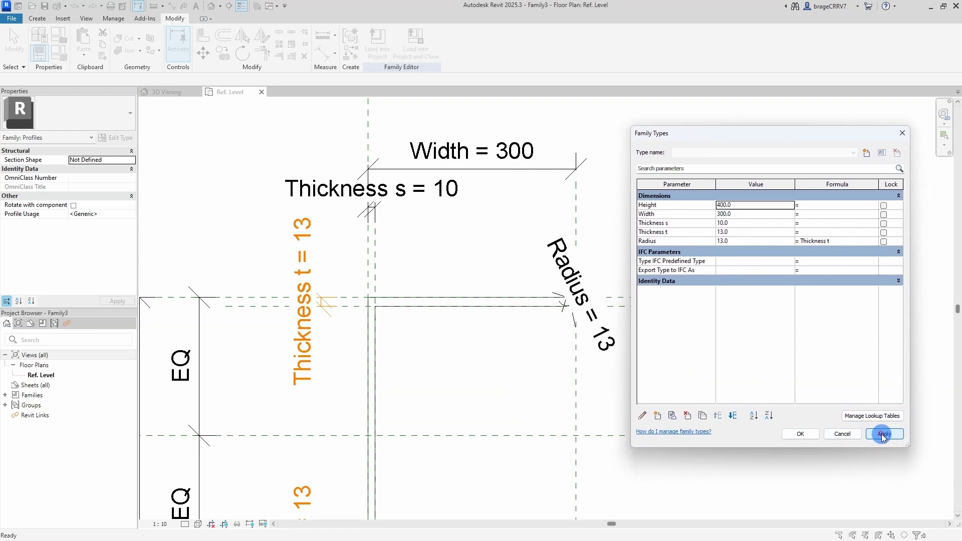
left_click(816, 438)
Move the top flange tip's Radius dimension text well clear of the profile, outside the far vertical reference plane.
left_click(577, 304)
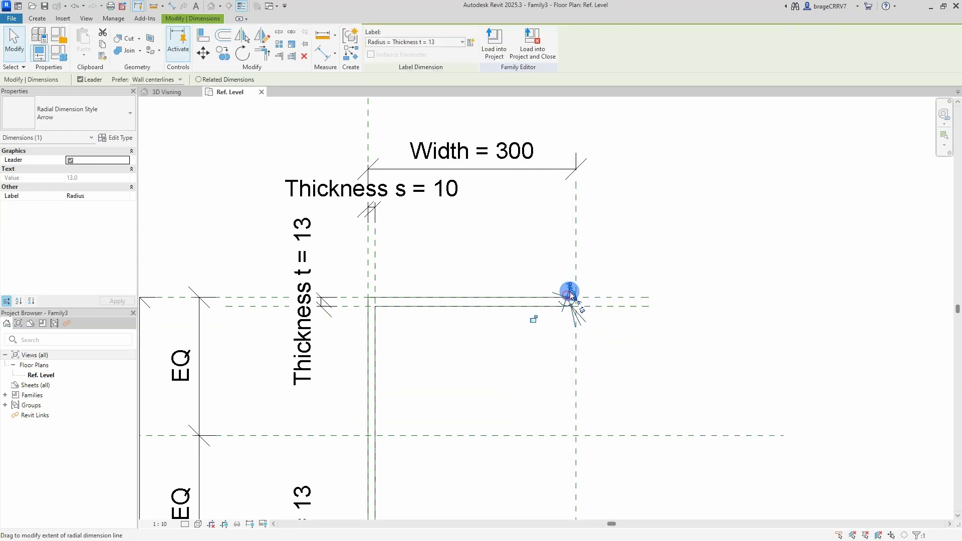
mouse_move(572, 296)
left_mouse_down()
mouse_move(637, 260)
mouse_move(685, 393)
left_mouse_up()
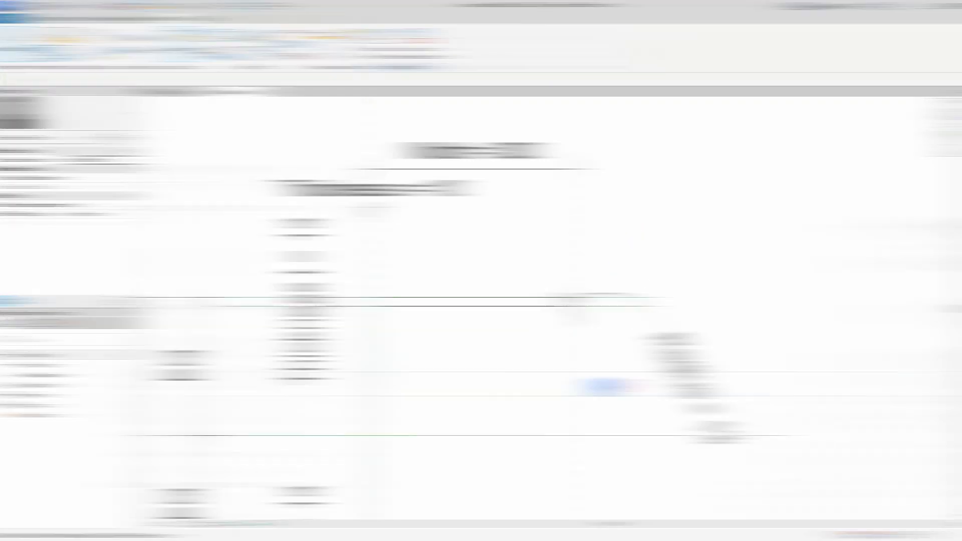
Draw a circle of radius 13 centred on the inner corner between the web and the bottom flange.
left_click(398, 373)
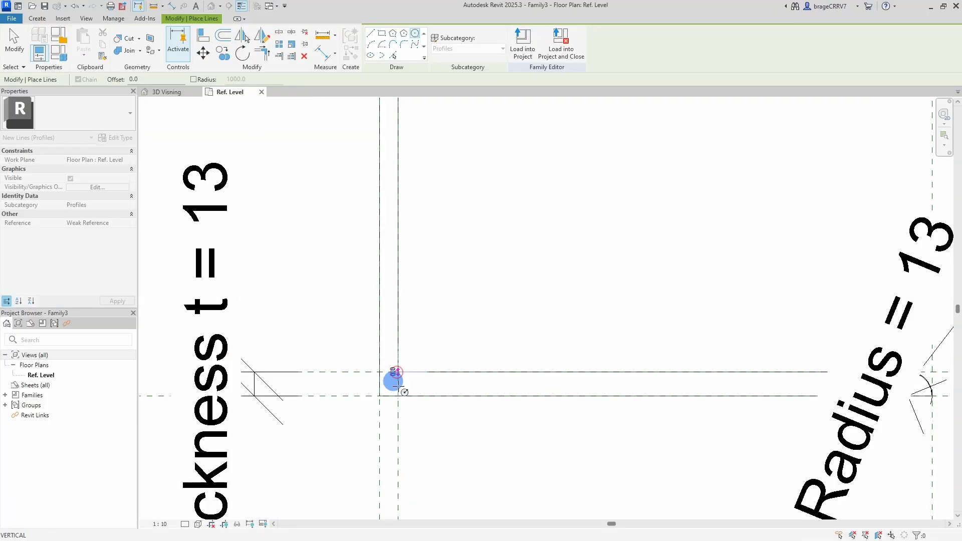
left_click(398, 396)
left_click(398, 396)
key("Escape")
key("Escape")
Move the circle 13 away from the web and 13 up, tangent to the inner web and bottom flange lines.
key("m")
key("v")
left_click(375, 375)
key("Return")
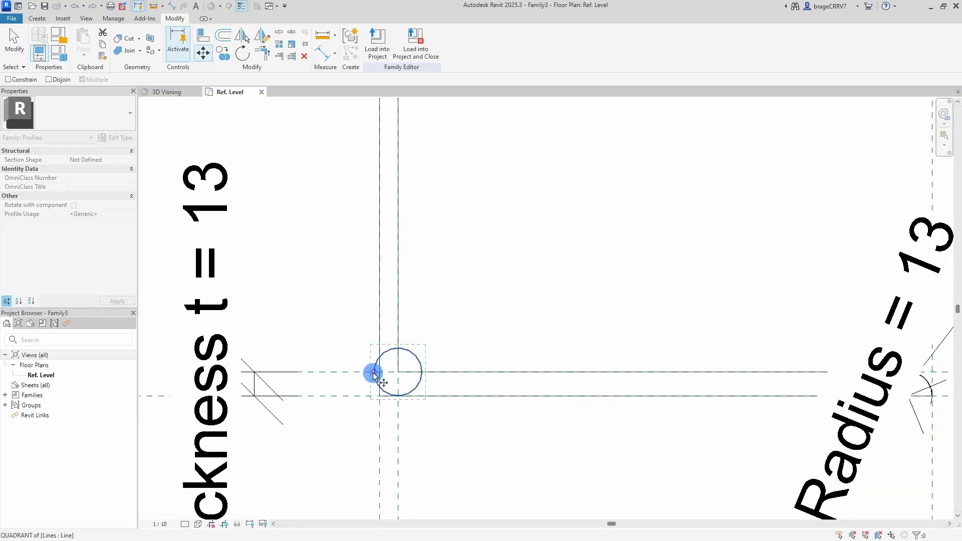
left_click(375, 373)
left_click(398, 373)
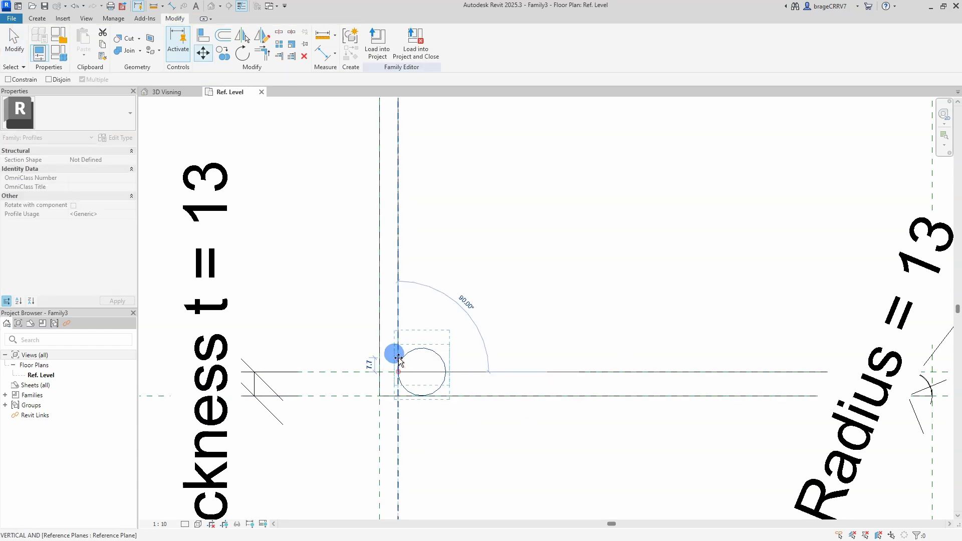
type("13")
key("Return")
key("Escape")
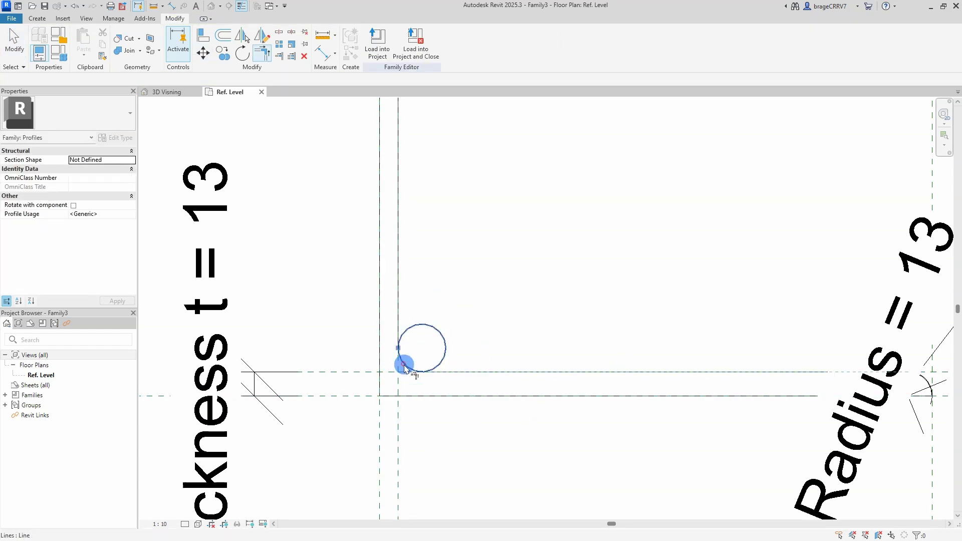
Trim the circle into a fillet at the bottom inner corner and label its permanent radial dimension with the Radius parameter.
key("Escape")
left_click(404, 366)
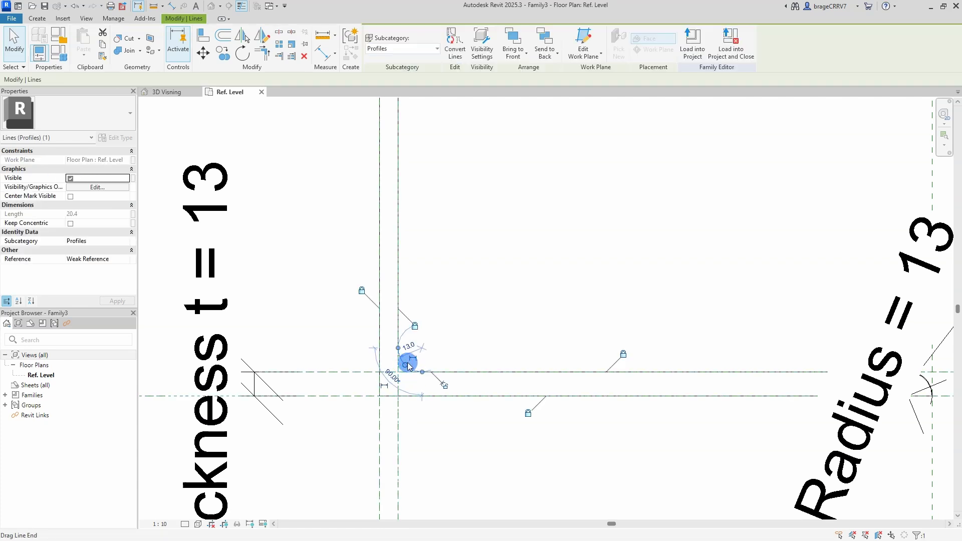
scroll(408, 360, "up", 3)
left_click(417, 355)
left_click(490, 320)
left_click(423, 341)
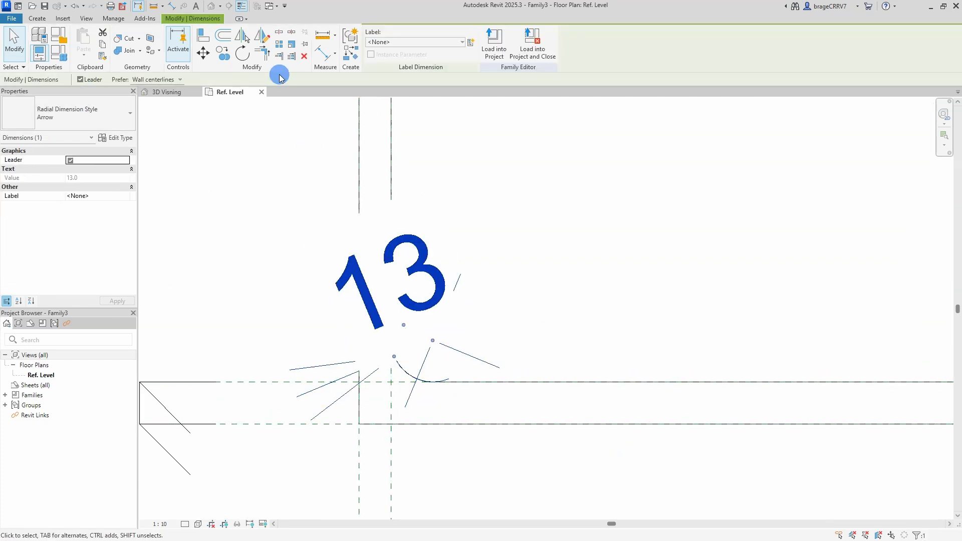
left_click(411, 42)
left_click(391, 86)
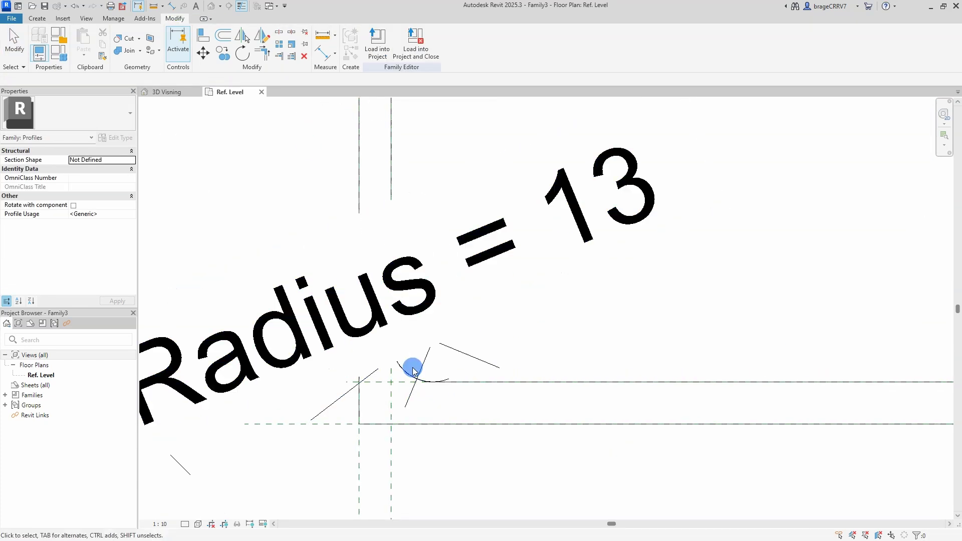
Mirror the bottom inner fillet arc across the central horizontal reference plane to the top inner corner.
left_click(401, 372)
scroll(404, 375, "down", 1)
scroll(403, 374, "down", 5)
key("d")
key("m")
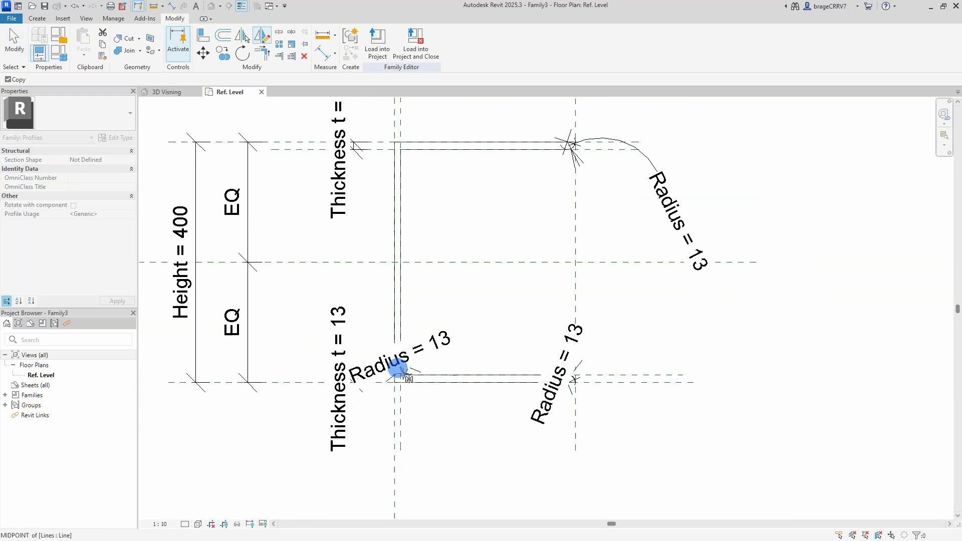
left_click(384, 261)
left_click(361, 261)
key("Escape")
Trim the top inner corner to the mirrored arc and label the arc's permanent radial dimension with the Radius parameter.
scroll(401, 140, "up", 5)
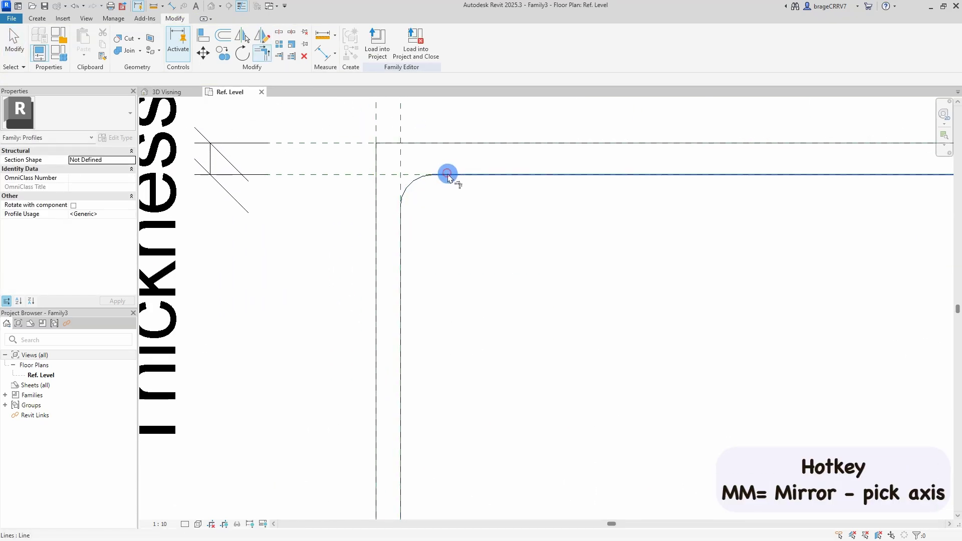
left_click(414, 189)
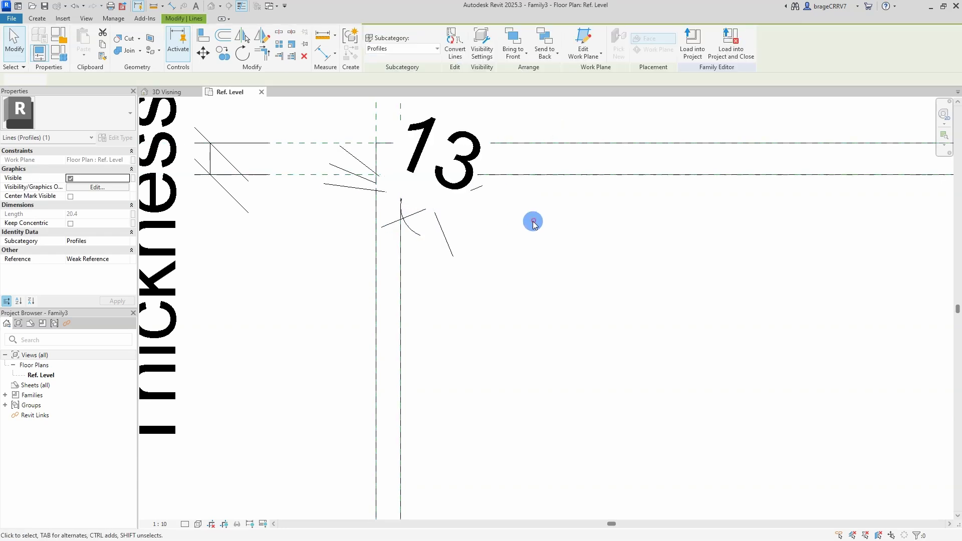
left_click(423, 204)
left_click(382, 42)
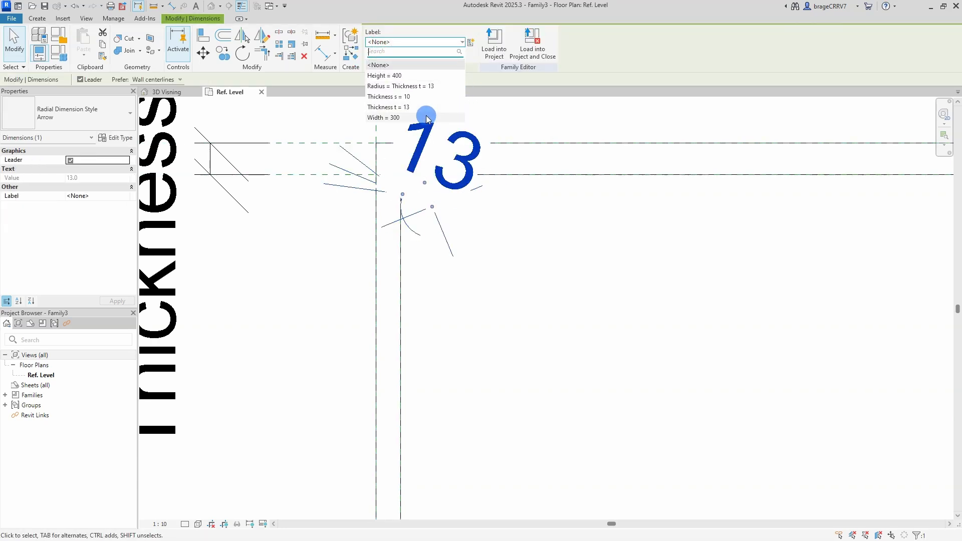
left_click(425, 87)
left_click(460, 285)
Move the bottom inner fillet's Radius dimension text into the open area between the flanges.
scroll(384, 258, "down", 6)
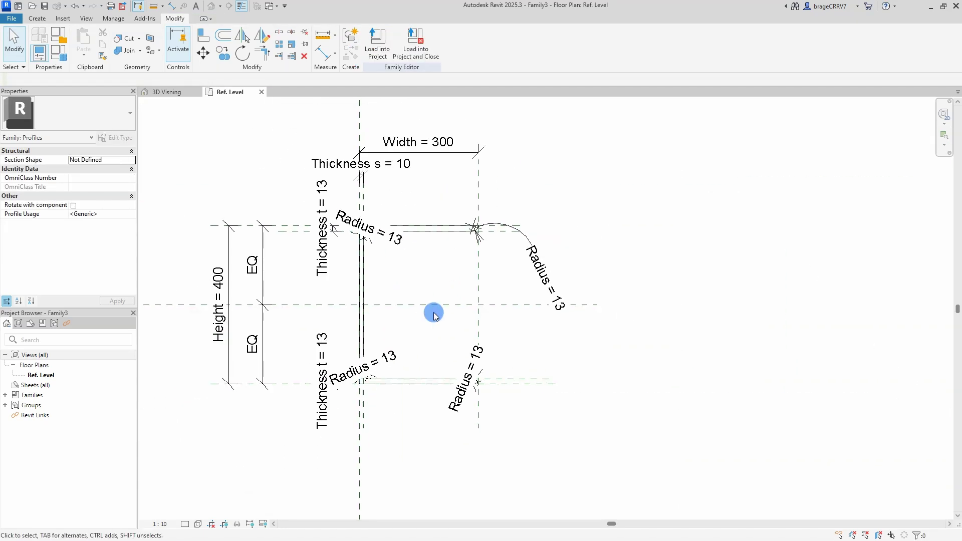
middle_click_drag(434, 314, 428, 266)
left_click(375, 345)
scroll(376, 346, "up", 3)
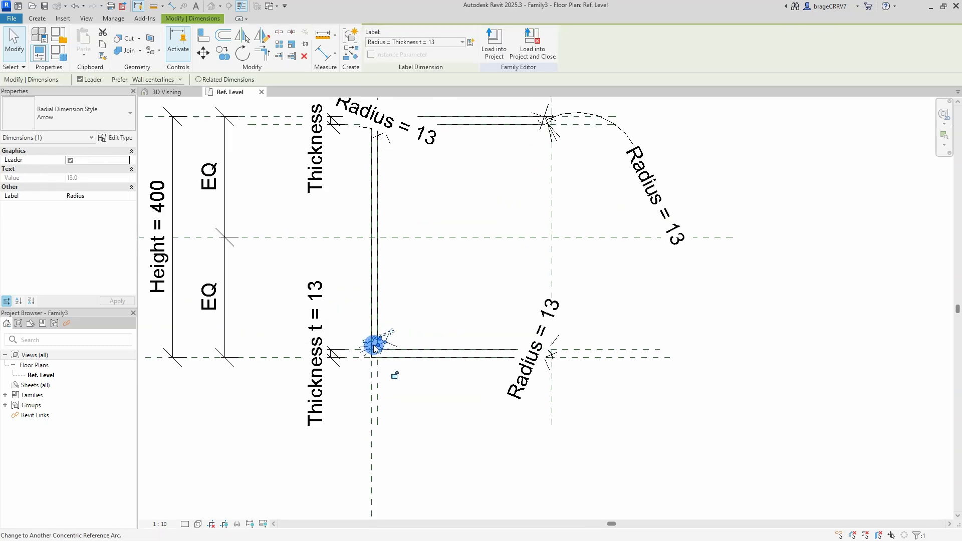
left_click_drag(444, 317, 443, 317)
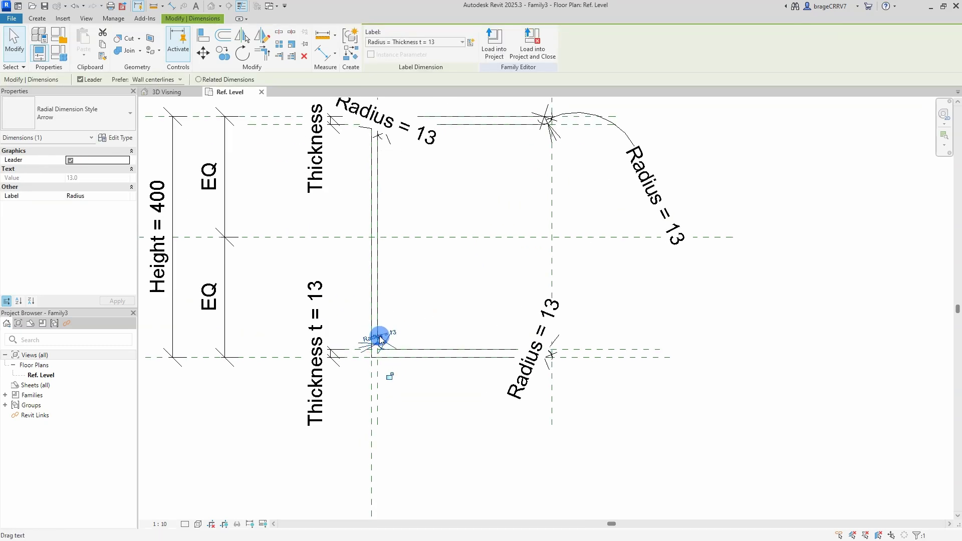
left_click_drag(381, 337, 450, 313)
left_click(443, 247)
scroll(443, 248, "down", 4)
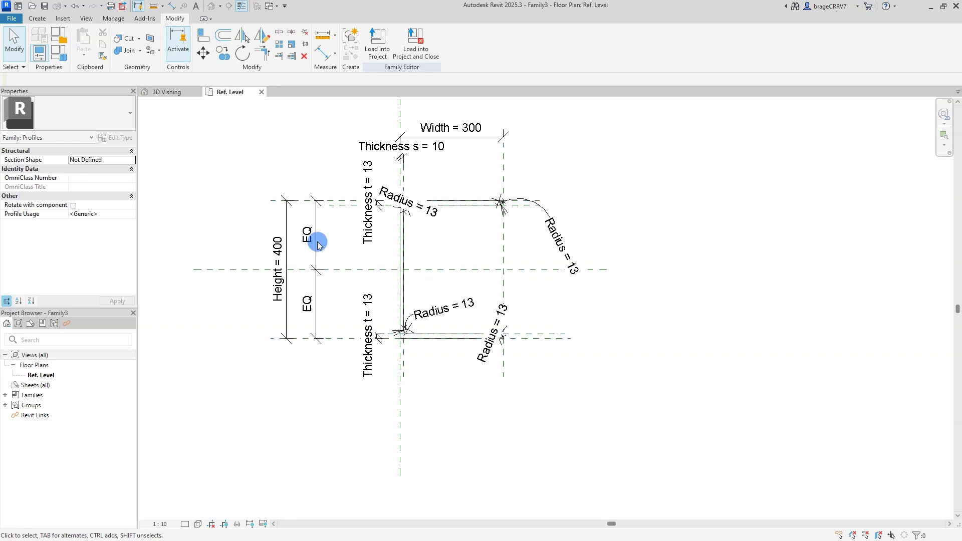
left_click(113, 19)
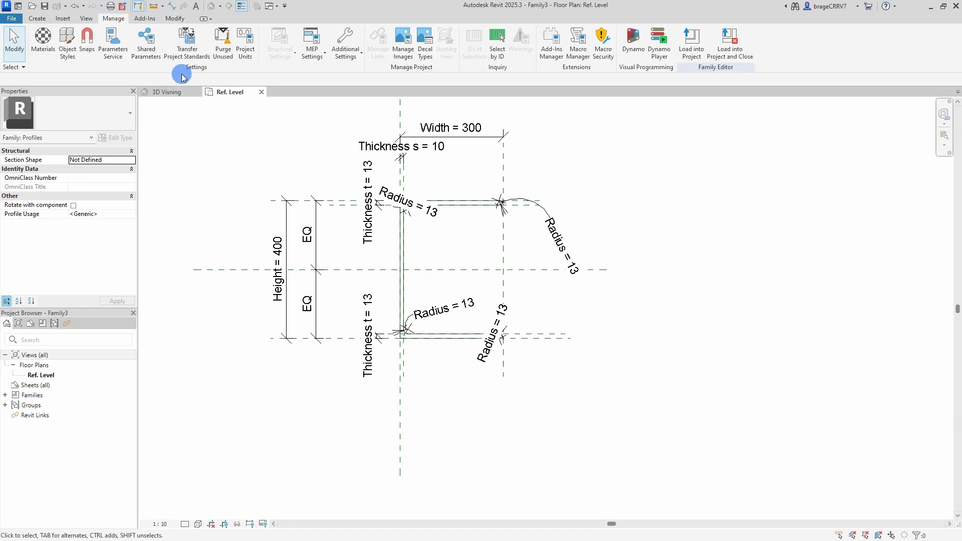
Purge the unused elements from the profile family, running the purge twice.
left_click(224, 42)
left_click(784, 514)
left_click(221, 49)
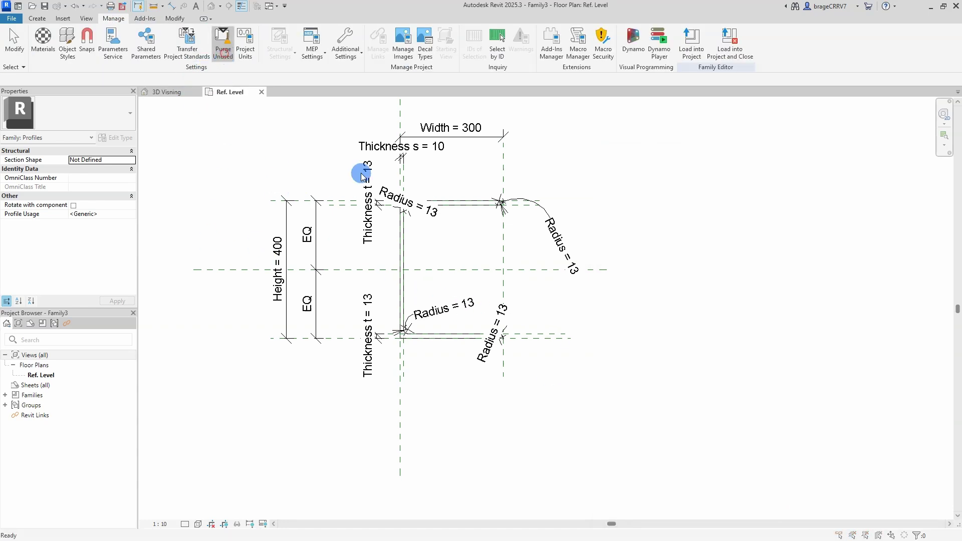
left_click(770, 514)
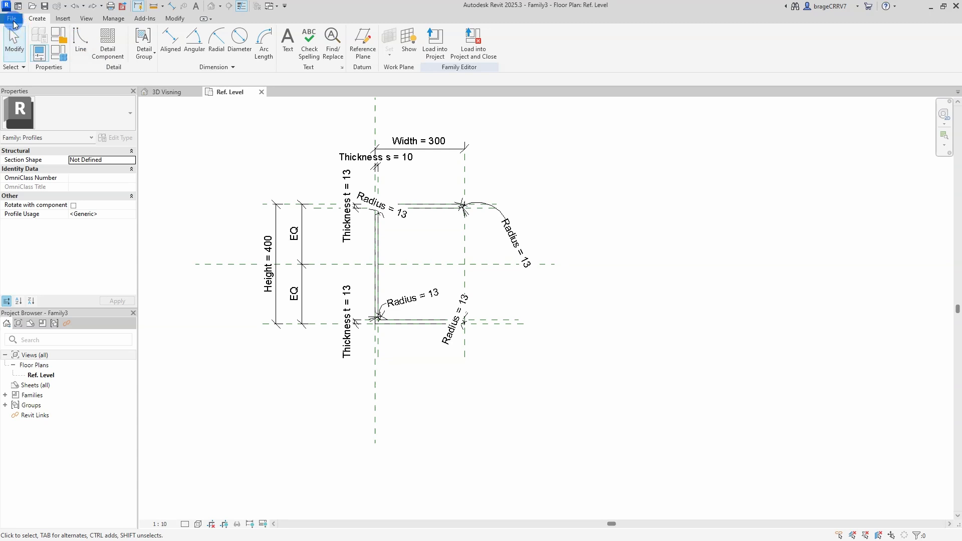
Save the profile family to the desktop under the file name U-profile-2D.
left_click(14, 20)
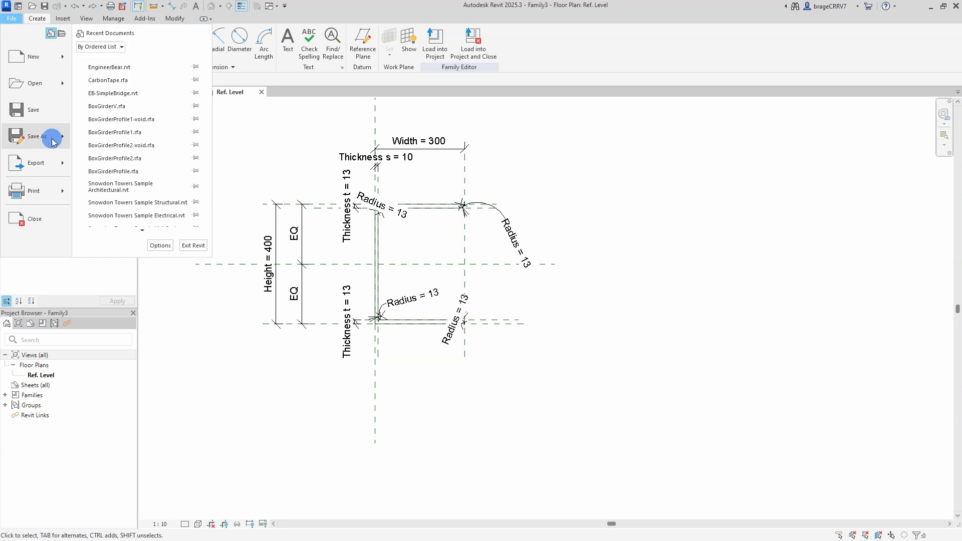
left_click(47, 135)
left_click(233, 296)
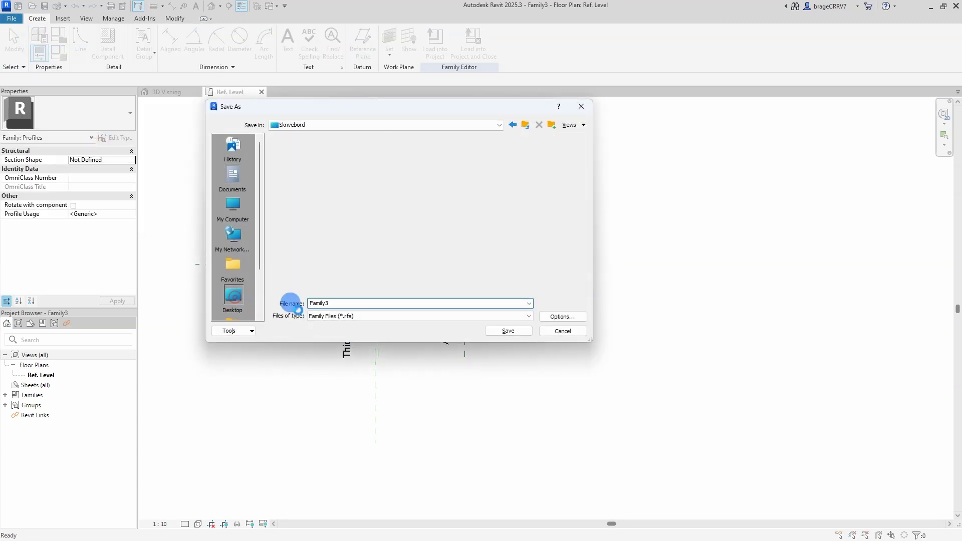
double_click(344, 303)
type("U-profile-2D")
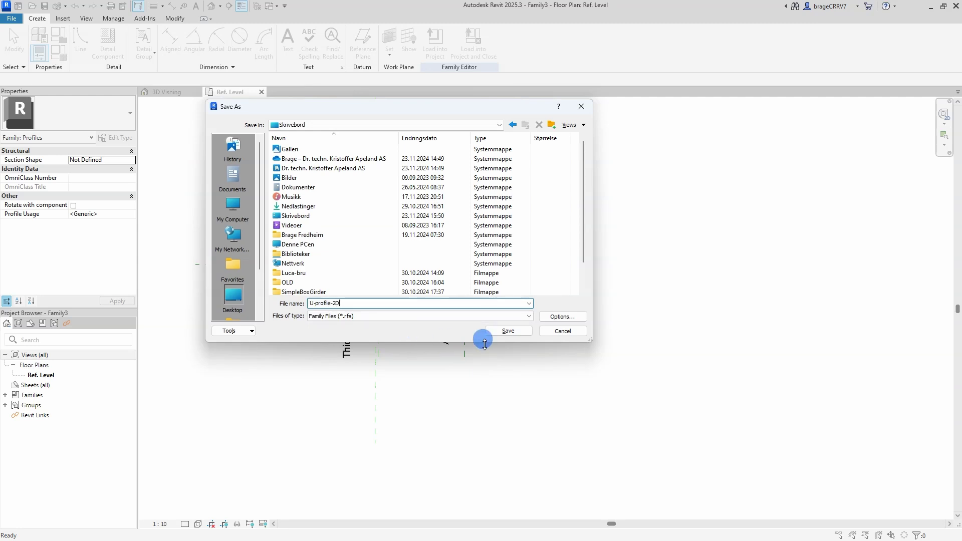
left_click(504, 332)
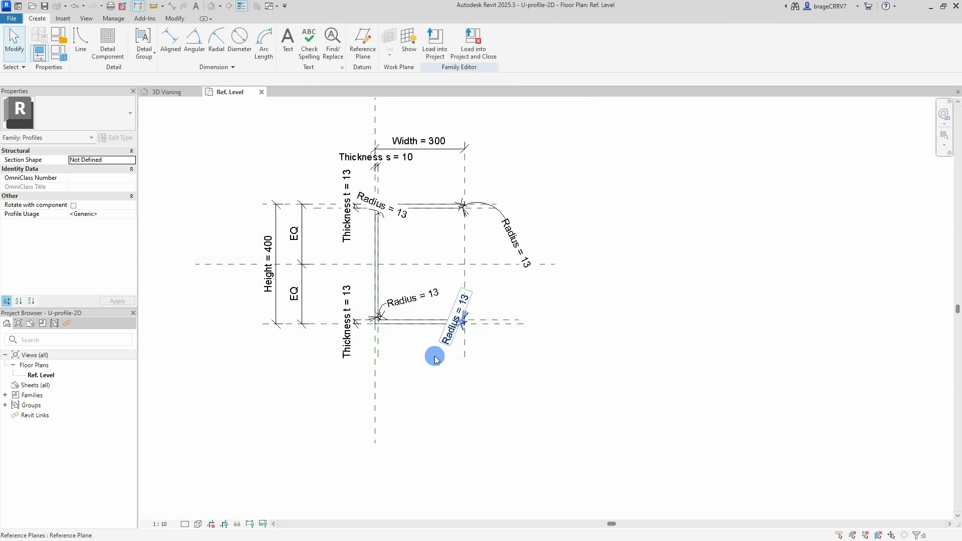
Create a new family from the Metric Structural Column template.
left_click(7, 21)
left_click(22, 59)
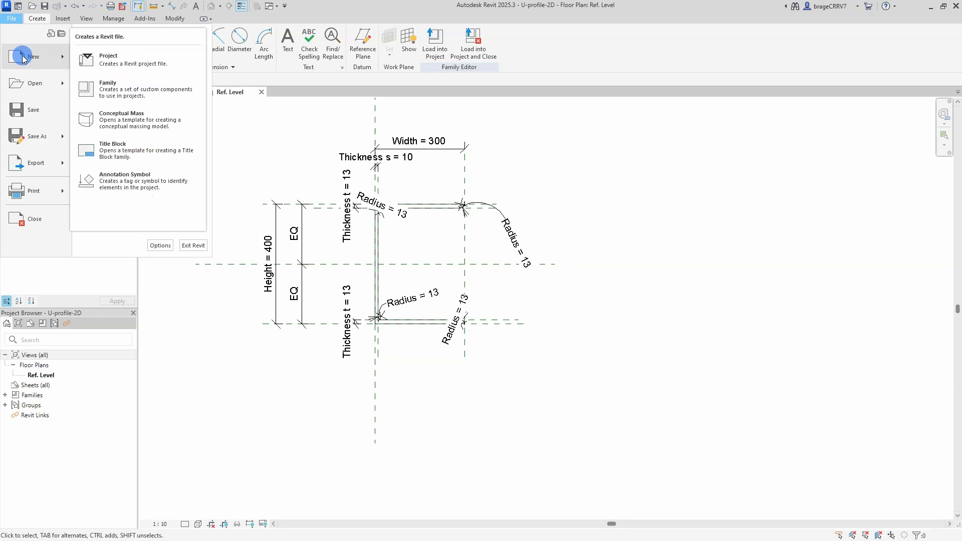
left_click(86, 82)
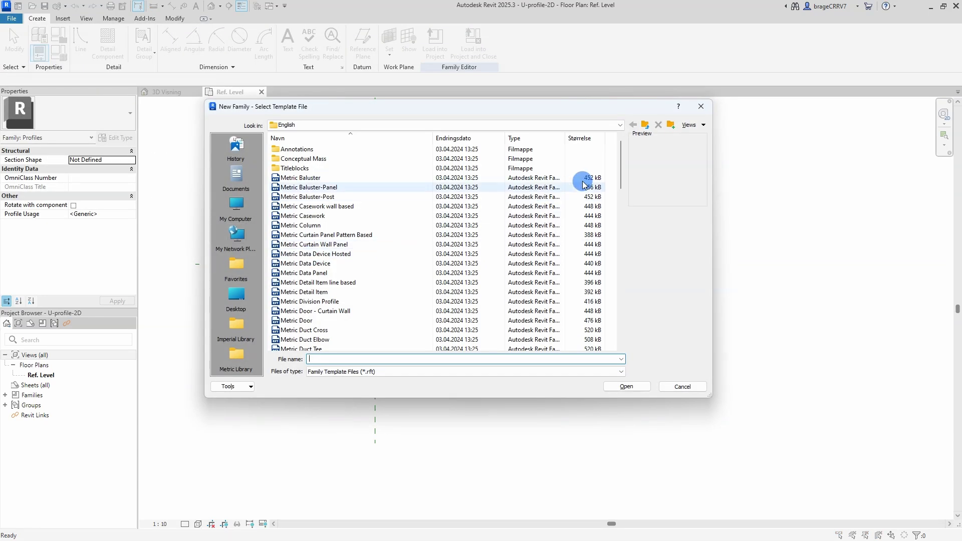
left_click_drag(619, 165, 627, 299)
left_click(327, 303)
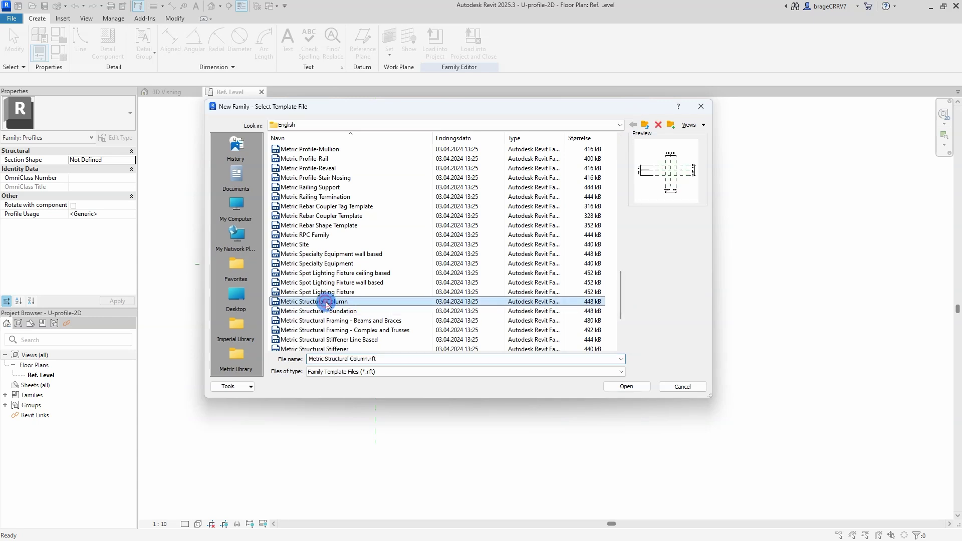
left_click(622, 387)
Delete the Left, Right, Back and Front reference planes, keeping only the two central ones.
left_click(410, 228)
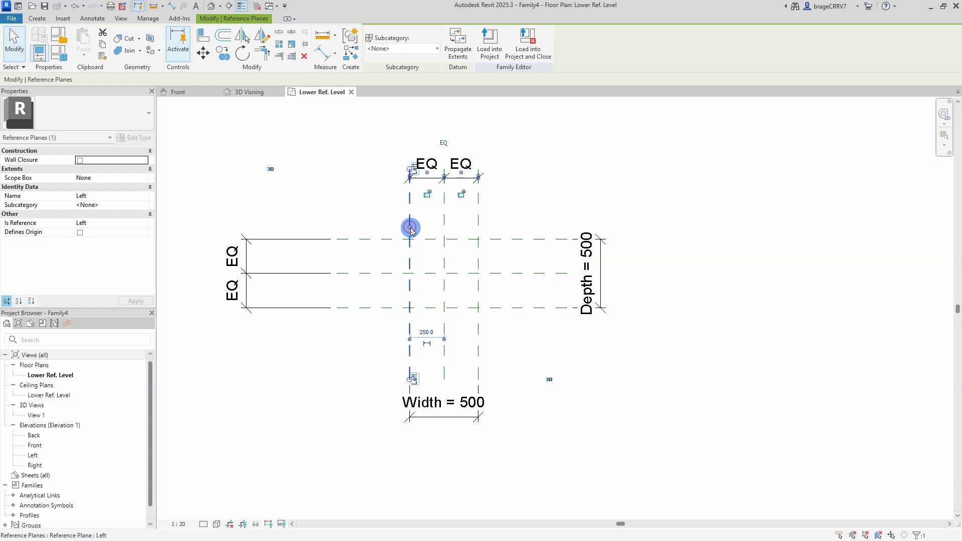
key("Delete")
left_click(478, 223)
key("Delete")
left_click(383, 239)
key("Delete")
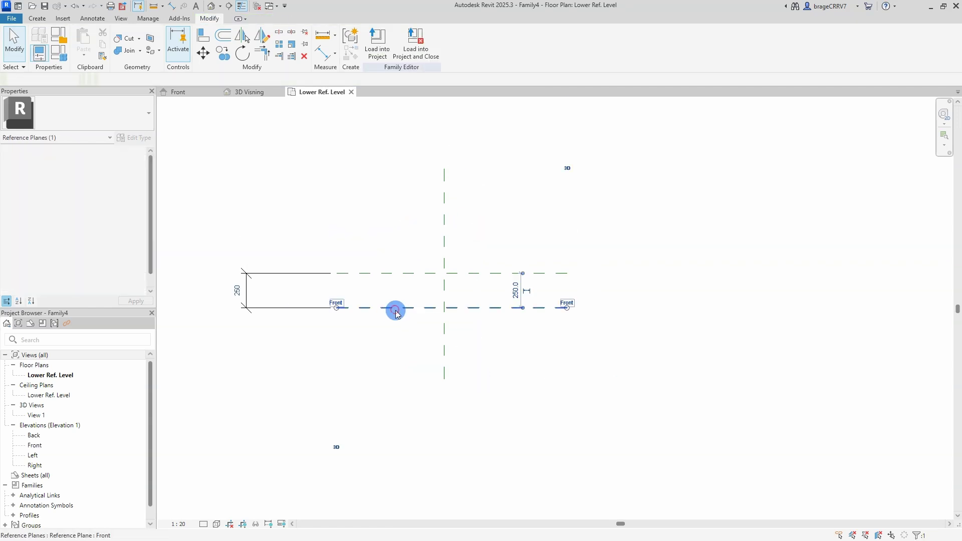
key("Delete")
Delete the Width and Depth parameters from the column family's types.
key("f")
key("t")
left_click(646, 255)
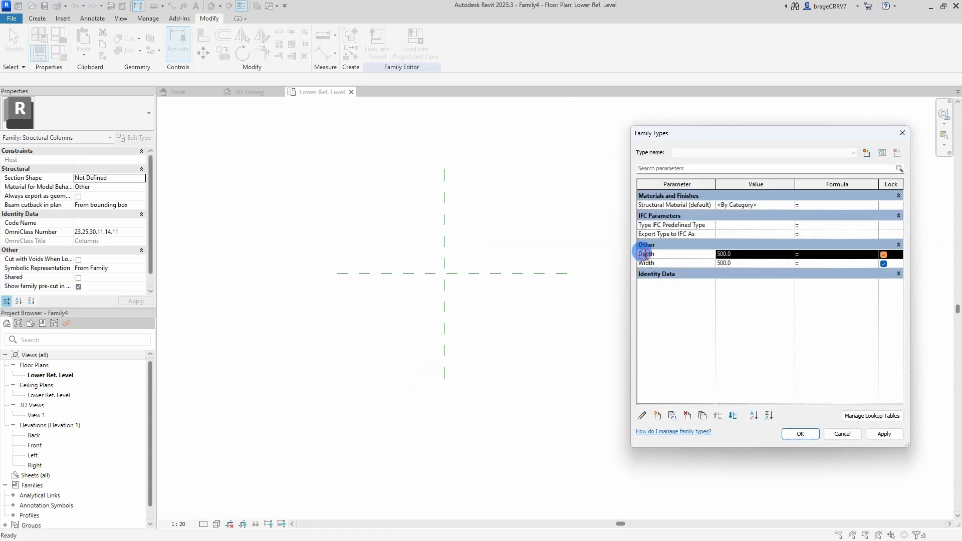
left_click(641, 263)
left_click(688, 416)
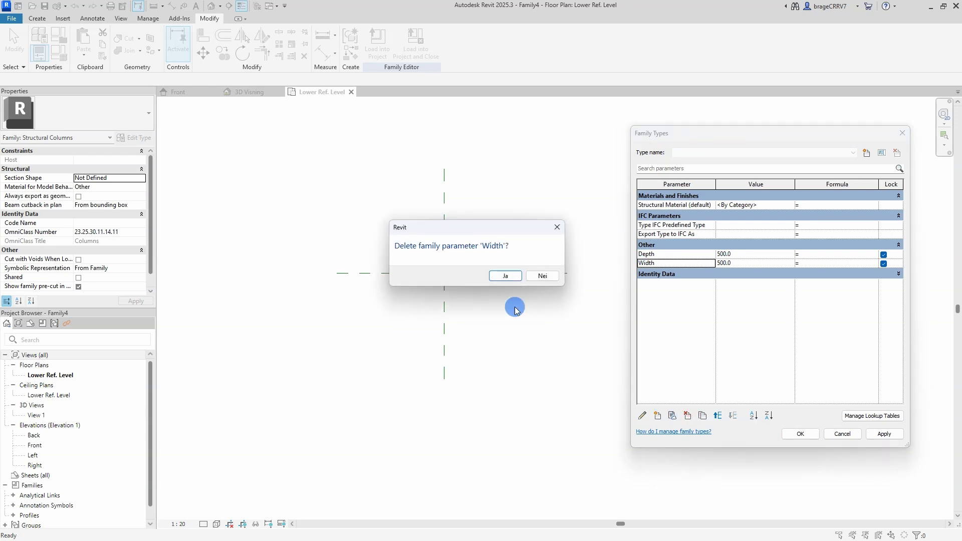
left_click(512, 275)
left_click(640, 255)
left_click(689, 417)
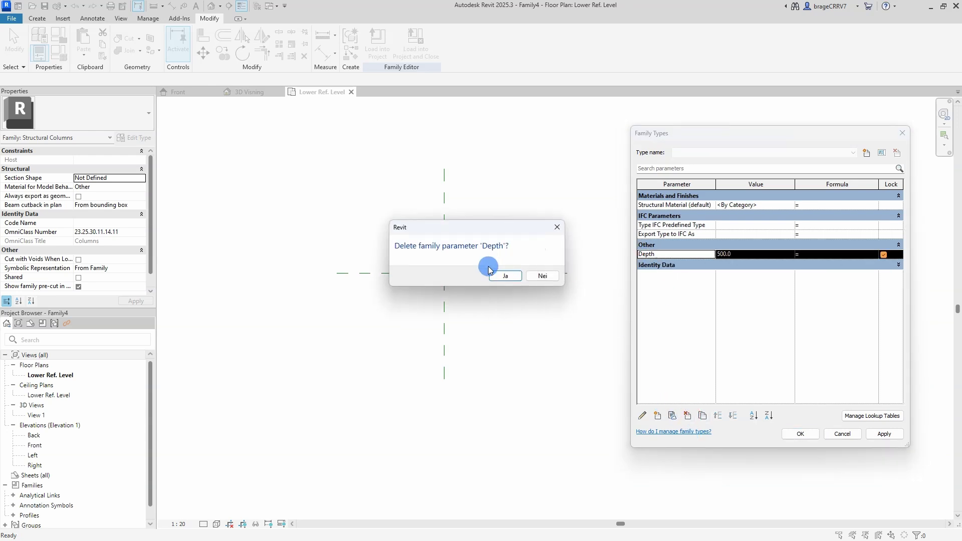
left_click(511, 275)
left_click(800, 435)
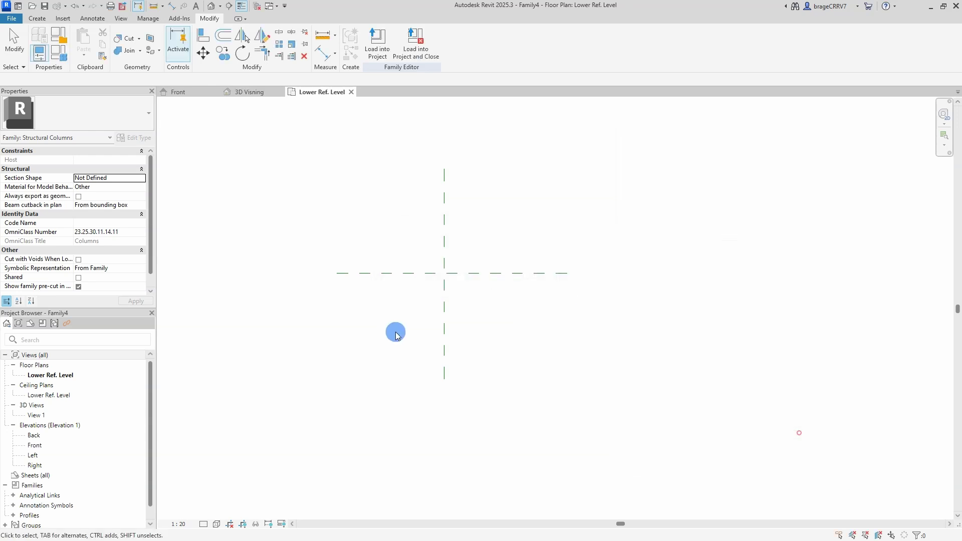
Open the Front elevation and the default 3D view, and tile all open views side by side.
left_click(183, 92)
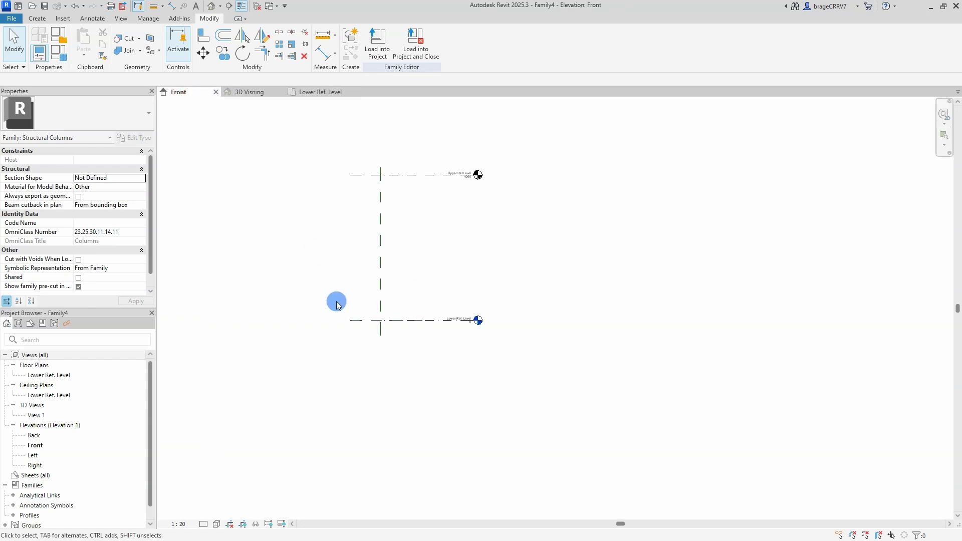
scroll(337, 302, "down", 1)
middle_click_drag(337, 302, 364, 303)
left_click(212, 7)
left_click(271, 235)
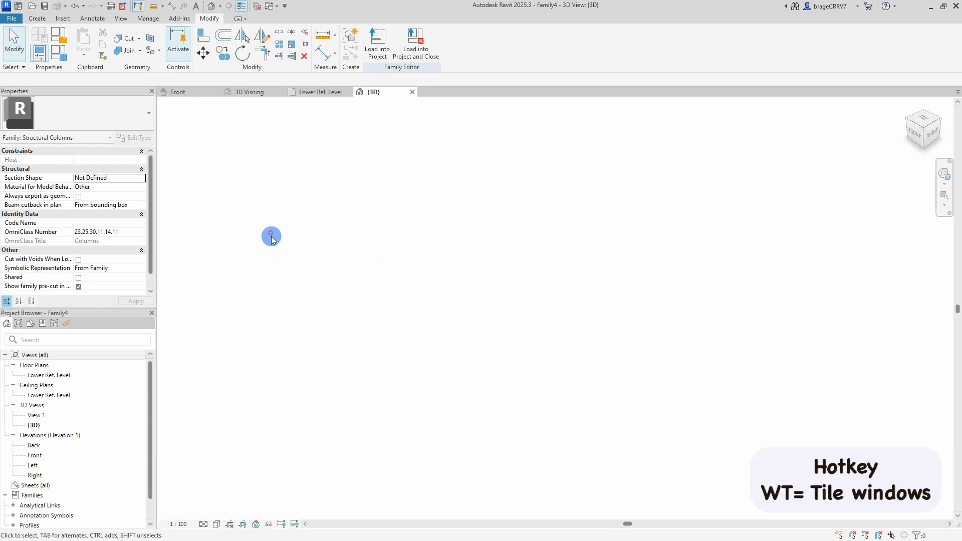
key("w")
key("t")
middle_click_drag(337, 236, 317, 224)
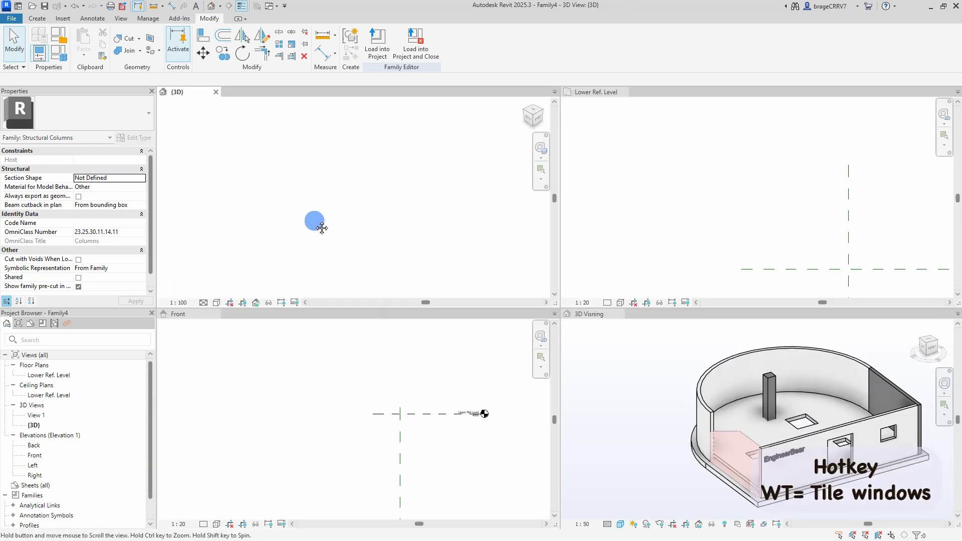
scroll(369, 423, "down", 2)
middle_click_drag(372, 407, 331, 376)
scroll(386, 391, "up", 2)
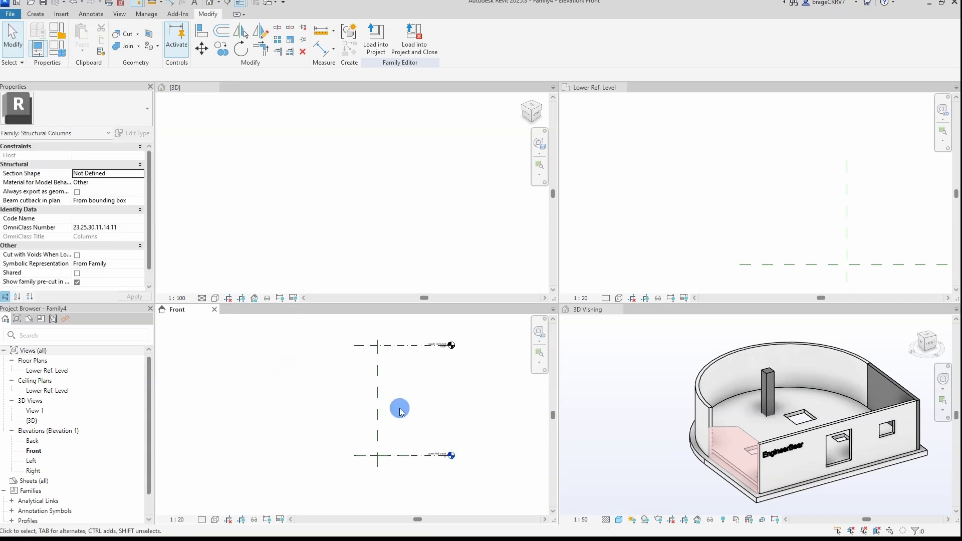
left_click(640, 225)
key("z")
key("f")
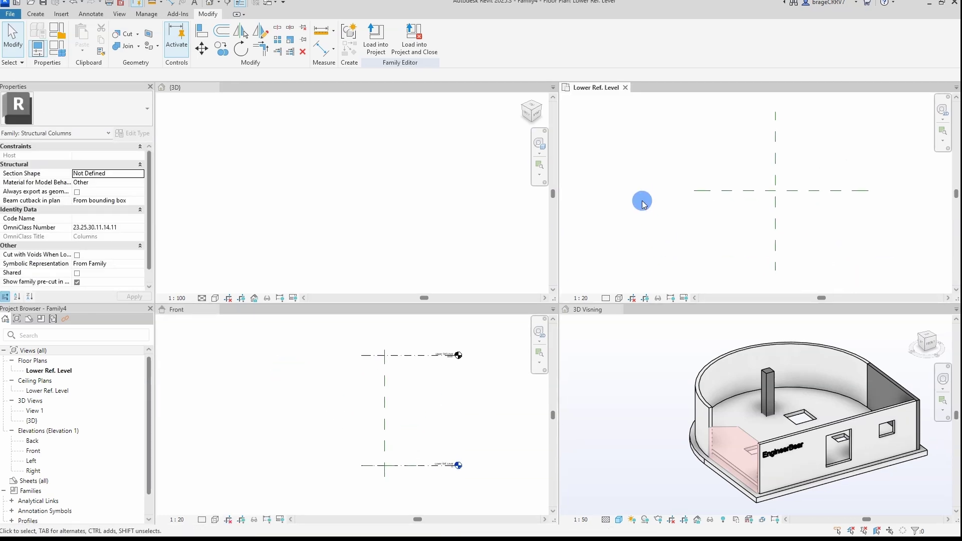
Start a sweep and sketch its path in the Front elevation as a vertical line on the Center (Left/Right) plane, between the two levels.
left_click(33, 14)
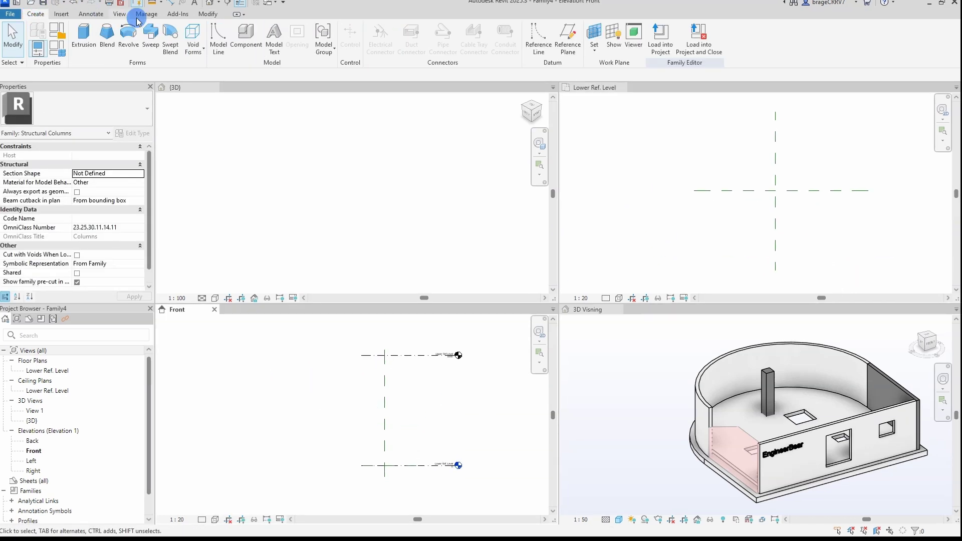
left_click(150, 31)
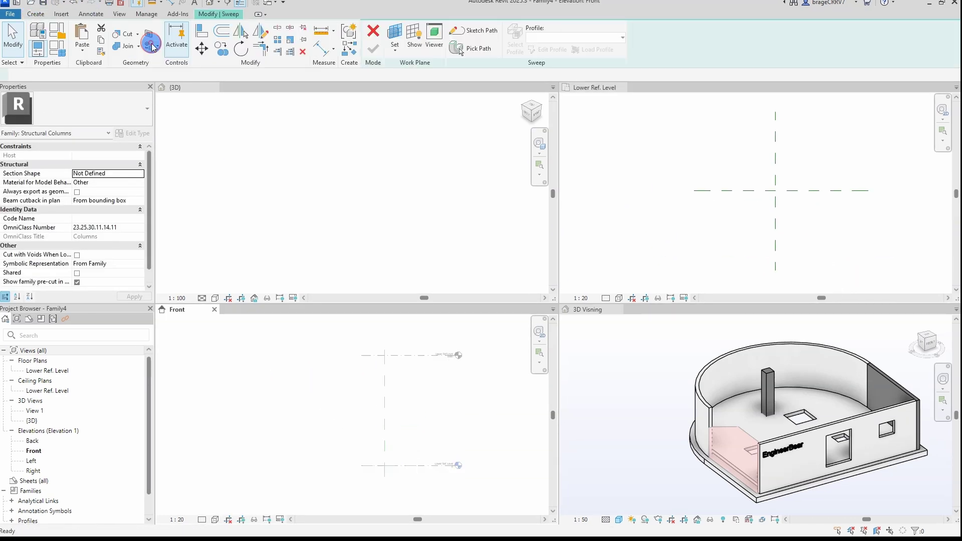
left_click(482, 31)
left_click(385, 375)
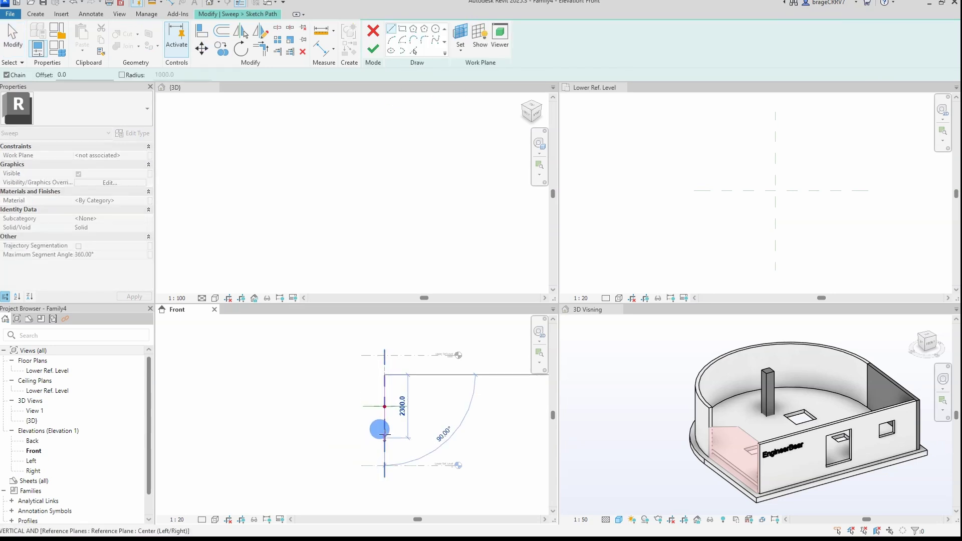
left_click(384, 433)
key("Escape")
key("Escape")
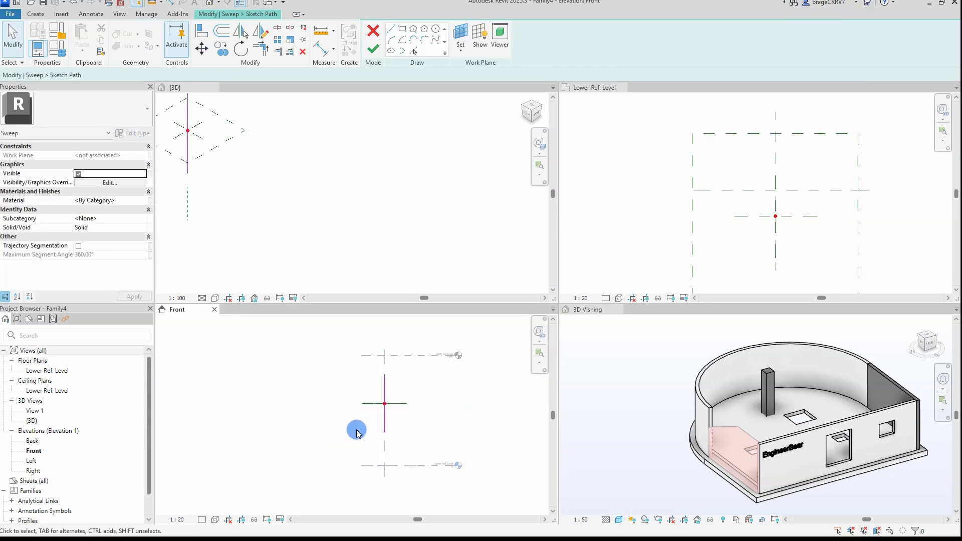
Return to tabbed views, and align and lock the upper end of the sweep path to the Upper Ref Level.
key("t")
key("w")
scroll(384, 153, "up", 8)
scroll(460, 191, "down", 1)
middle_click_drag(461, 191, 485, 233)
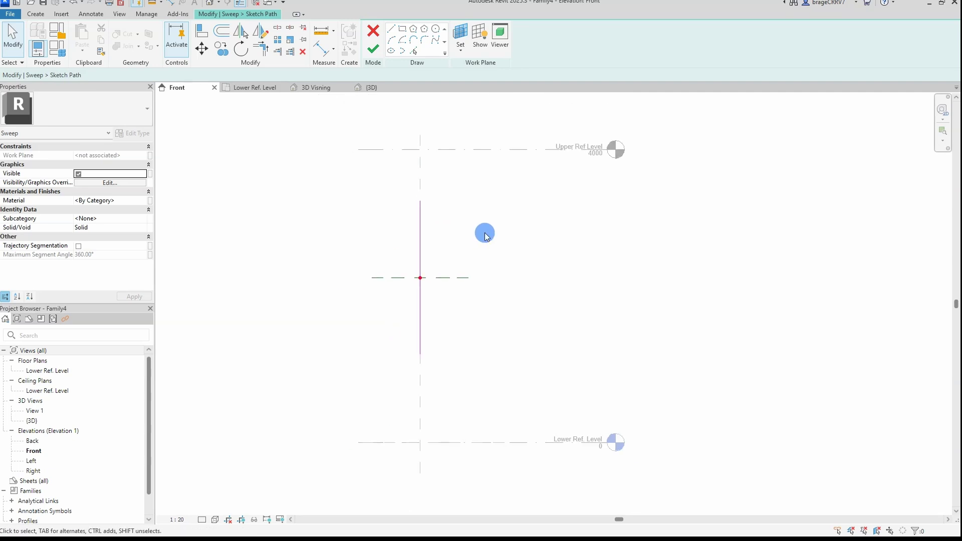
key("a")
key("l")
left_click(451, 149)
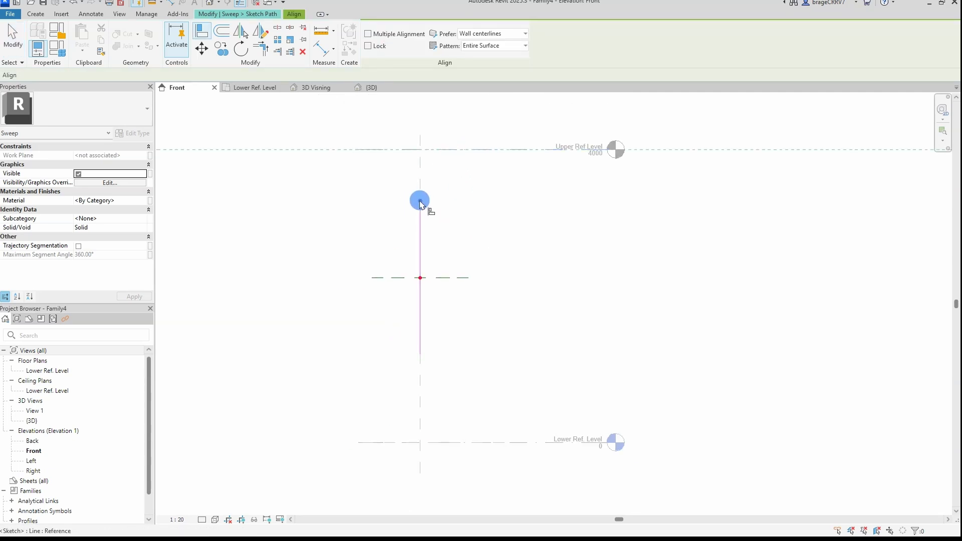
left_click(420, 203)
left_click(480, 133)
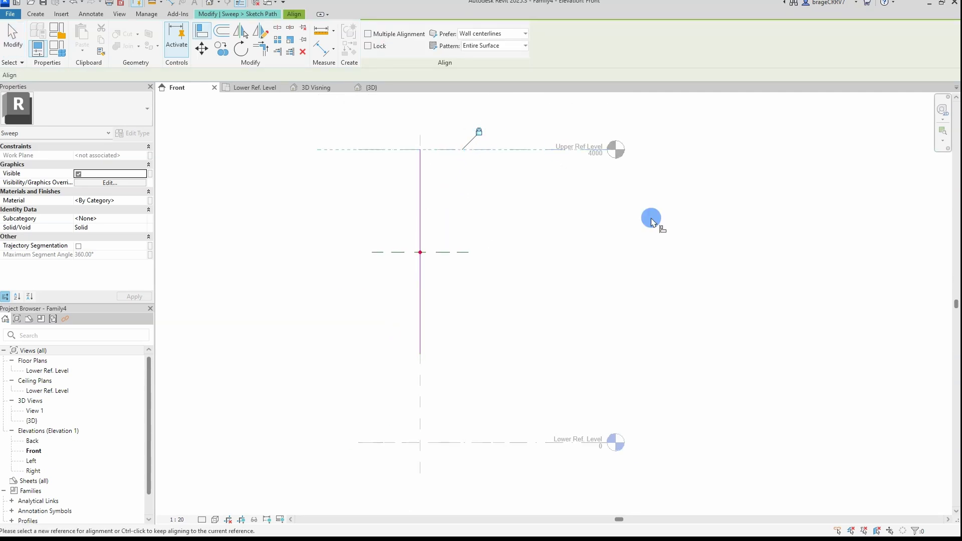
Align and lock the lower end of the sweep path to the Lower Ref. Level, and finish the path sketch.
left_click(486, 443)
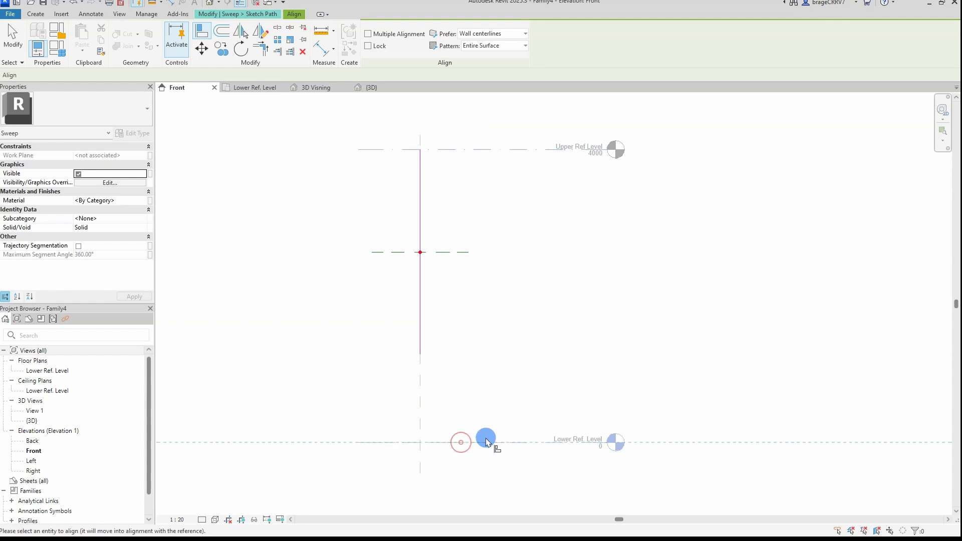
left_click(420, 357)
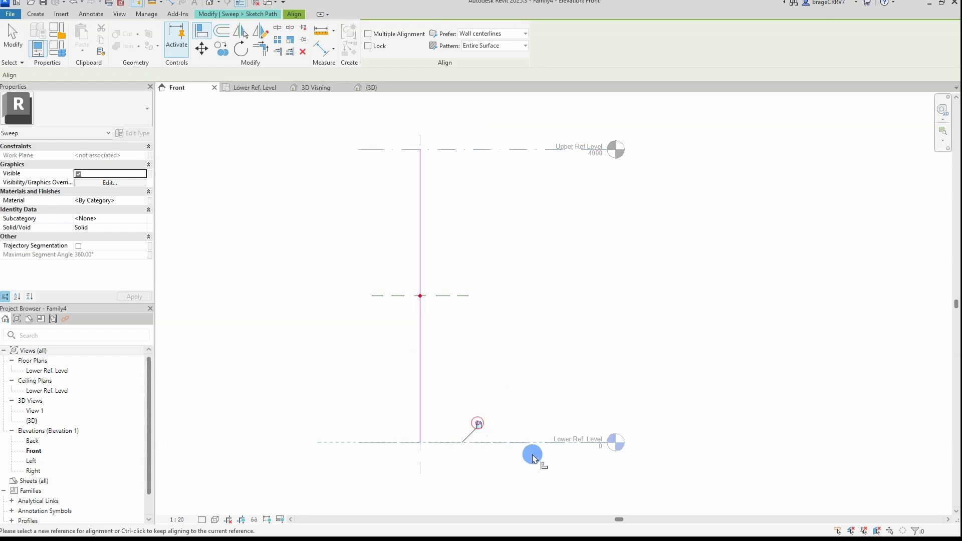
key("Escape")
key("Escape")
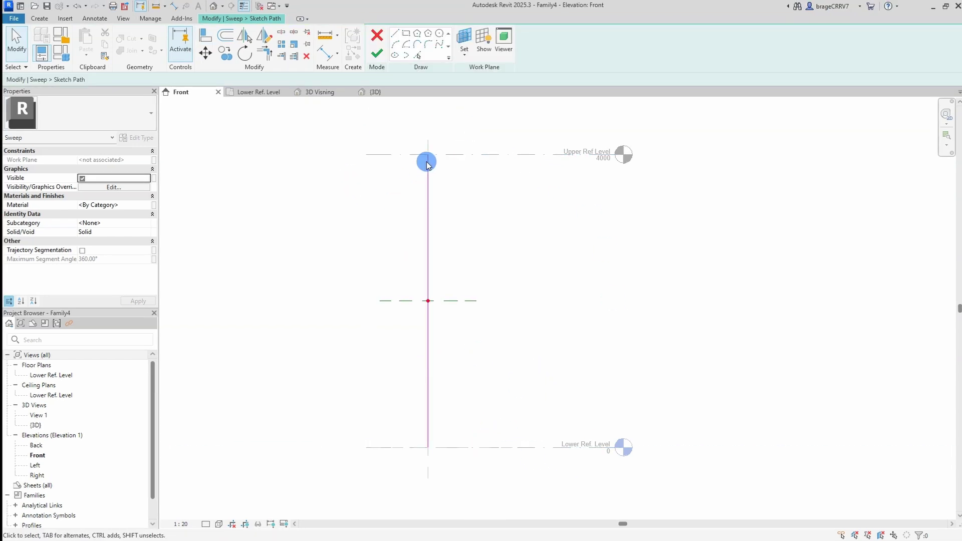
left_click(387, 53)
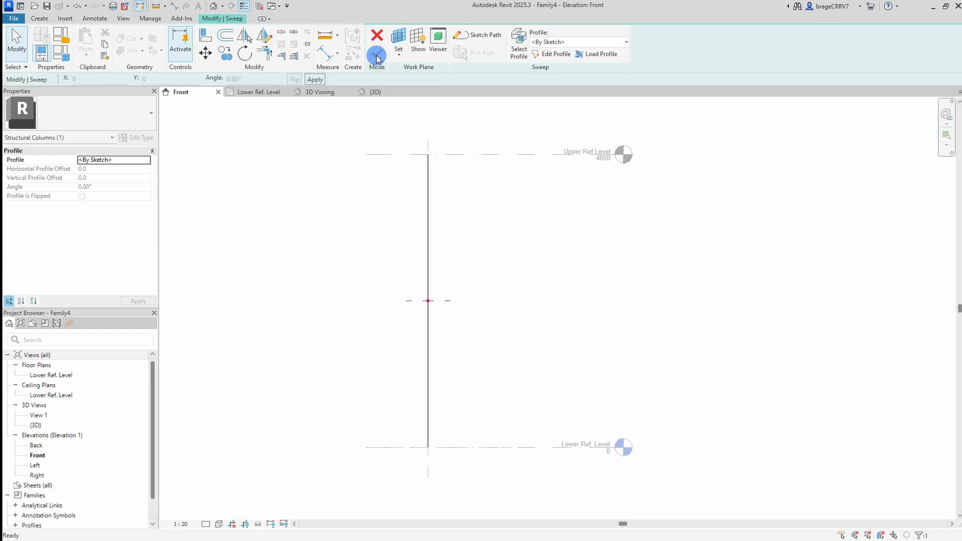
Tile the open views again and frame the sweep path in the 3D view.
middle_click_drag(375, 275, 369, 275)
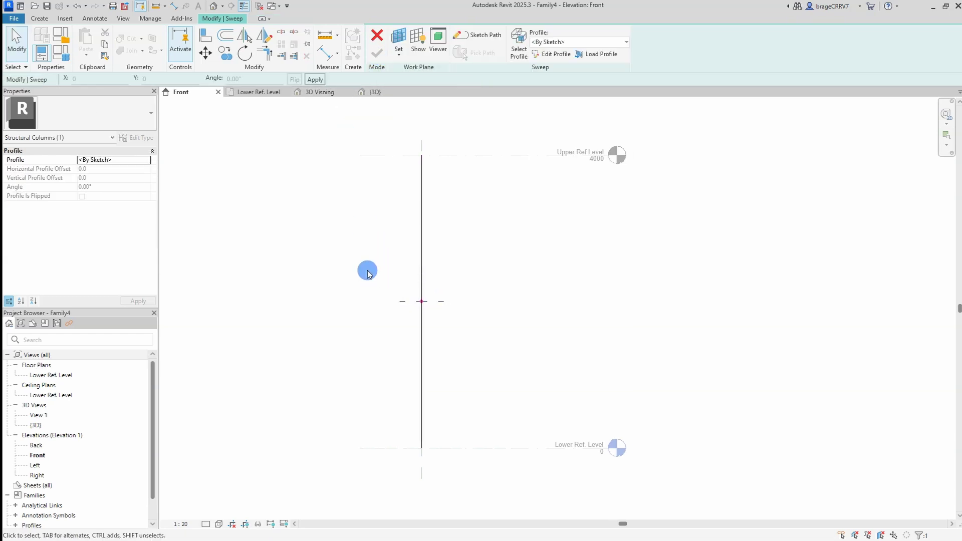
key("w")
key("w")
key("t")
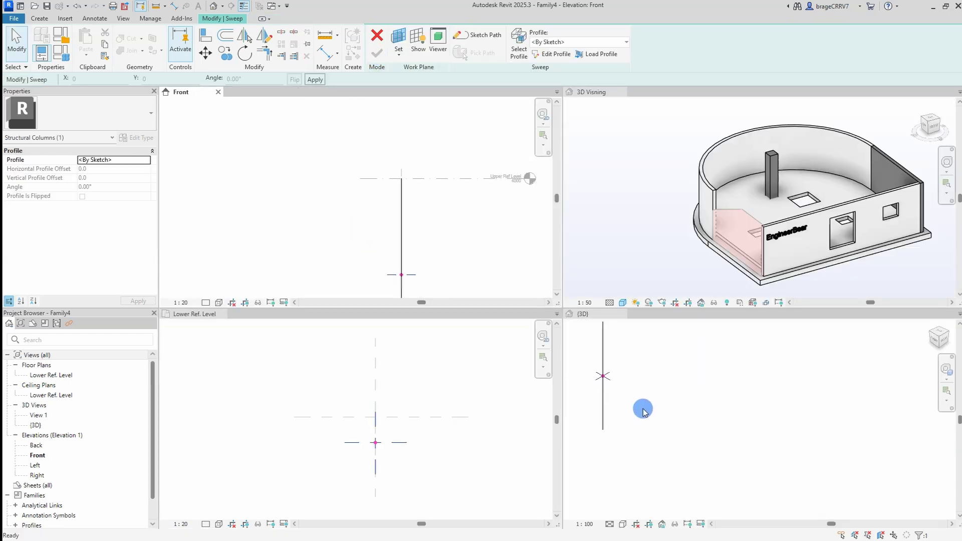
left_click(649, 405)
middle_click_drag(648, 403, 655, 412)
scroll(630, 420, "up", 1)
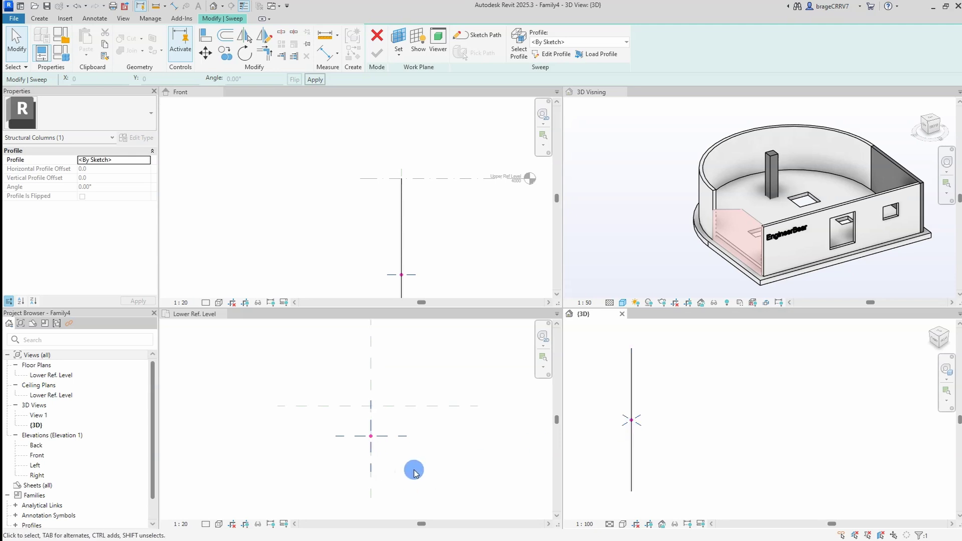
Sketch a rectangular sweep profile about 2300 by 700 mm around the path in the 3D view.
left_click(552, 55)
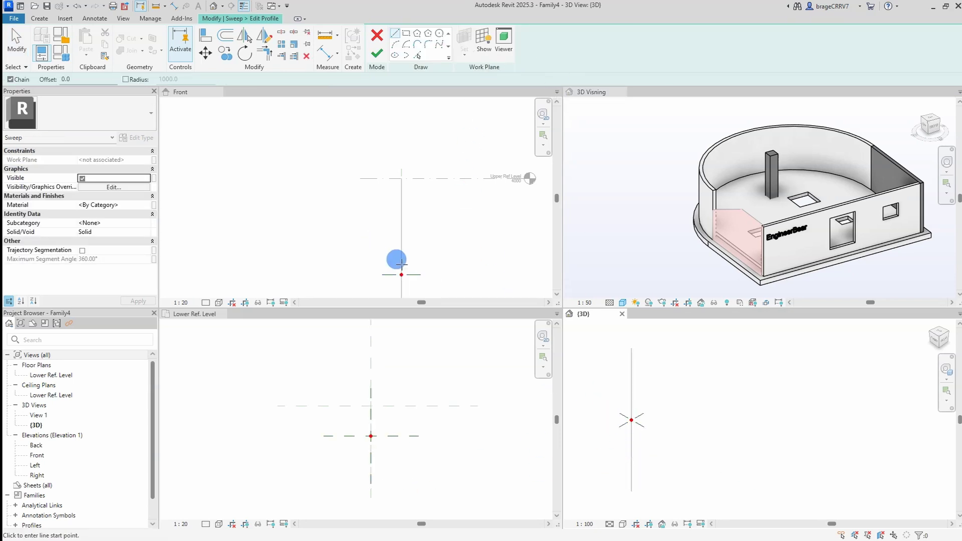
left_click(406, 33)
left_click(609, 391)
left_click(647, 468)
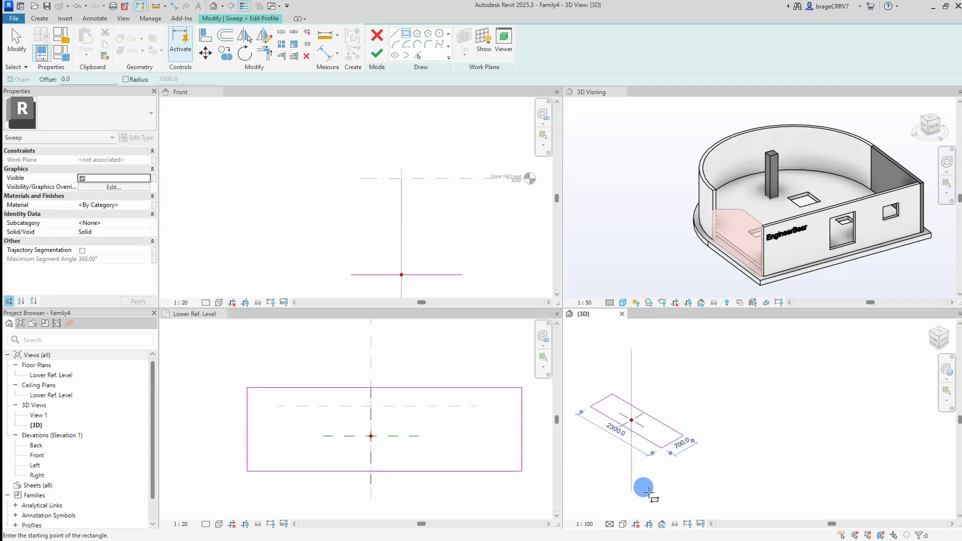
Delete the rectangular sweep profile in the 3D view and discard the profile sketch.
key("Escape")
left_click_drag(581, 372, 717, 480)
key("Delete")
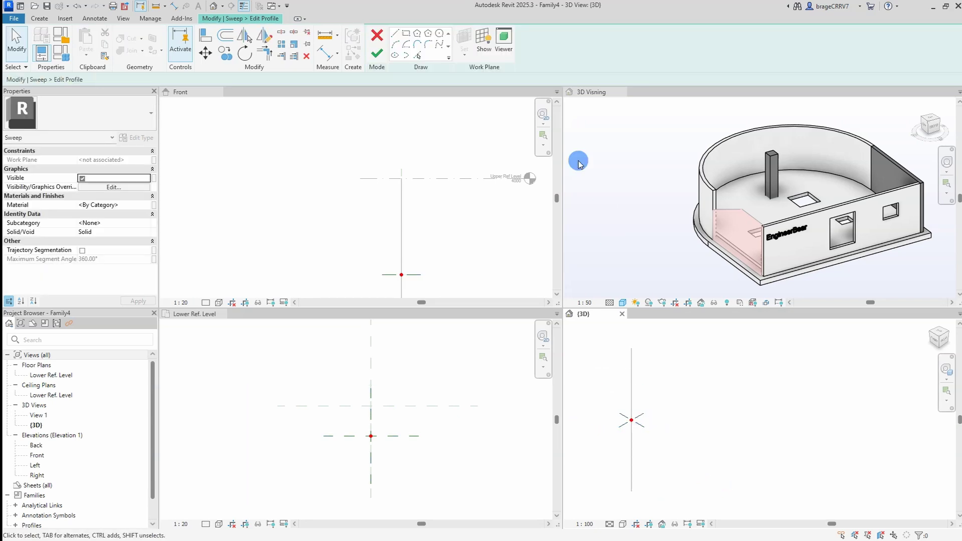
left_click(376, 35)
left_click(555, 279)
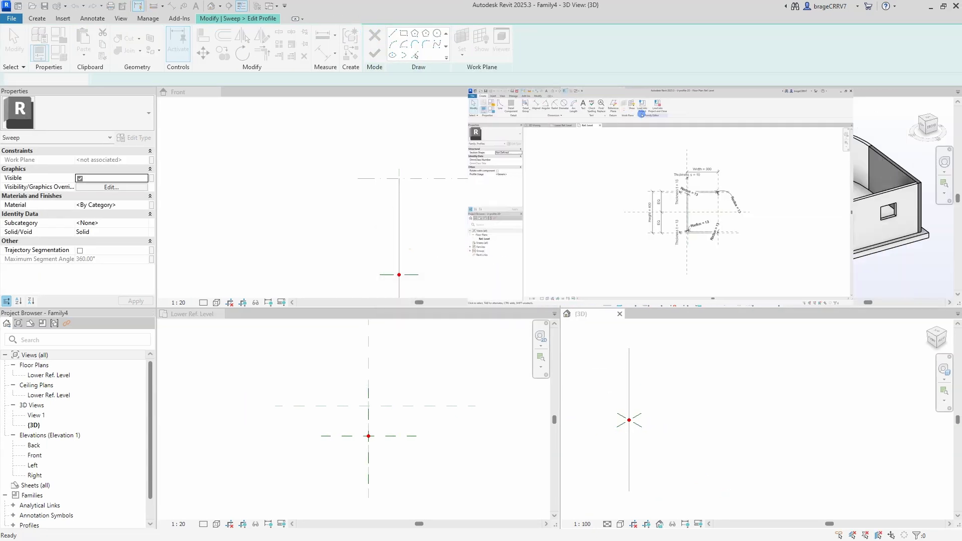
Assign the loaded U-profile-2D family as the sweep's profile and finish the sweep.
left_click(519, 52)
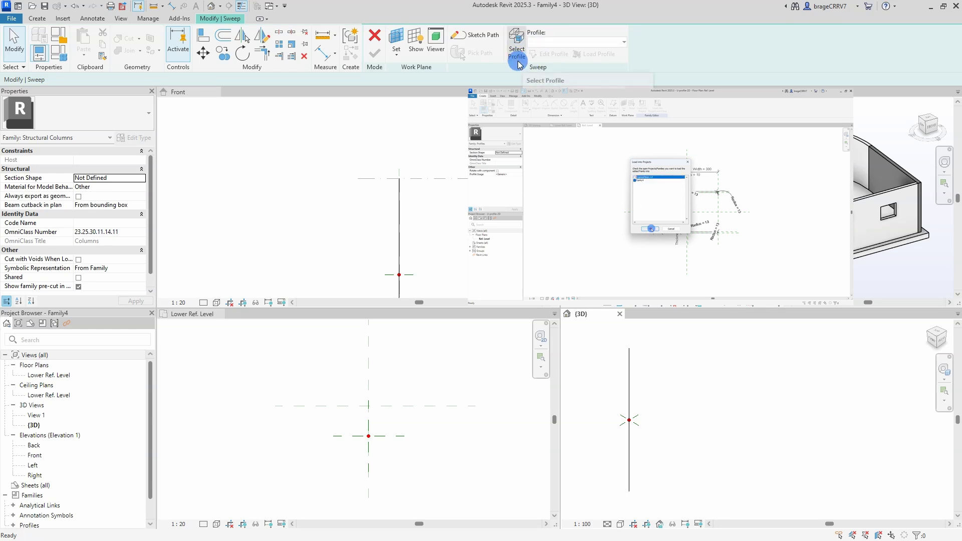
left_click(551, 42)
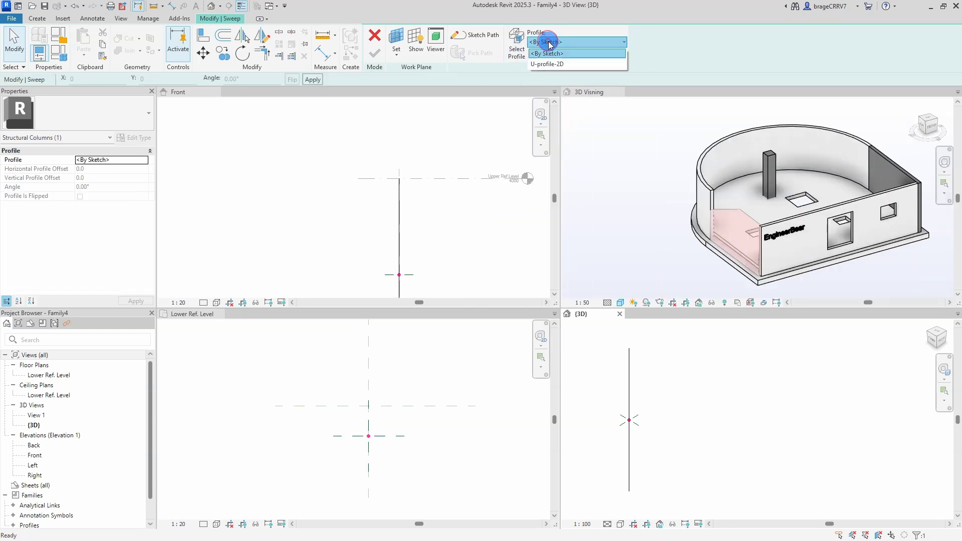
left_click(562, 64)
scroll(627, 433, "up", 1)
middle_click_drag(632, 448, 660, 477, "shift")
scroll(638, 403, "up", 3)
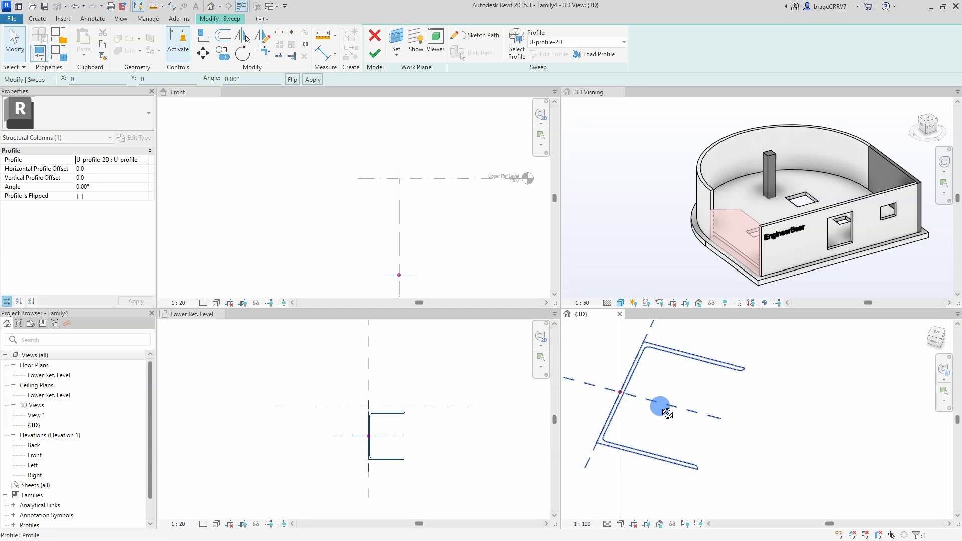
mouse_move(662, 407)
middle_mouse_down("shift")
mouse_move(668, 447)
mouse_move(638, 402)
mouse_move(672, 411)
mouse_move(662, 396)
middle_mouse_up("shift")
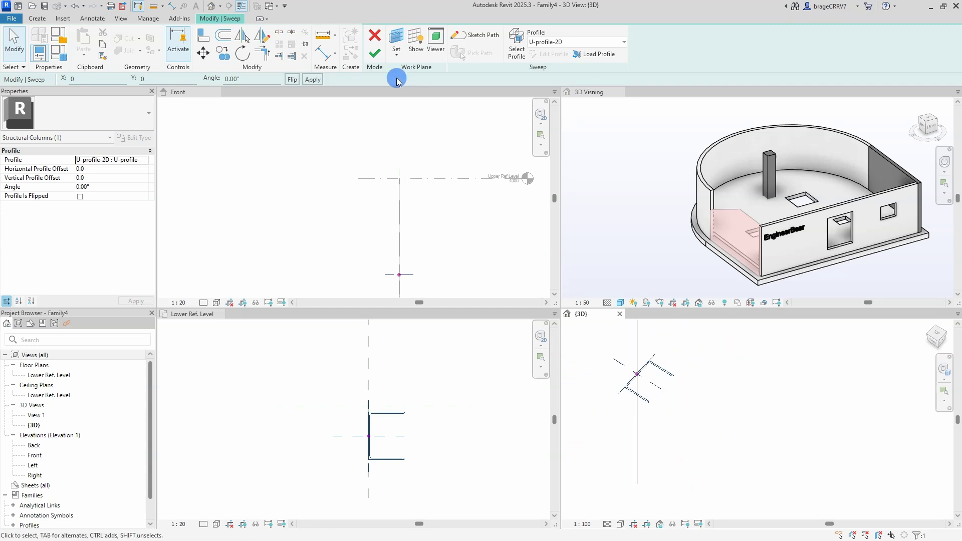
left_click(375, 53)
Move the swept column away from the vertical reference plane in the Lower Ref. Level plan.
scroll(767, 453, "down", 4)
left_click(759, 447)
scroll(721, 397, "up", 5)
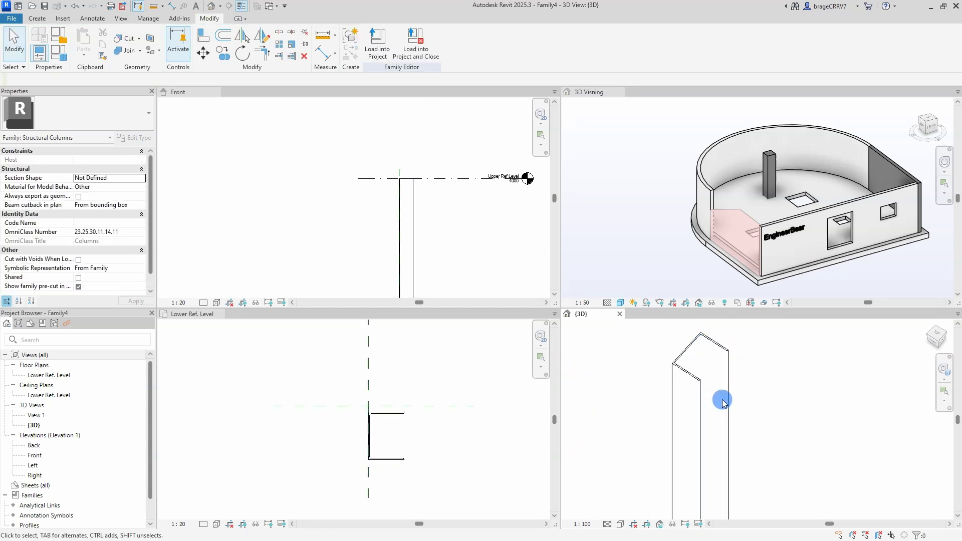
scroll(722, 399, "down", 3)
scroll(447, 243, "down", 2)
left_click(393, 232)
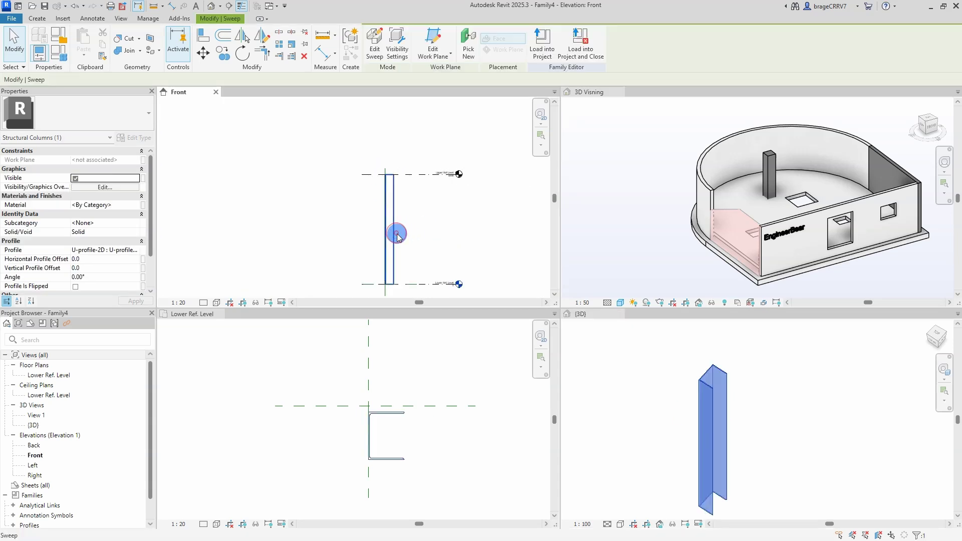
left_click(454, 236)
mouse_move(393, 450)
middle_mouse_down()
mouse_move(400, 435)
mouse_move(404, 444)
middle_mouse_up()
left_click_drag(396, 405, 460, 372)
key("Escape")
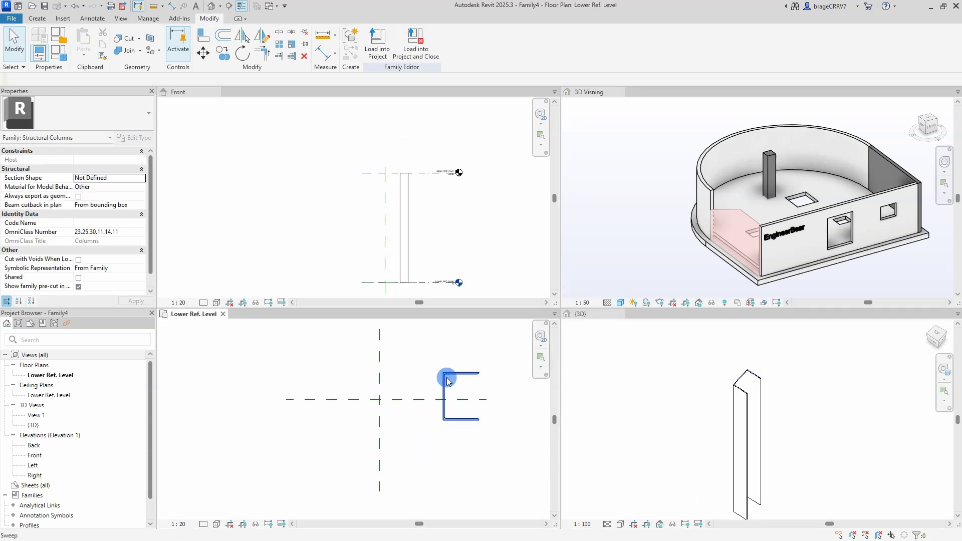
Align the back of the column's U-profile to the vertical reference plane in the Lower Ref. Level plan.
key("a")
key("l")
left_click(378, 355)
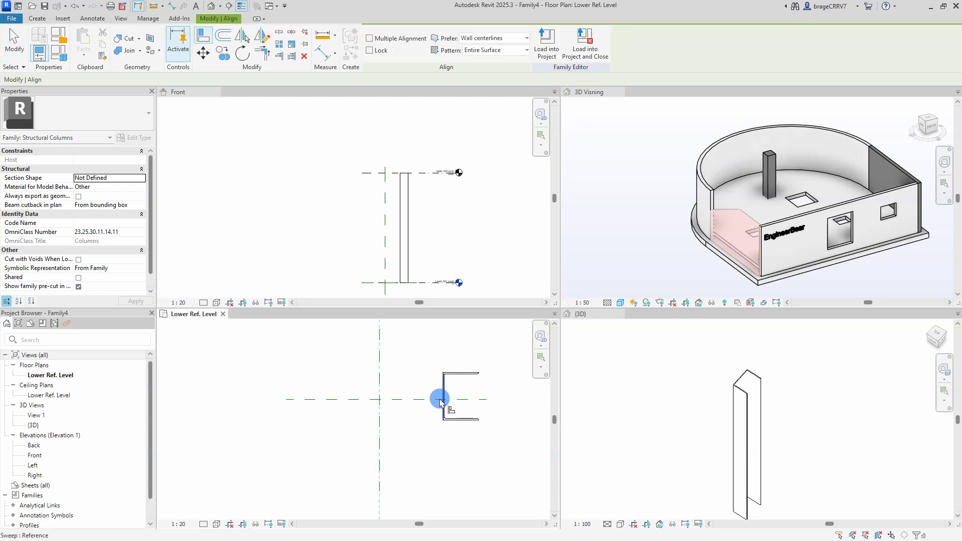
left_click(440, 401)
scroll(408, 389, "up", 2)
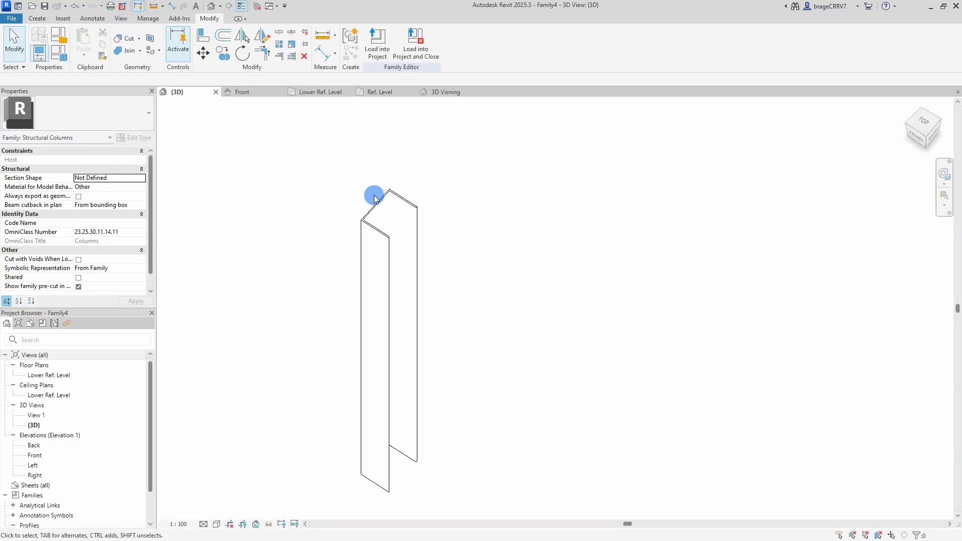
Associate the sweep's Material property with the Structural Material family parameter.
left_click(385, 199)
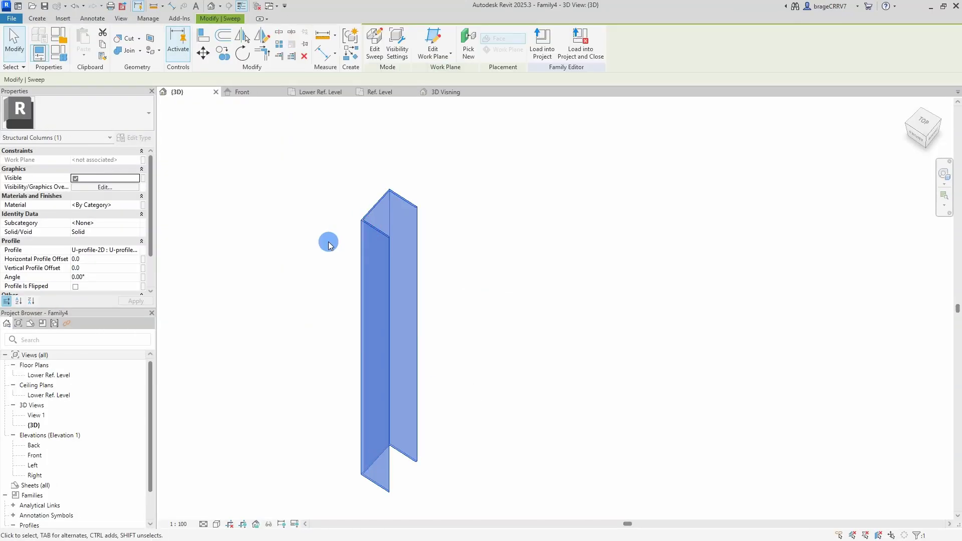
left_click(328, 244)
left_click(389, 232)
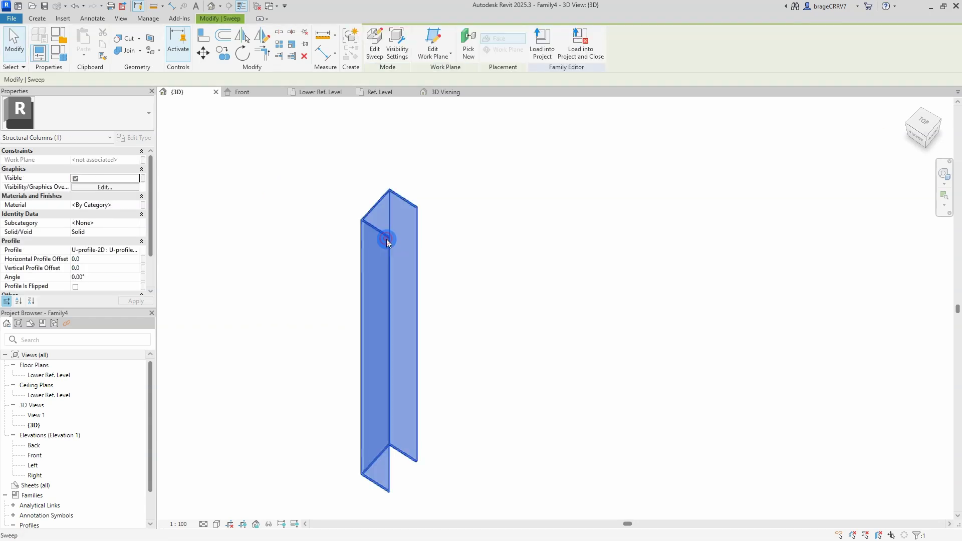
left_click(143, 206)
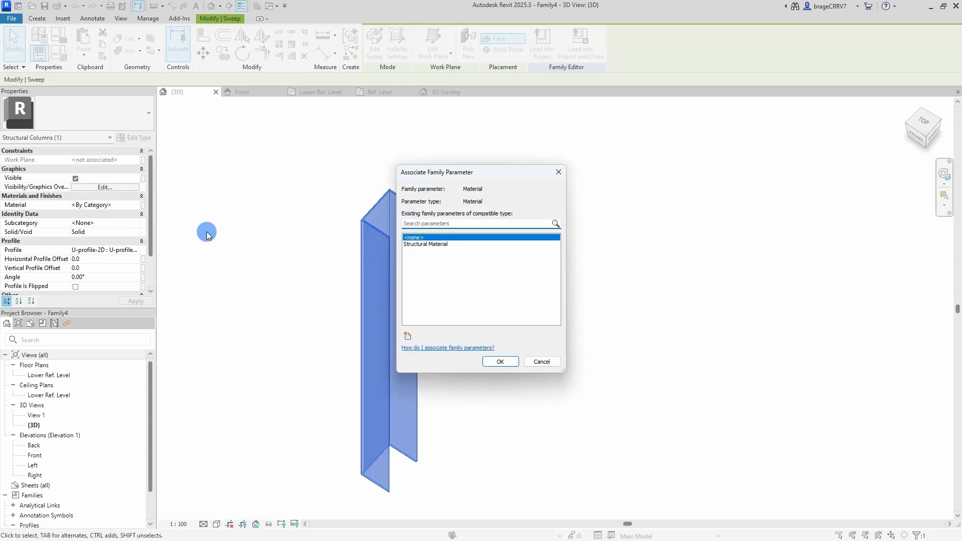
left_click(416, 244)
left_click(503, 365)
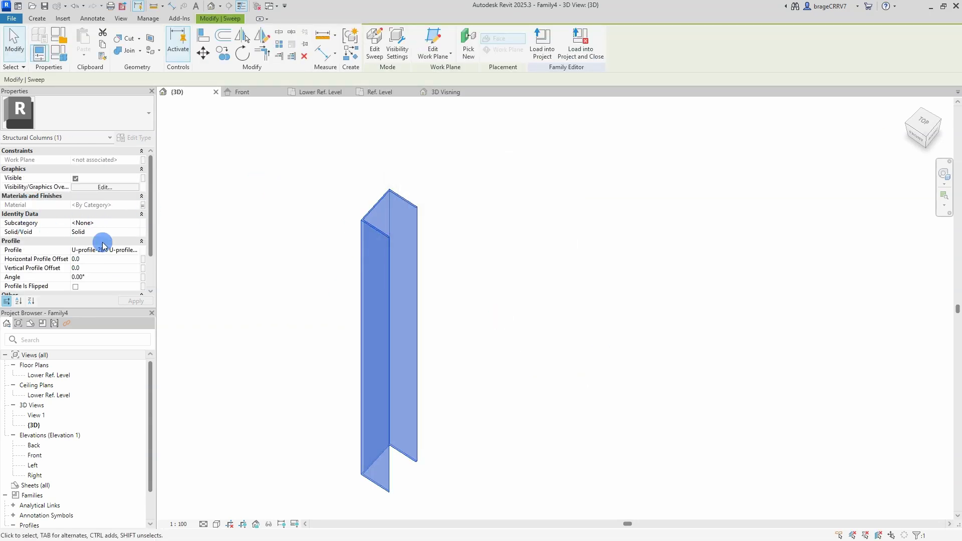
Add Height and Width as length type parameters to the column family, grouped under Dimensions.
left_click_drag(153, 251, 193, 252)
left_click(361, 281)
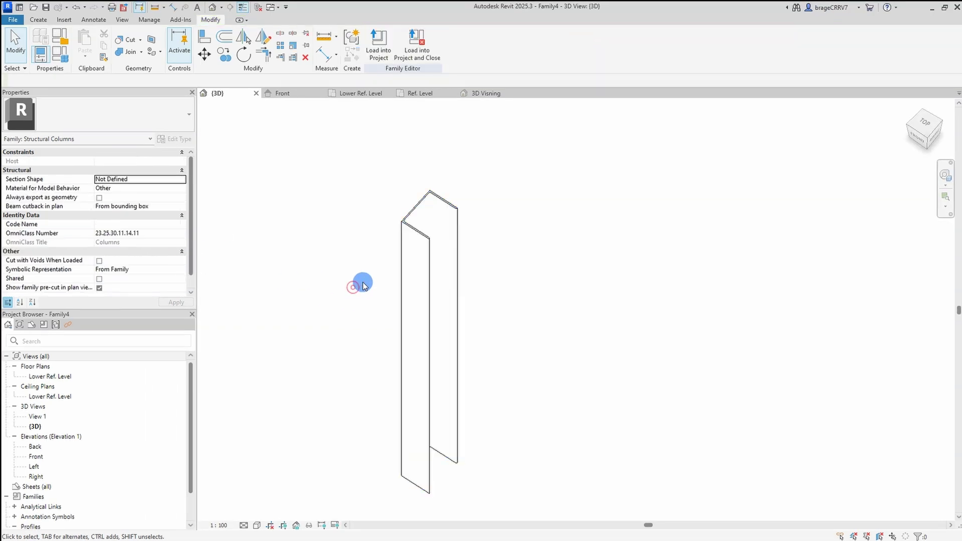
left_click(59, 53)
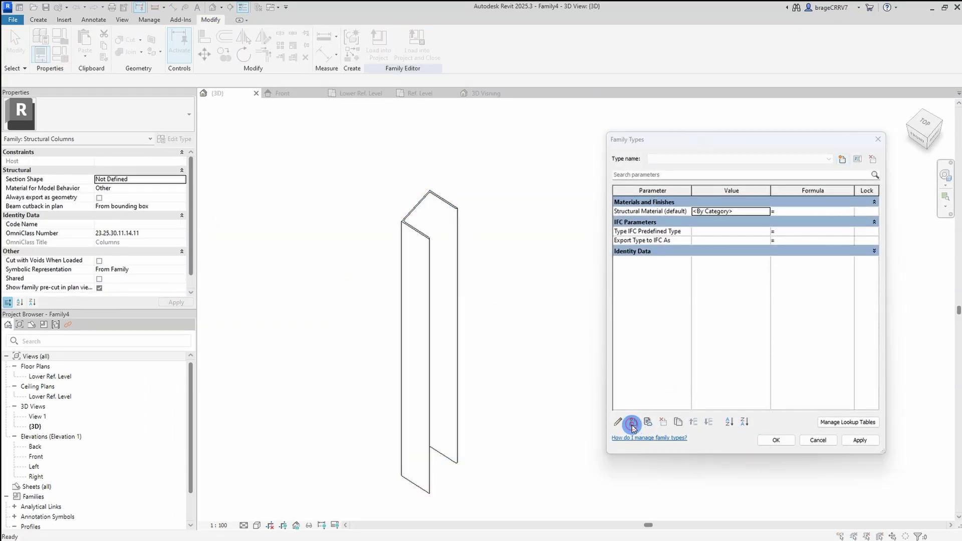
left_click(634, 422)
type("ht")
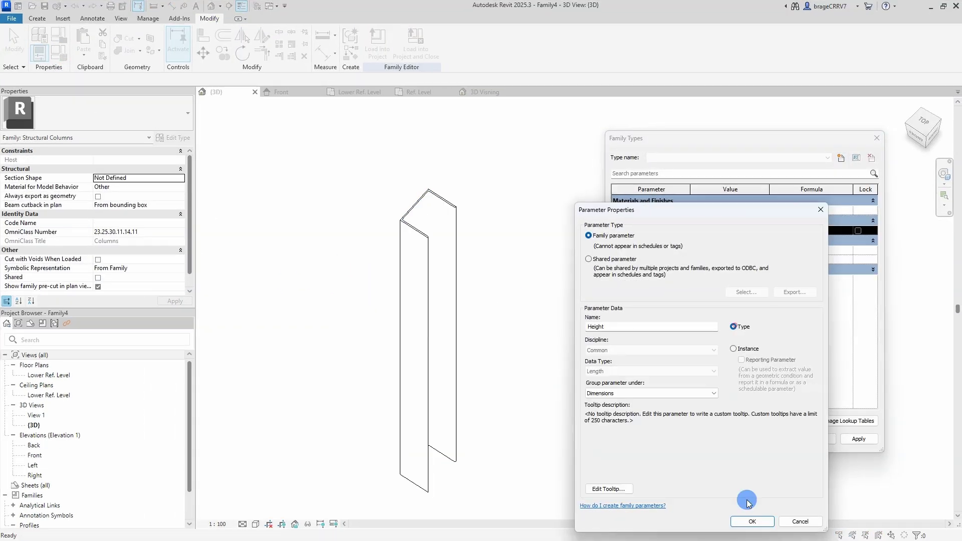
left_click(754, 523)
left_click(632, 423)
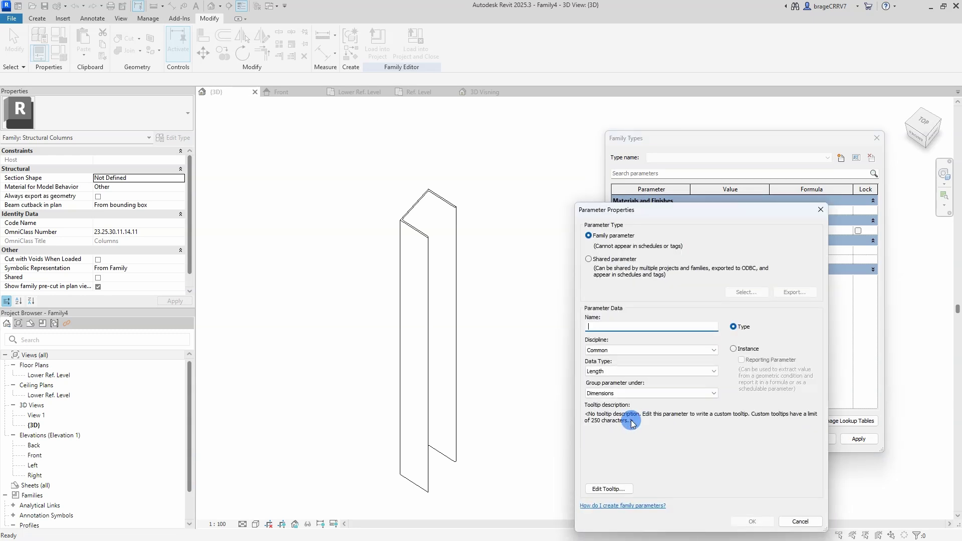
type("Width")
left_click(752, 522)
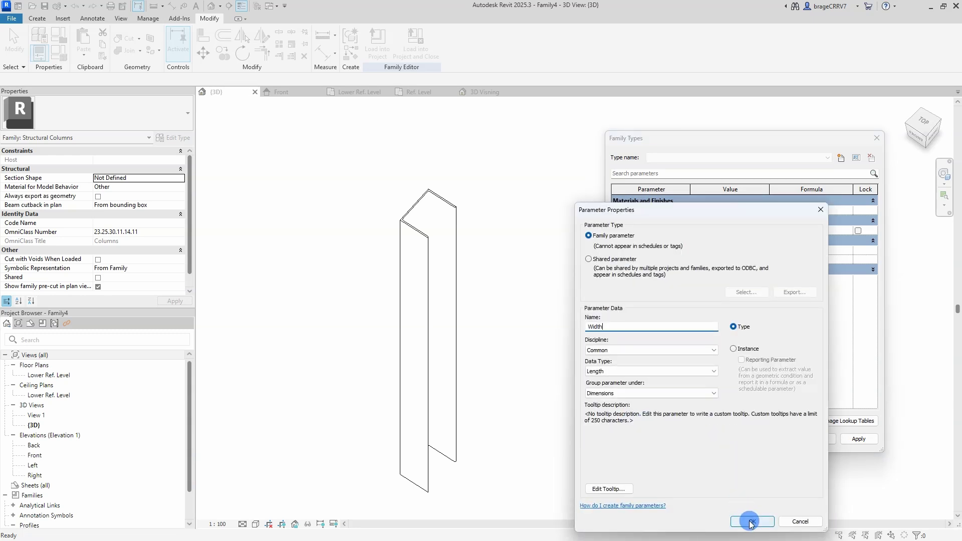
Add Thickness t and Thickness s as length type parameters to the column family.
left_click(632, 421)
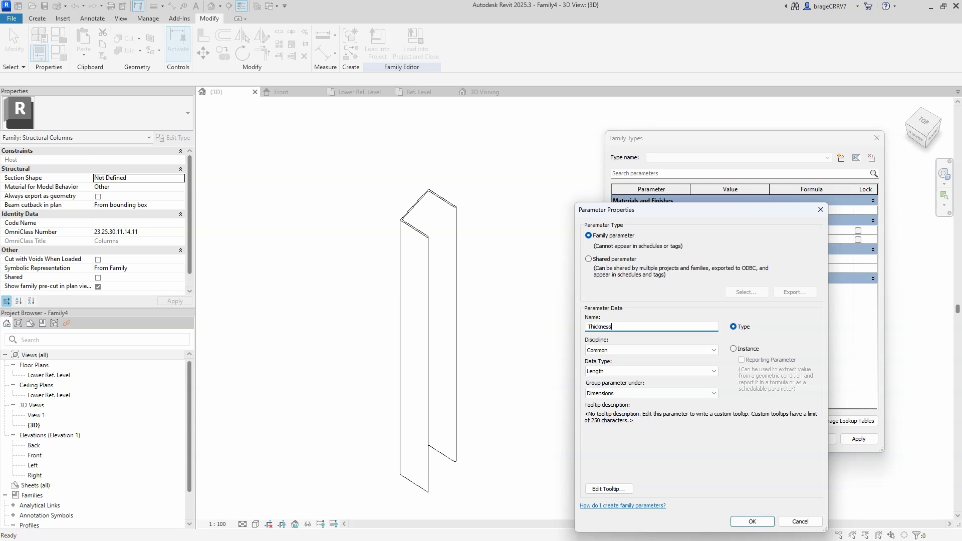
type("Thickness t")
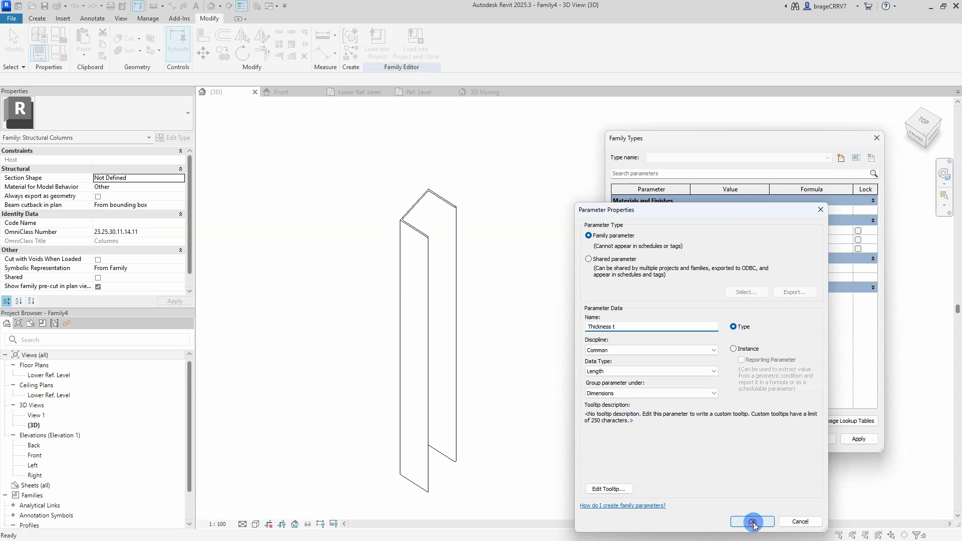
left_click(753, 522)
left_click(632, 424)
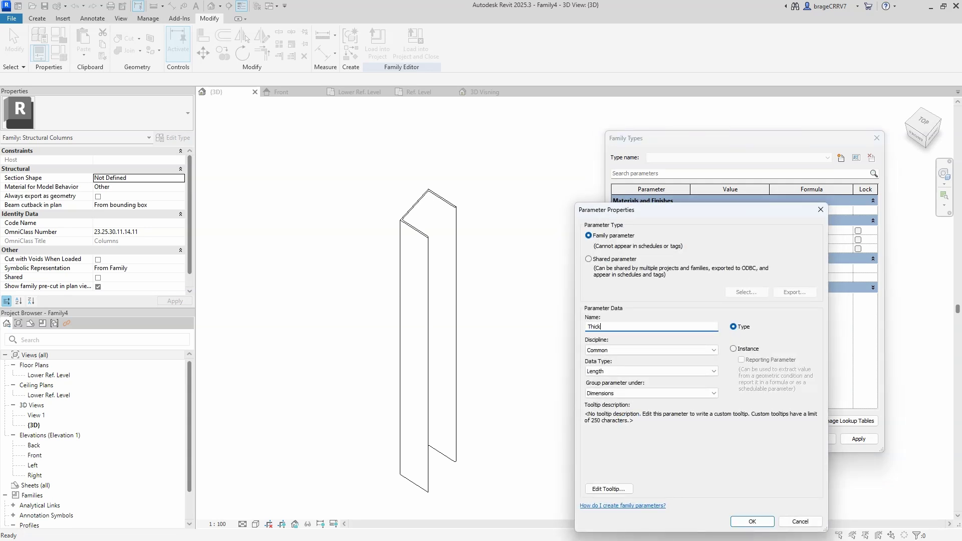
left_click(767, 522)
Set Height to 160, Thickness s to 5, Thickness t to 8.4 and Width to 64, and apply the family type values.
left_click(717, 231)
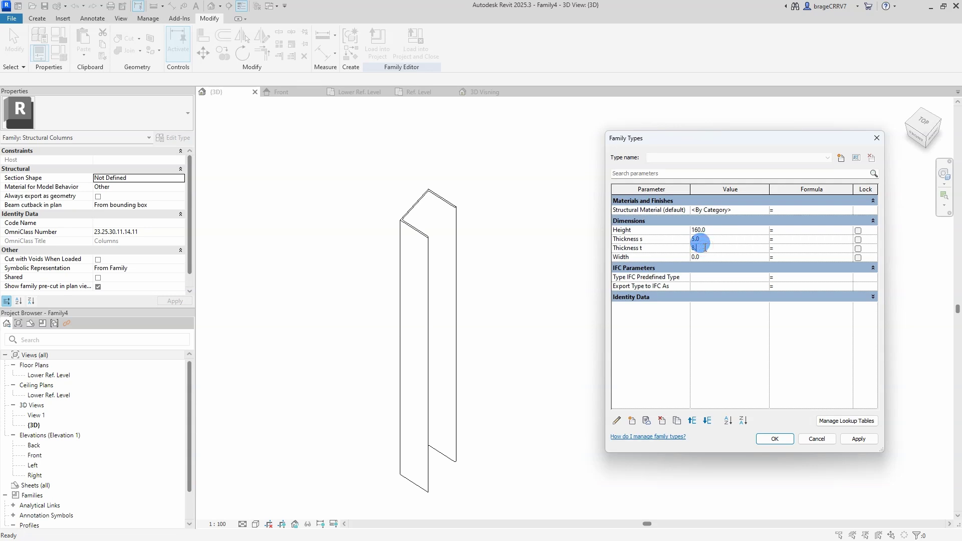
type("64")
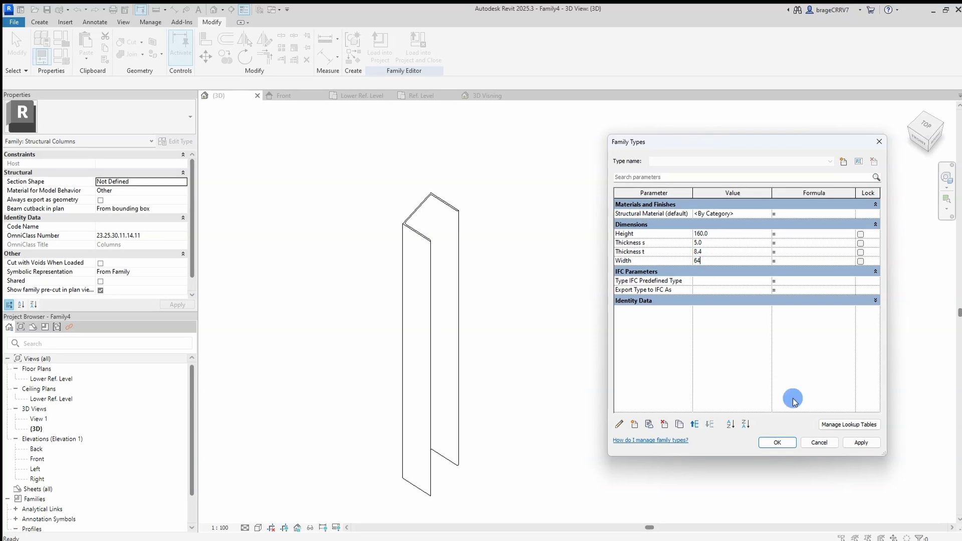
left_click(862, 437)
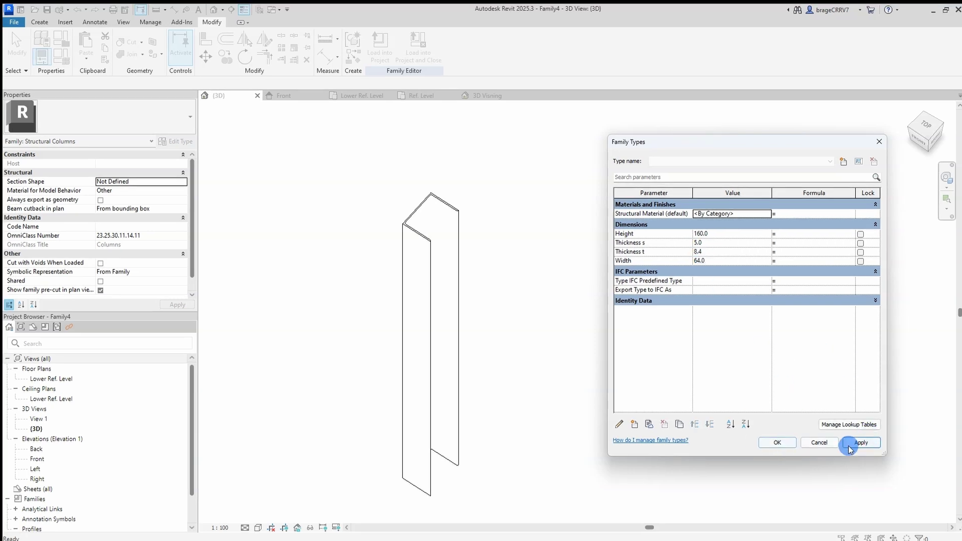
left_click(778, 442)
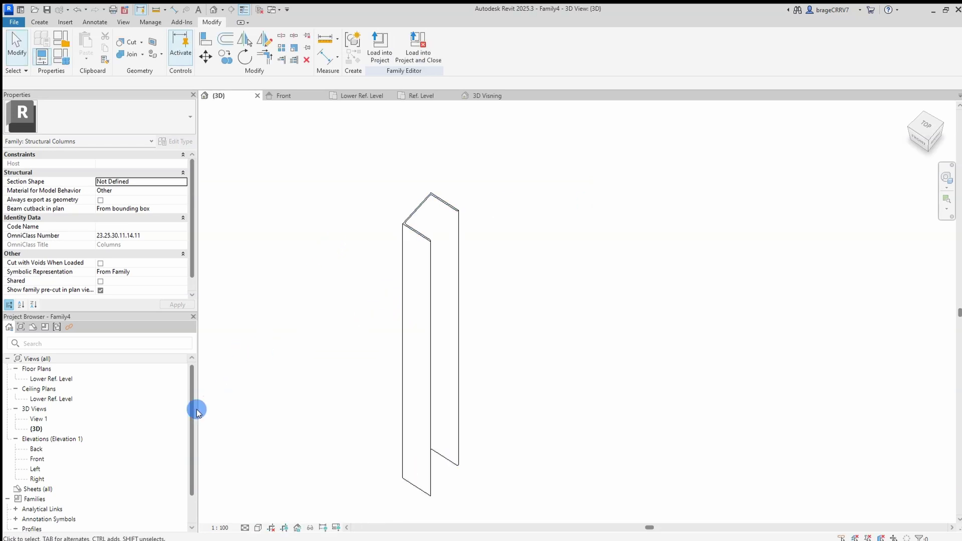
Associate the nested U-profile-2D type's Height and Width with the column family's matching parameters.
left_click_drag(192, 420, 190, 444)
left_click(23, 507)
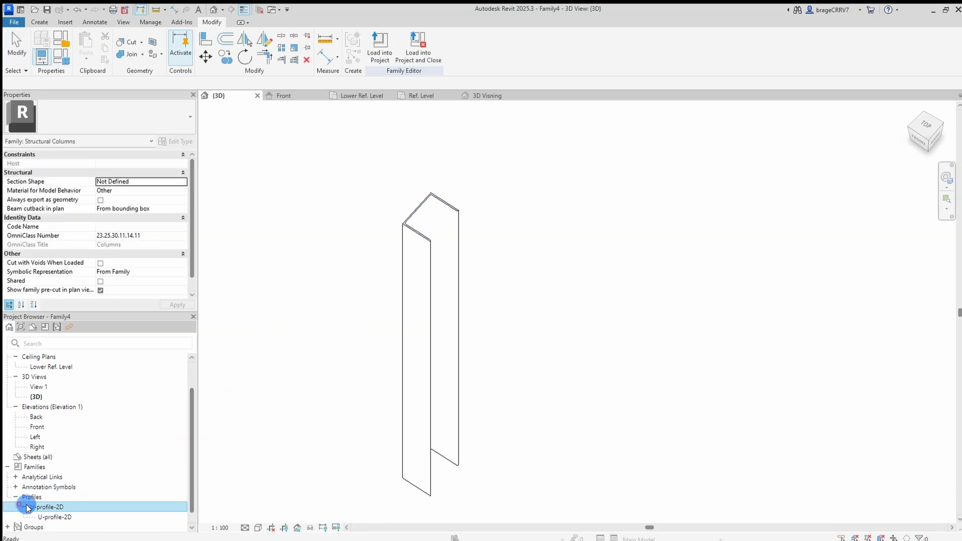
scroll(29, 507, "down", 1)
right_click(48, 507)
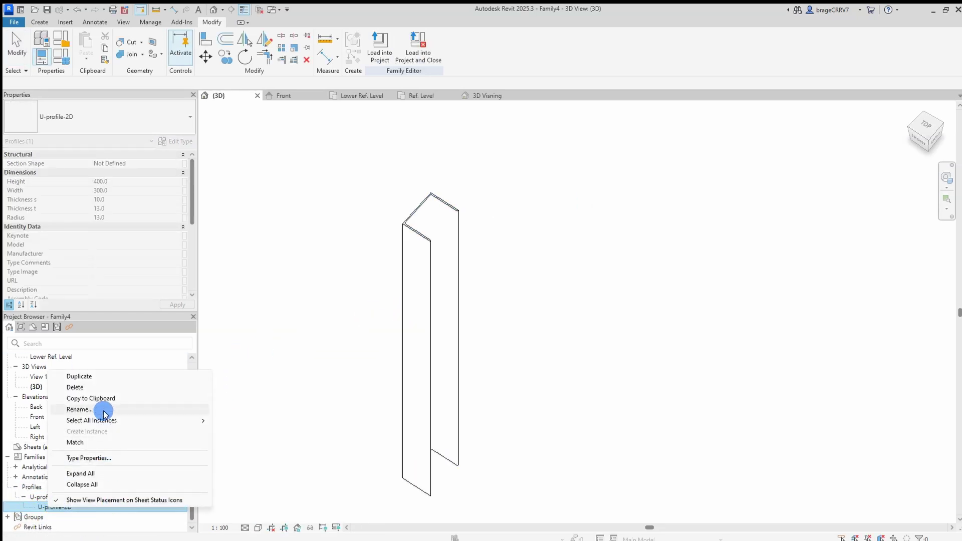
left_click(99, 460)
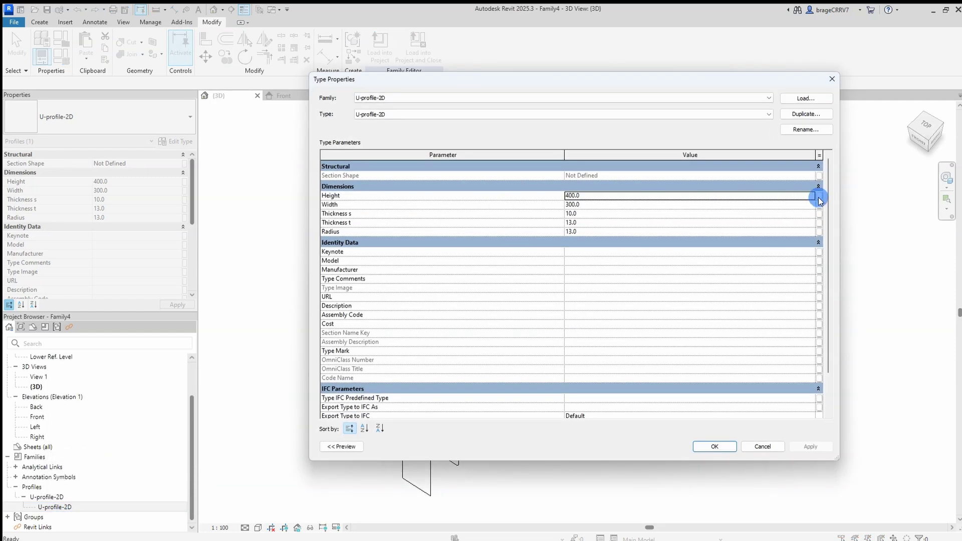
left_click(819, 196)
left_click(515, 245)
left_click(578, 353)
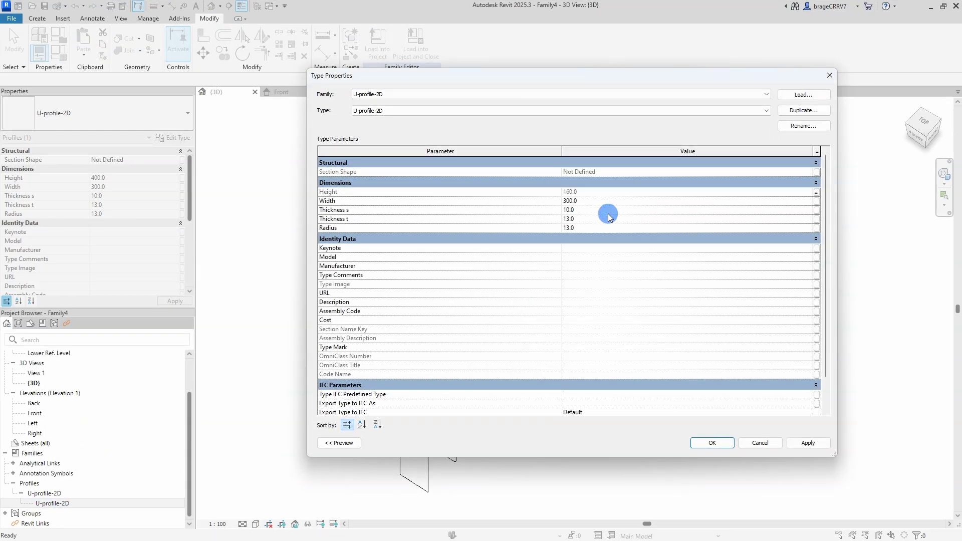
left_click(822, 218)
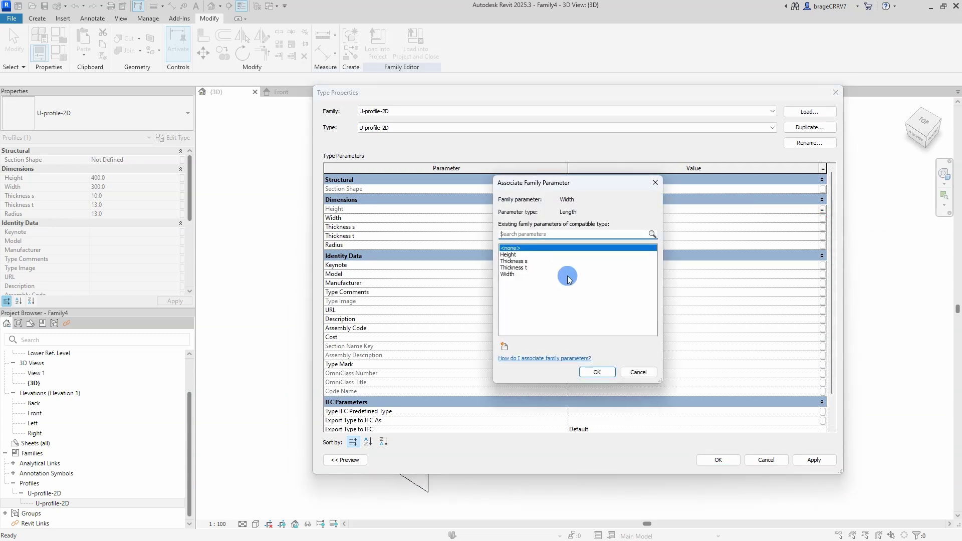
left_click(509, 274)
left_click(597, 372)
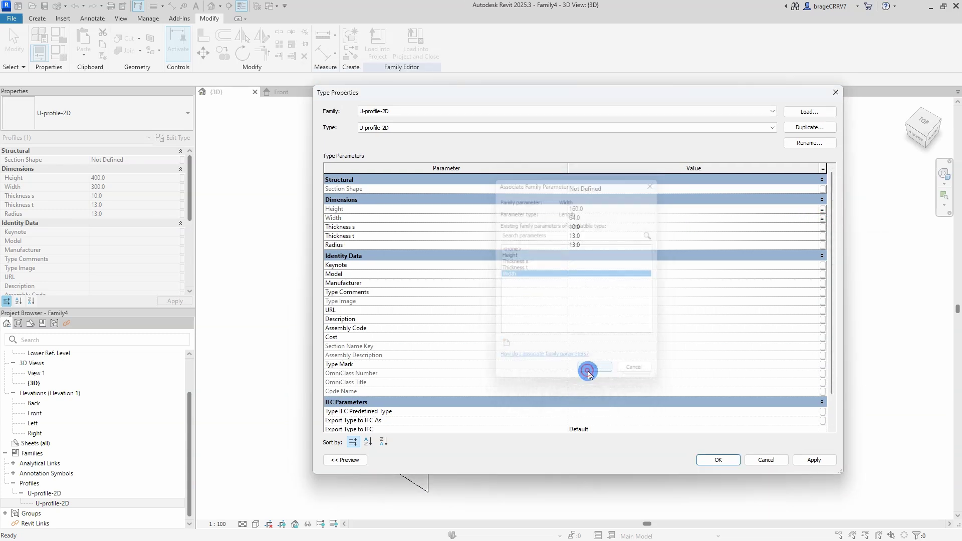
Associate the nested U-profile-2D type's Thickness s and Thickness t with the column family's matching parameters, and apply.
left_click(823, 227)
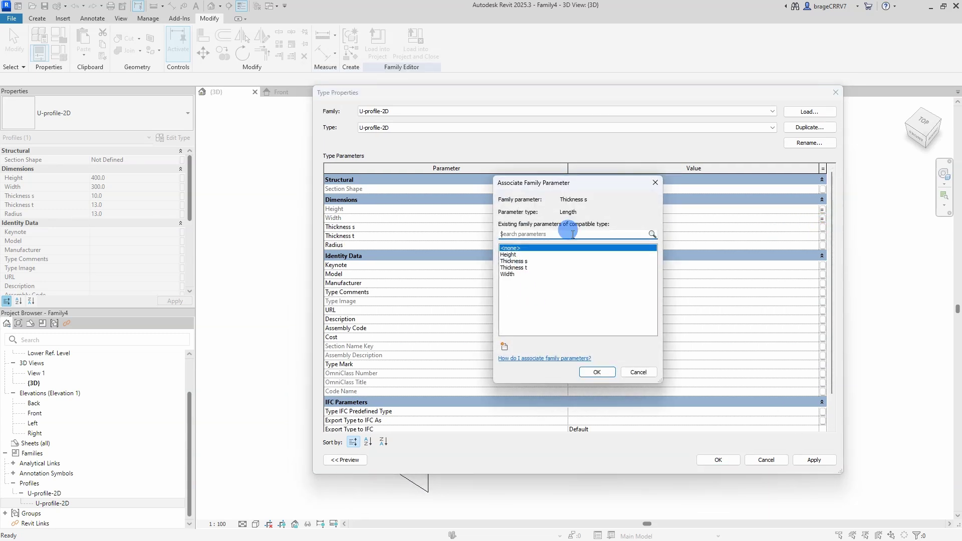
left_click(517, 261)
left_click(597, 372)
left_click(823, 236)
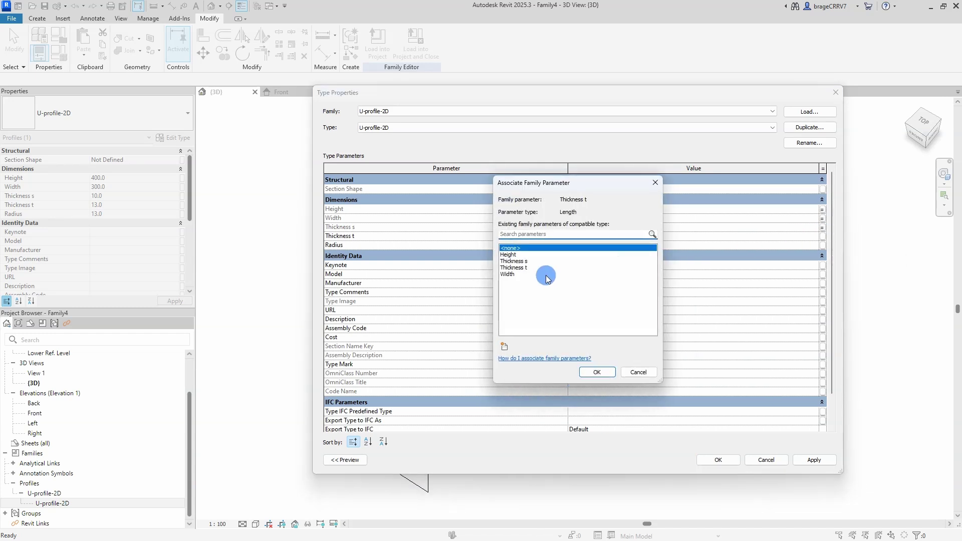
left_click(517, 268)
left_click(592, 372)
left_click(813, 460)
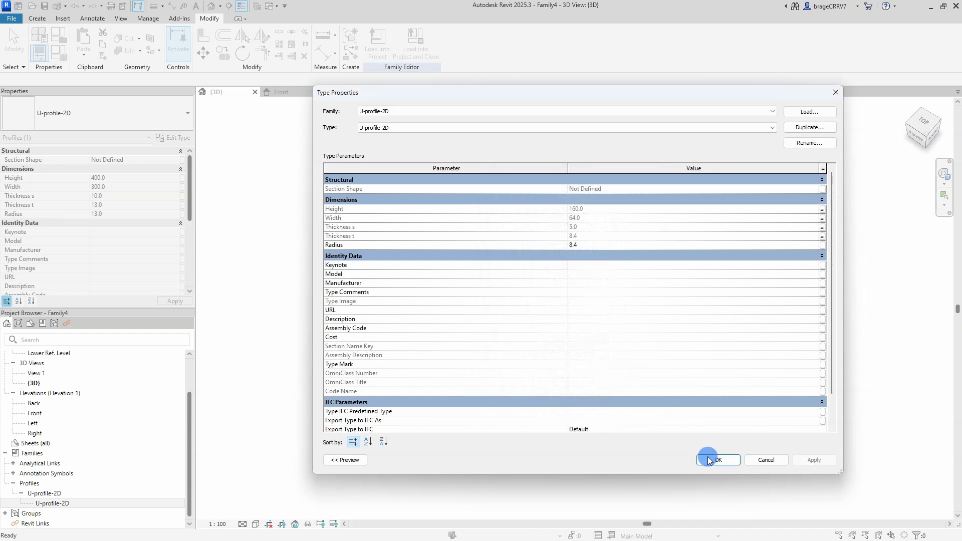
left_click(718, 460)
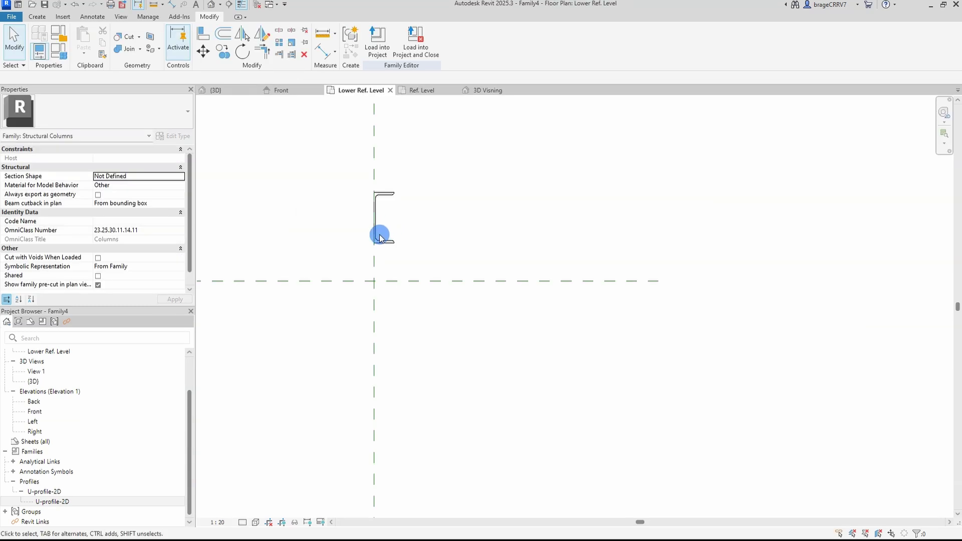
In the Lower Ref. Level plan, move the sweep from its web's outer midpoint to the intersection of the reference planes.
left_click(383, 222)
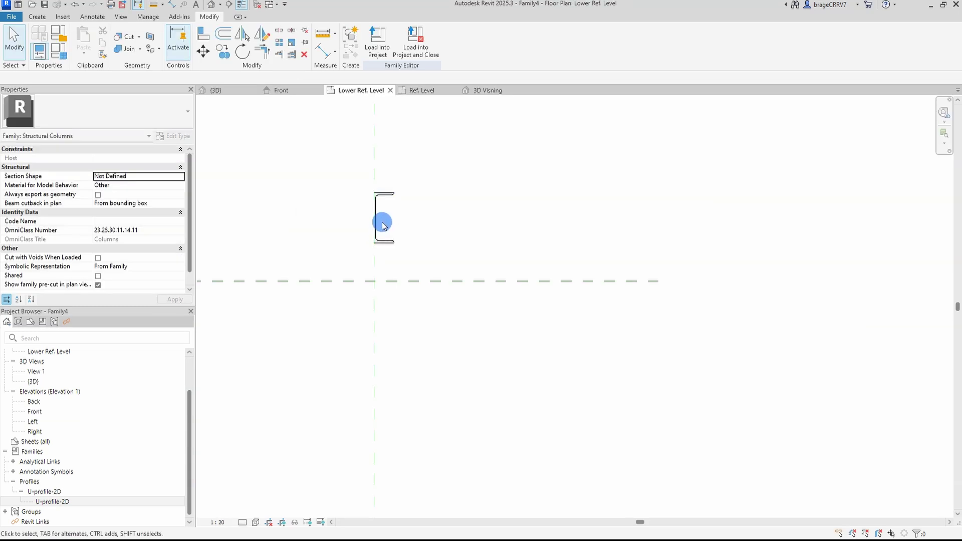
left_click(405, 243)
left_click(383, 232)
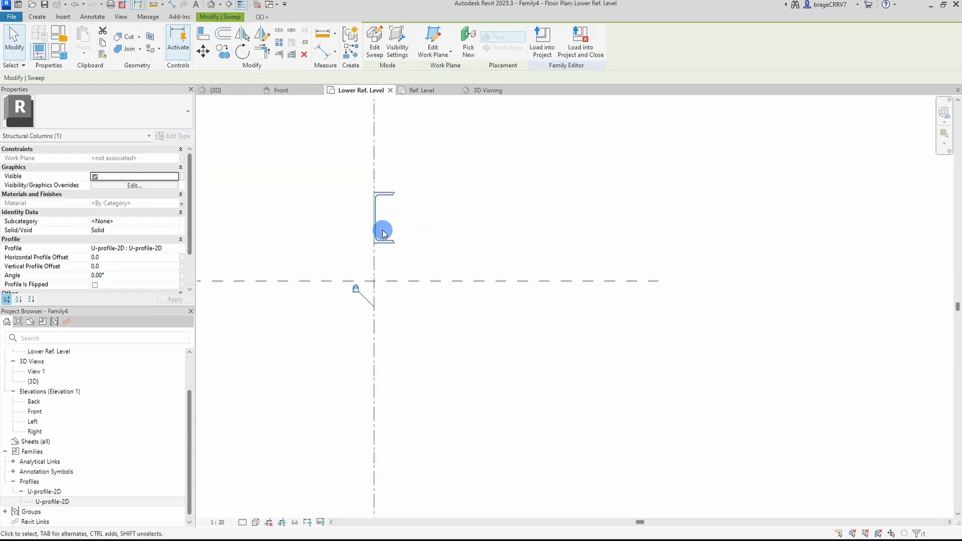
key("m")
key("v")
scroll(374, 220, "up", 3)
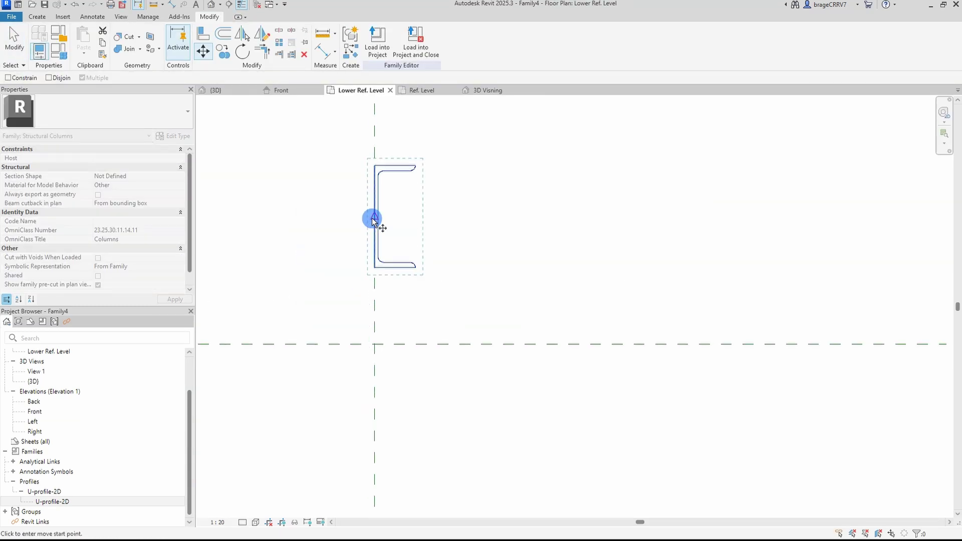
left_click(373, 217)
left_click(374, 345)
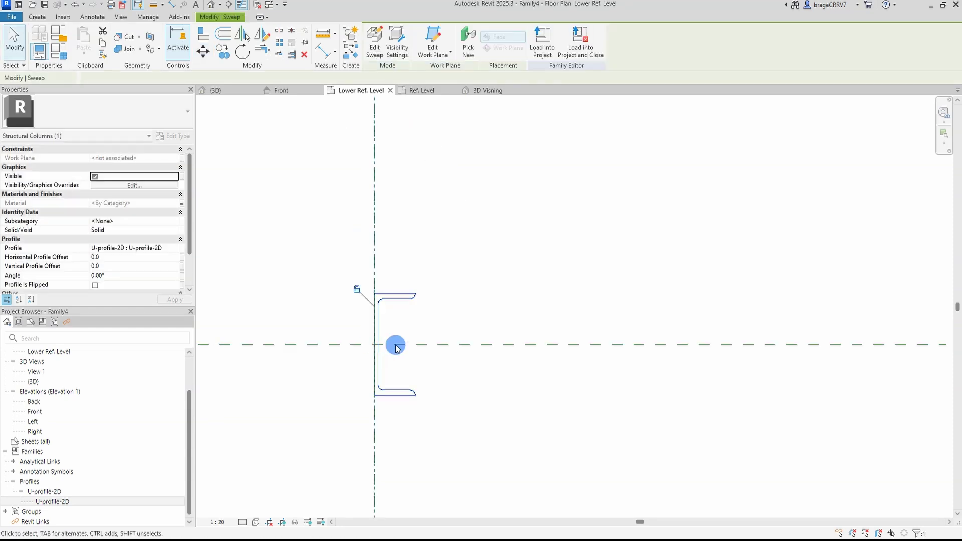
left_click(315, 271)
Flex the column family by setting its Height to 200, and restore the Height to 160.
scroll(371, 343, "down", 5)
scroll(373, 345, "up", 4)
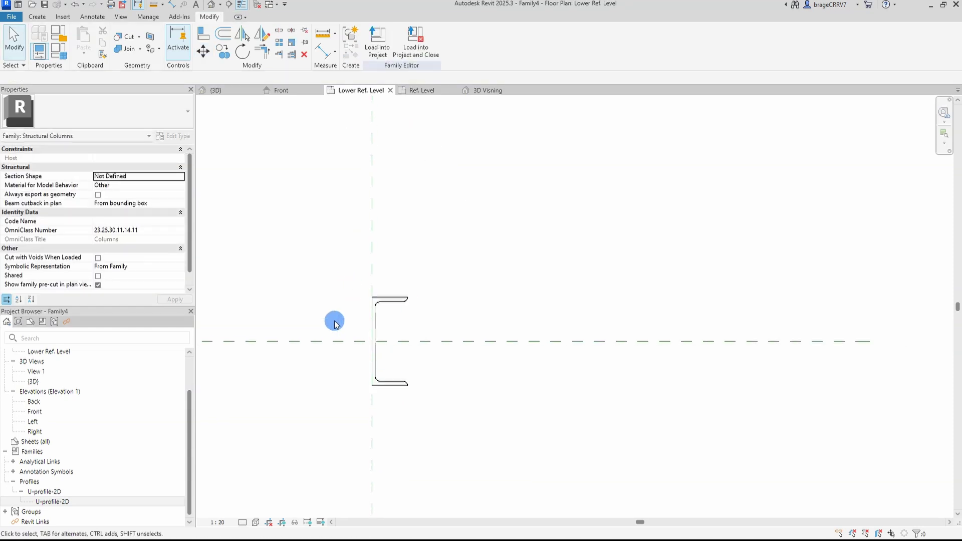
middle_click_drag(330, 317, 261, 252)
middle_click_drag(494, 323, 371, 281)
scroll(424, 302, "down", 2)
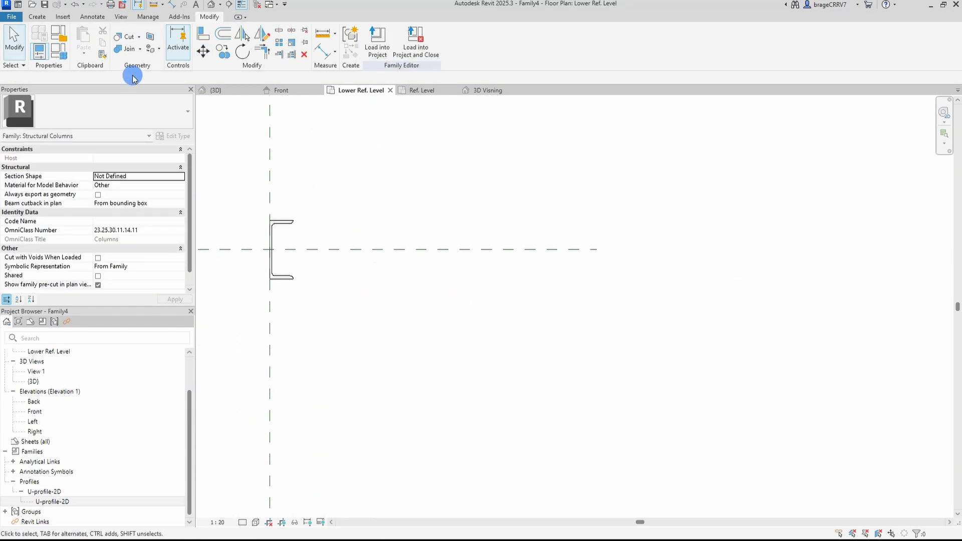
left_click(58, 52)
key("f")
key("t")
left_click(712, 229)
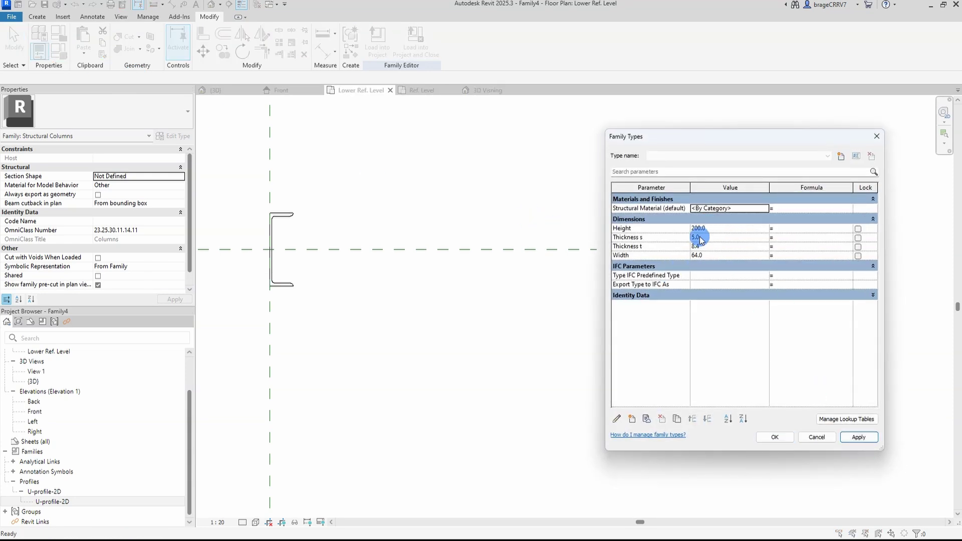
left_click(717, 229)
type("160")
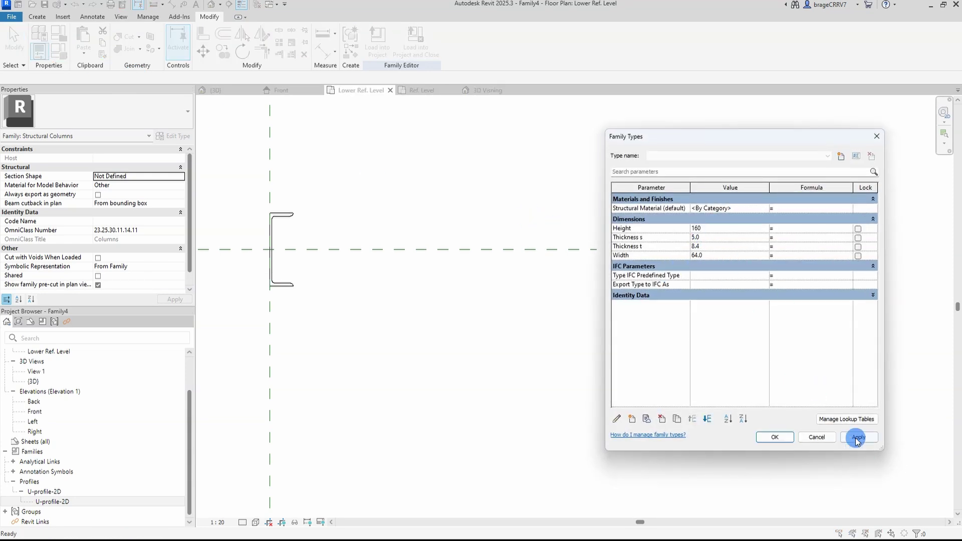
left_click(858, 437)
left_click(775, 437)
Switch to the 3D view and save the column family on the desktop as U-Column.
left_click(220, 90)
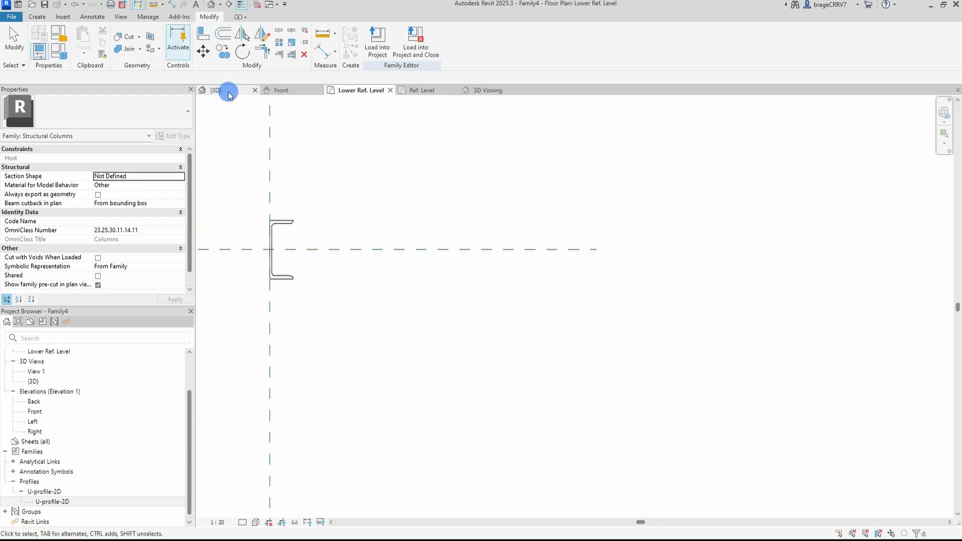
left_click(388, 271)
left_click(315, 356)
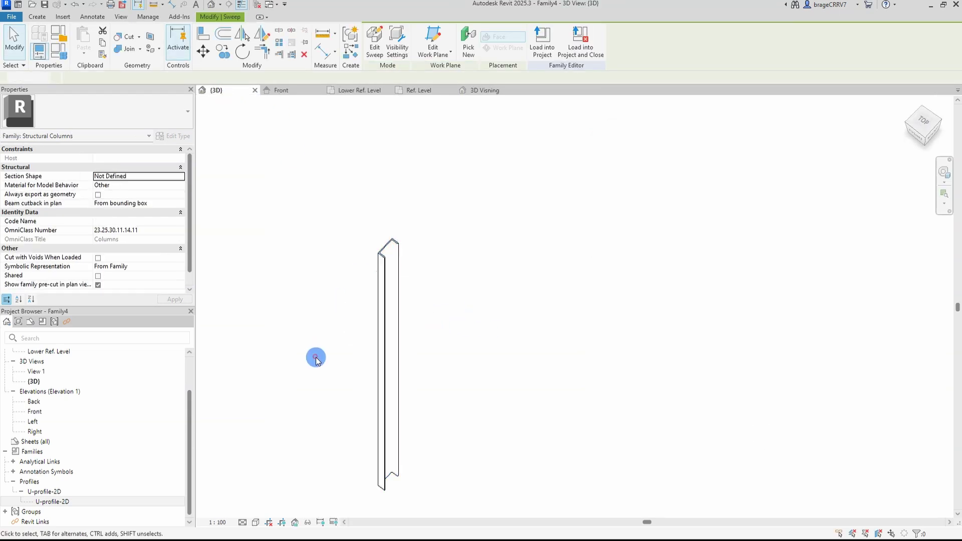
middle_click_drag(317, 358, 342, 395, "shift")
middle_click_drag(343, 395, 342, 384, "shift")
left_click(339, 192)
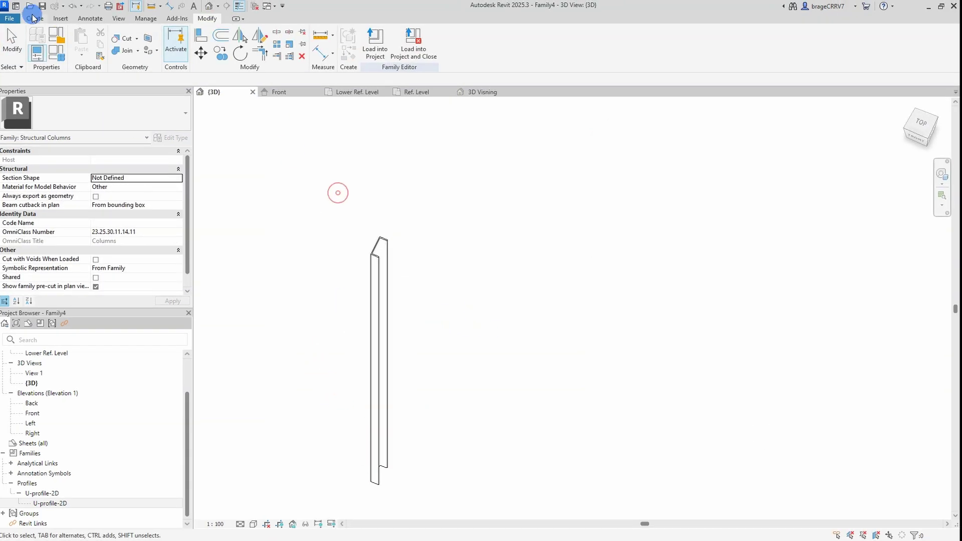
left_click(12, 17)
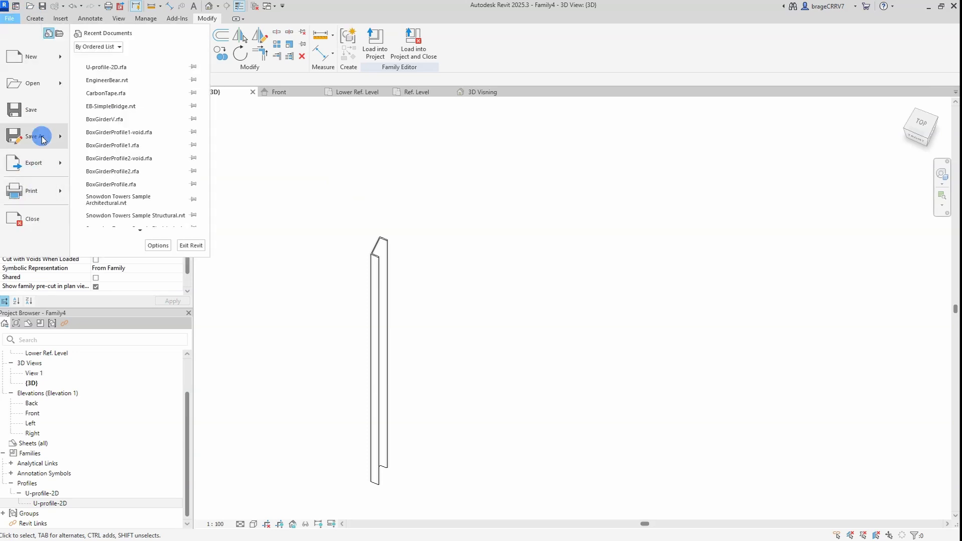
left_click(41, 139)
left_click(116, 129)
type("U")
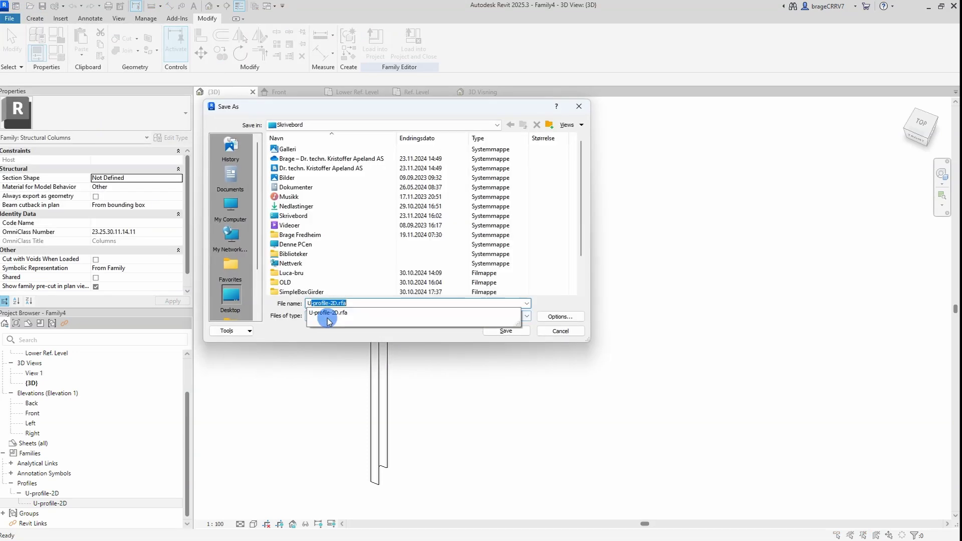
type("c")
key("BackSpace")
type("-c")
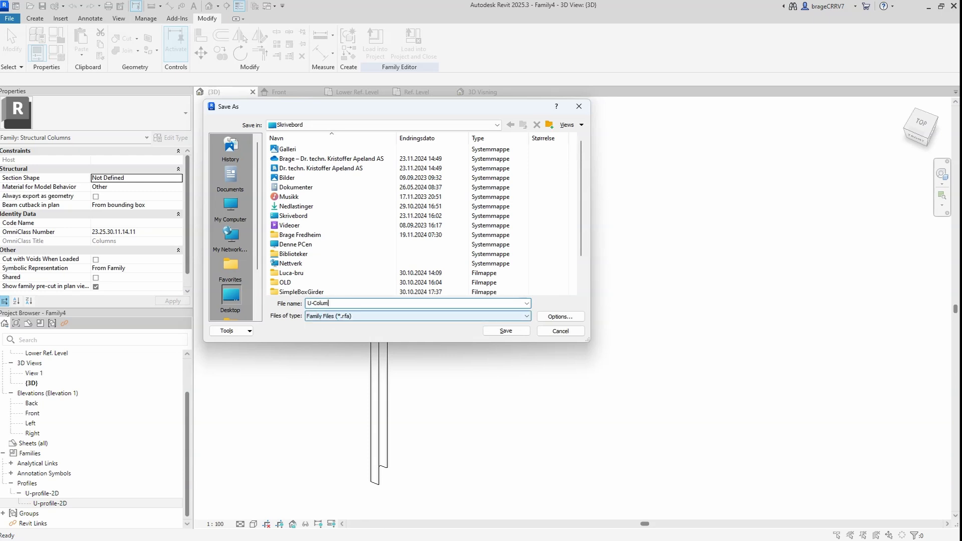
left_click(349, 318)
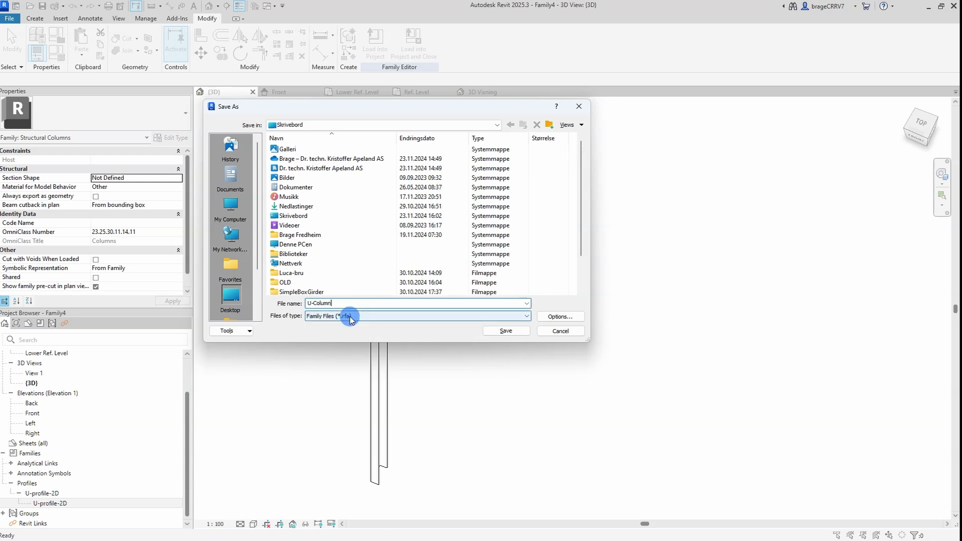
left_click(506, 332)
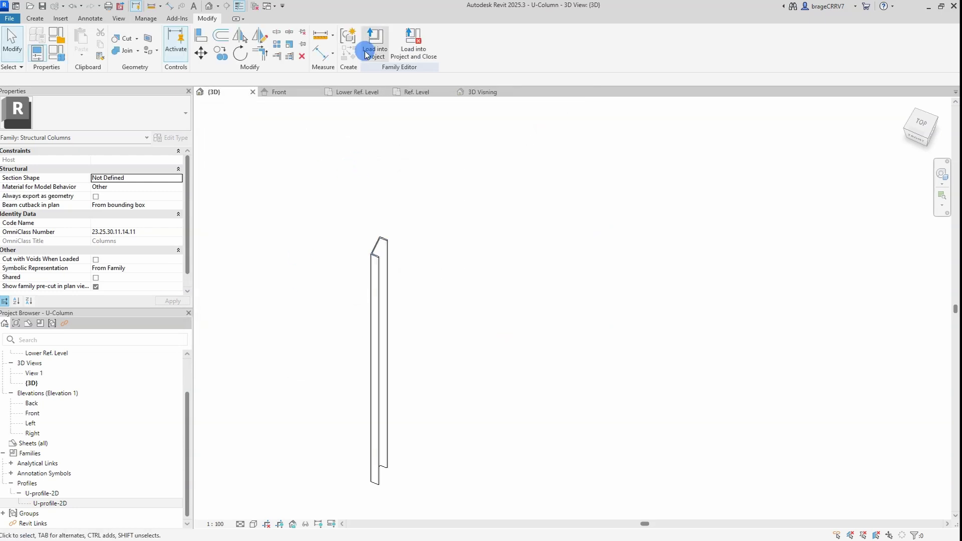
Load the family into EngineerBear.rvt and place a vertical U-Column on the floor beside the existing rectangular column.
left_click(376, 43)
left_click(414, 221)
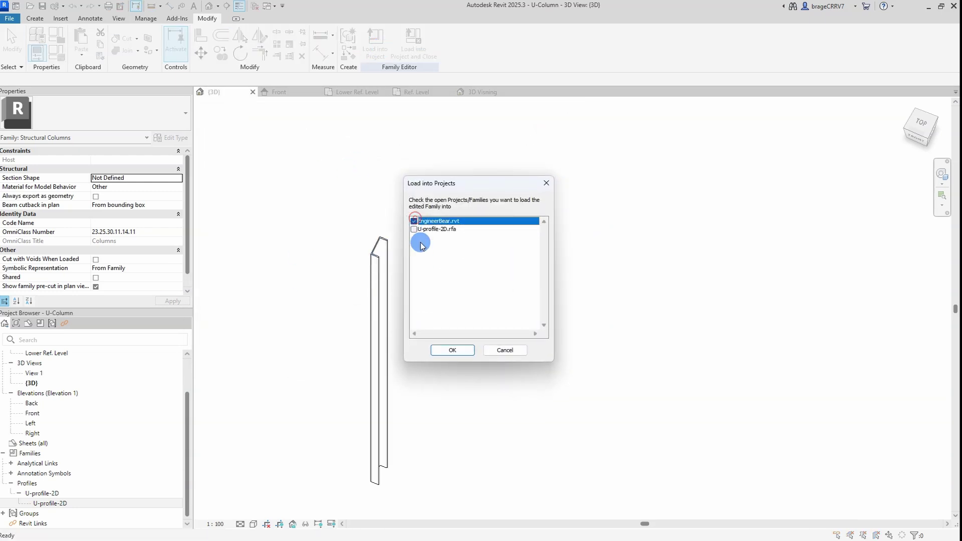
left_click(453, 350)
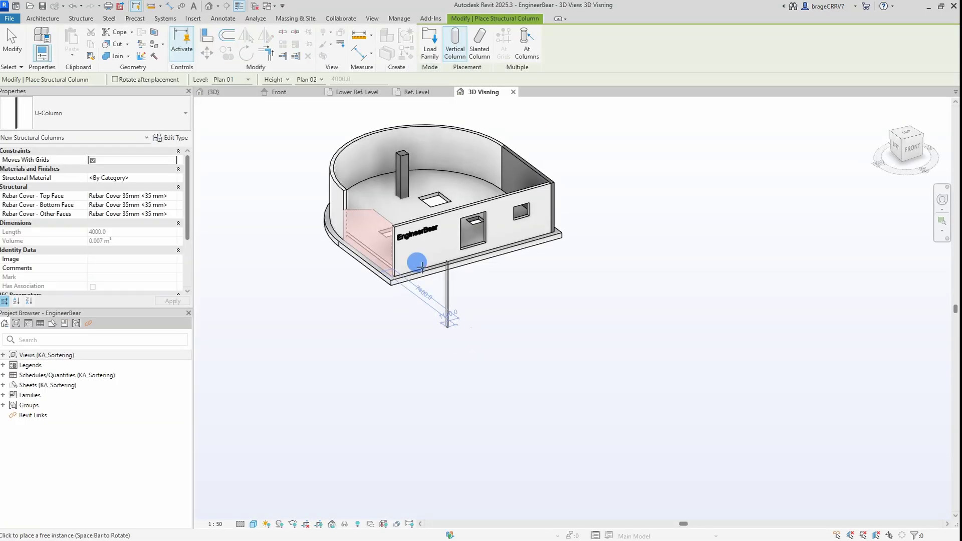
middle_click_drag(409, 307, 360, 315, "shift")
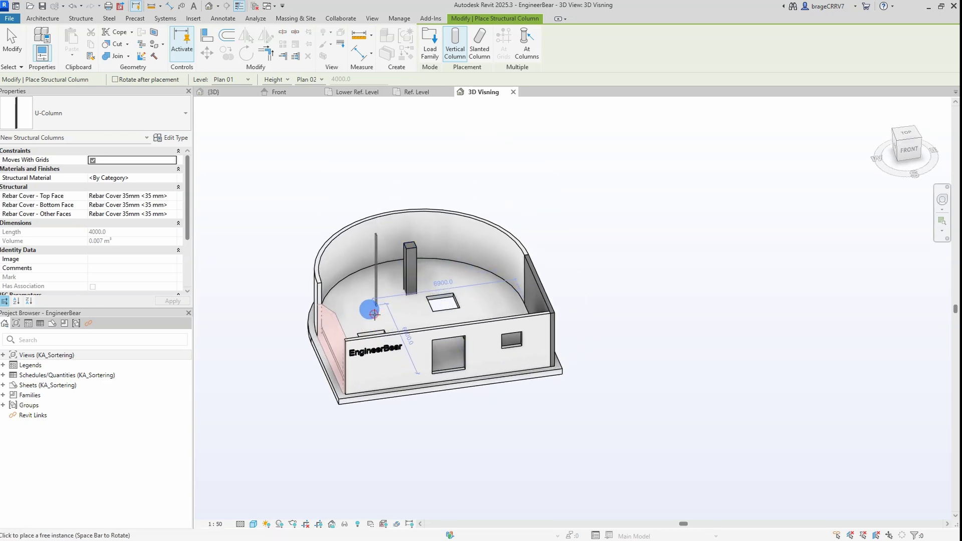
left_click(371, 310)
key("Escape")
left_click(380, 298)
Search the materials for "stee" and assign Stål - S355 as the placed U-Column's structural material.
middle_click_drag(424, 306, 282, 320, "shift")
scroll(436, 301, "up", 3)
left_click(430, 290)
scroll(316, 243, "up", 3)
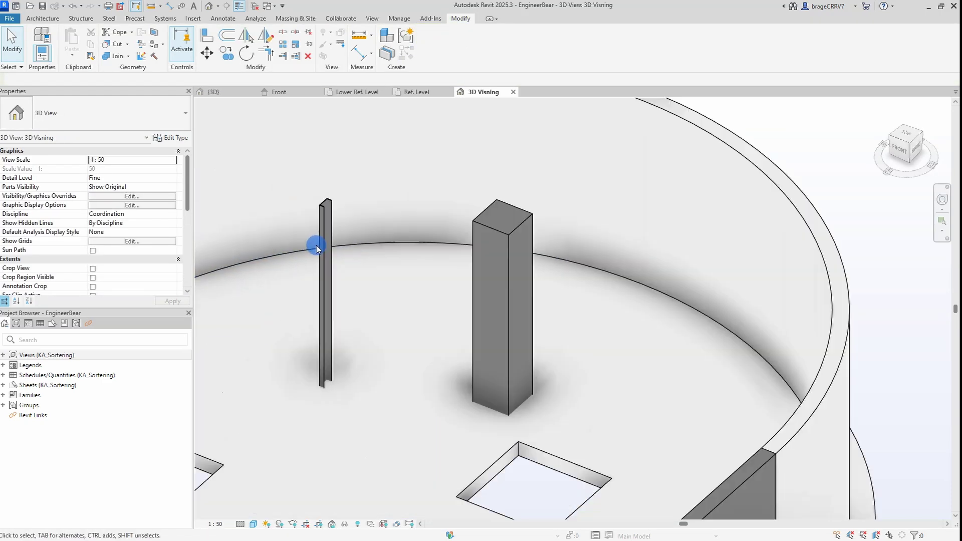
left_click(324, 252)
left_click(151, 232)
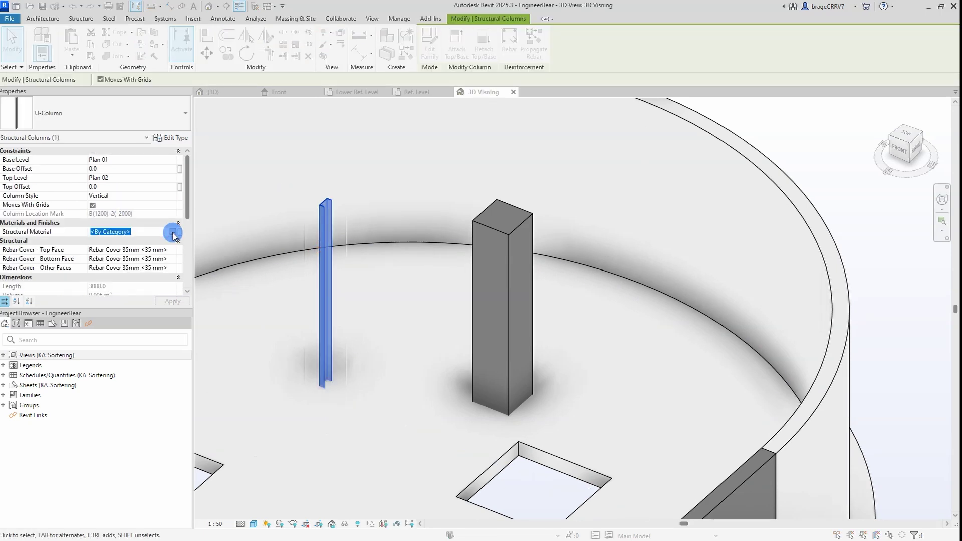
left_click(180, 232)
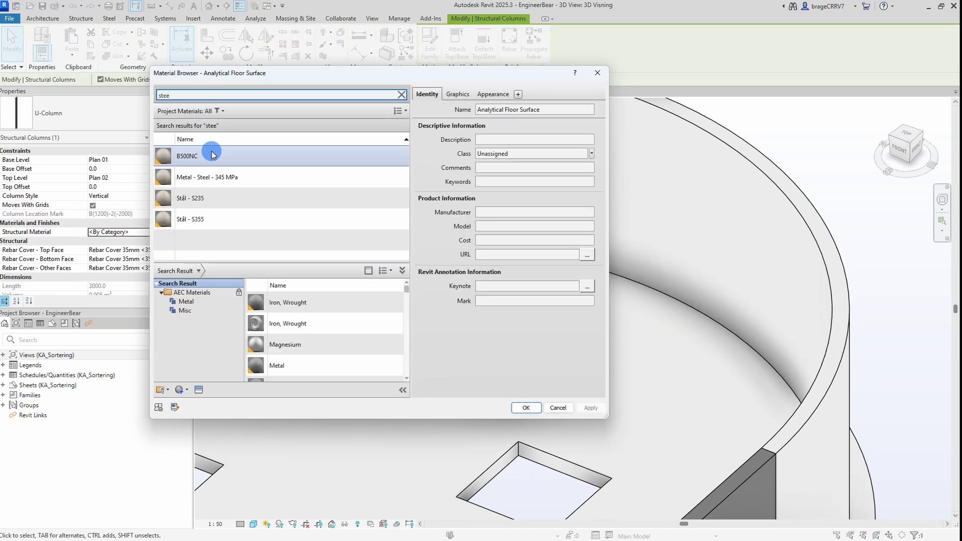
left_click(226, 223)
left_click(526, 407)
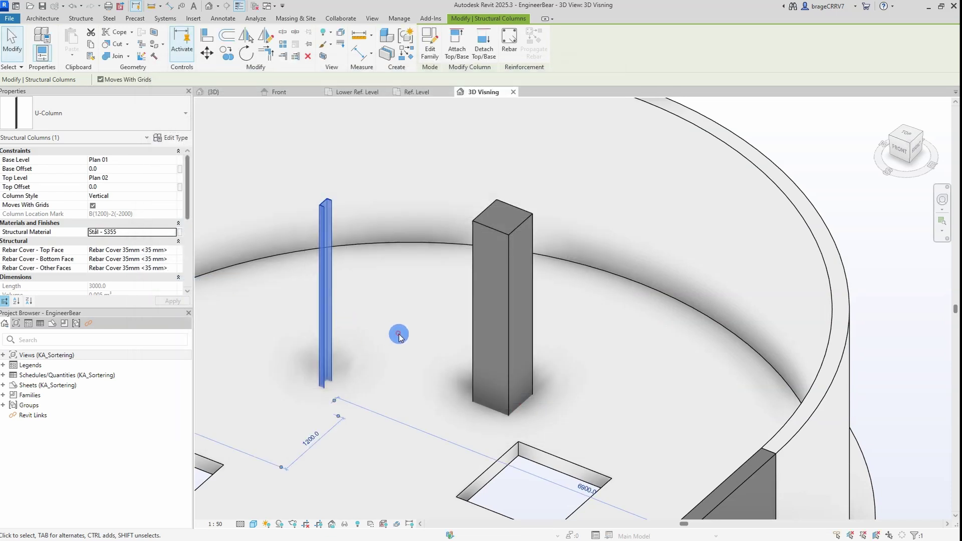
Change the visual style of the project's 3D view.
left_click(403, 334)
left_click(255, 524)
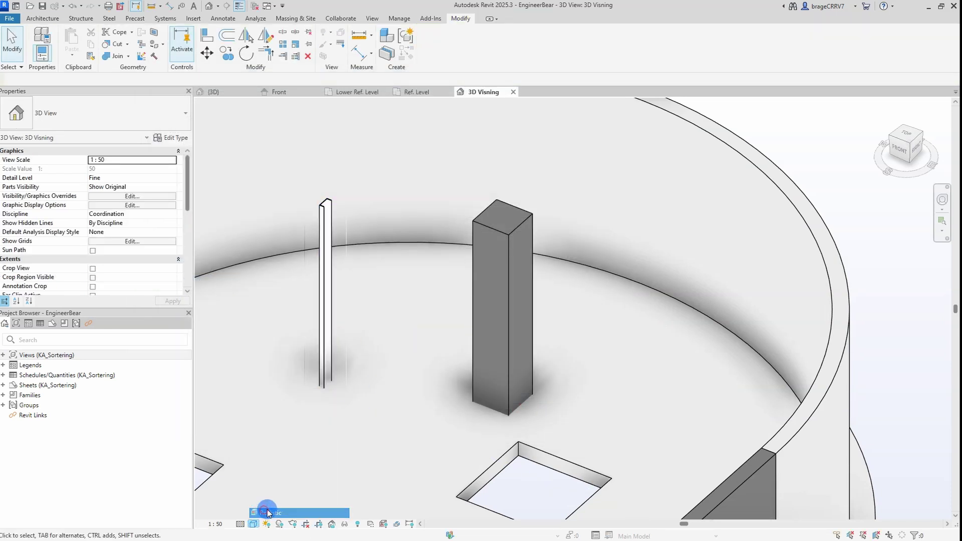
left_click(273, 503)
left_click(349, 286)
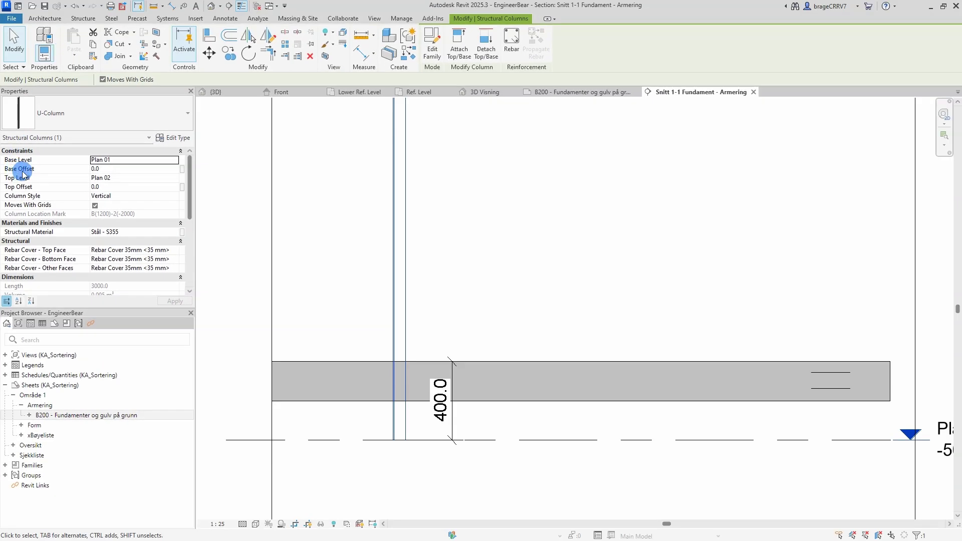
Set the U-Column's base offset from Plan 01 to 400.
left_click(100, 169)
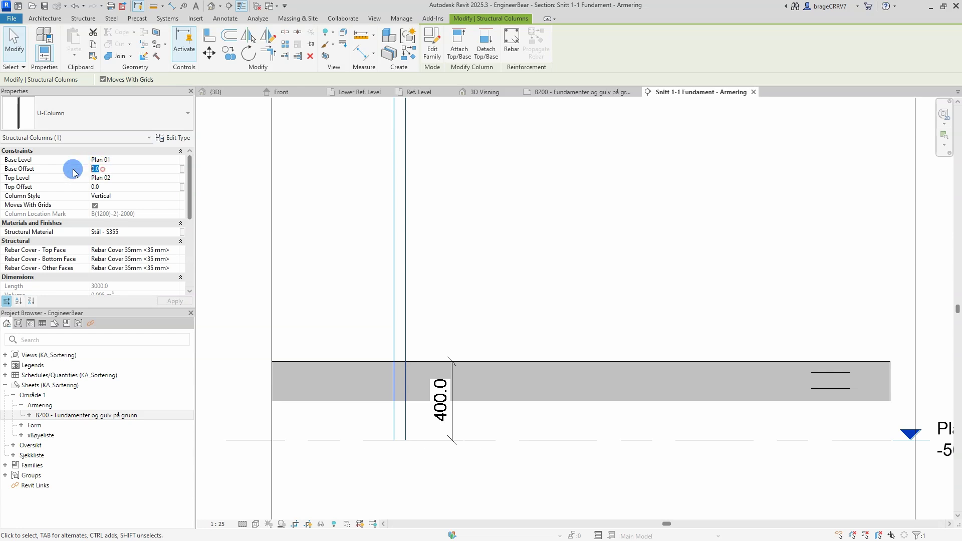
type("400")
left_click(354, 222)
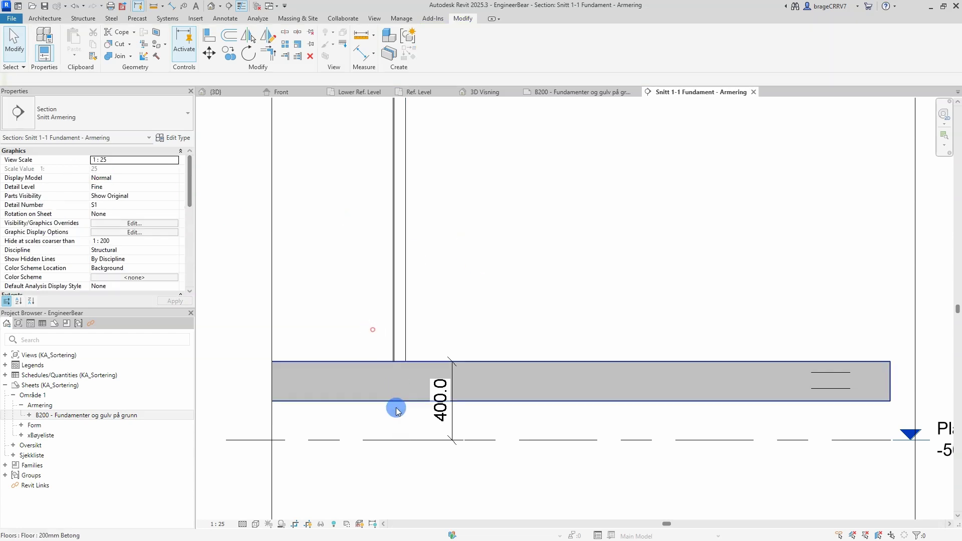
Set the U-Column's top offset from Plan 02 to 500.
left_click(396, 351)
scroll(395, 352, "down", 2)
middle_click_drag(475, 249, 433, 329)
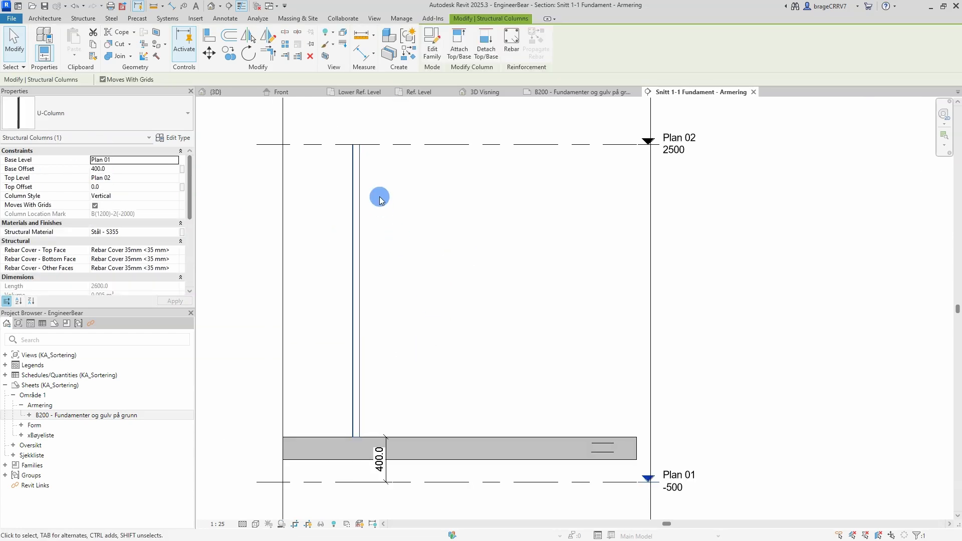
left_click(109, 184)
type("500")
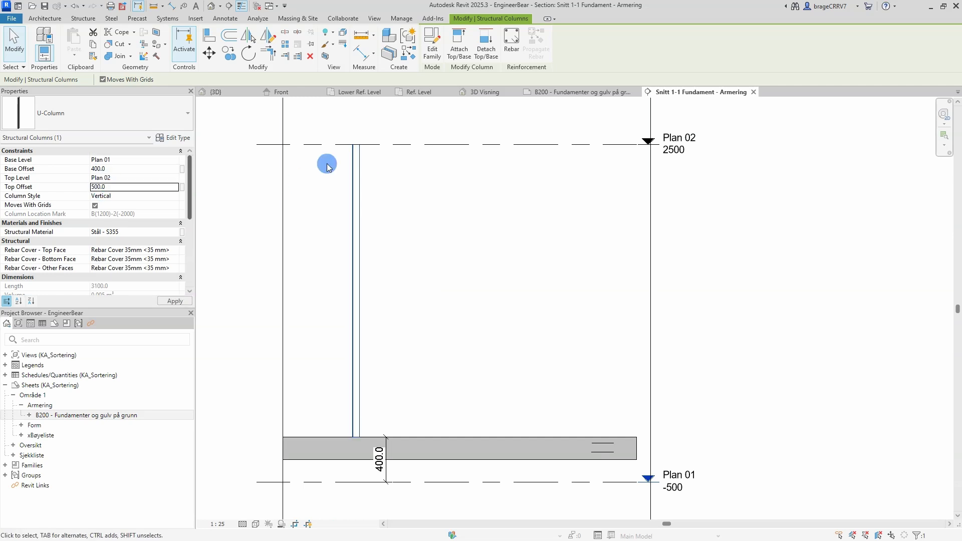
scroll(389, 208, "down", 3)
left_click(401, 208)
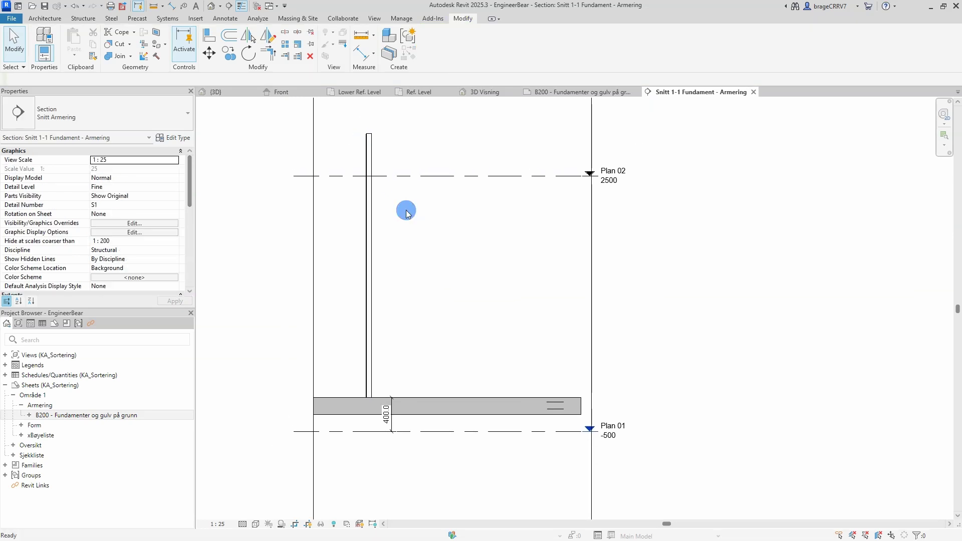
Add an aligned dimension between Plan 02 and the top of the U-Column in the section.
key("d")
key("i")
left_click(355, 155)
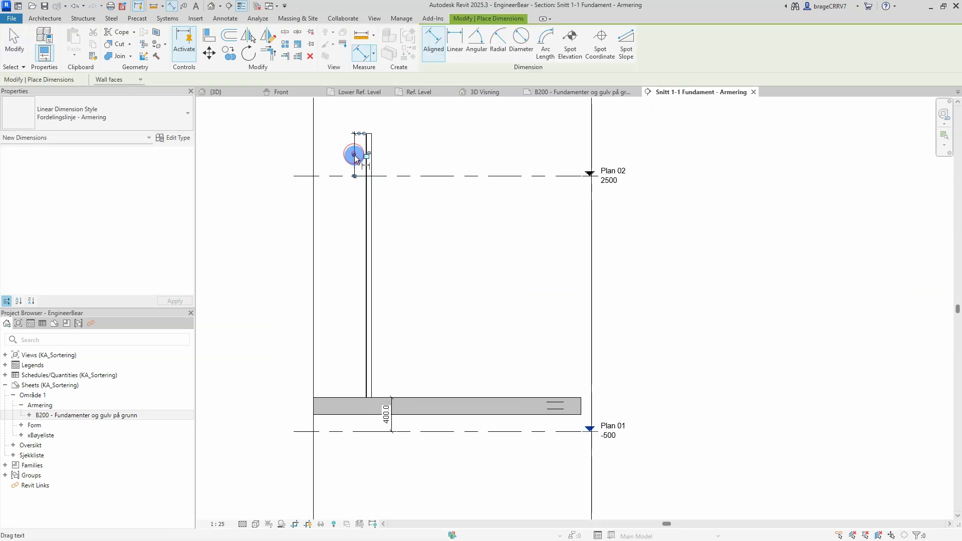
key("Escape")
key("Escape")
Change the new column-top dimension's style to Målsetting - 2.5mm.
left_click(354, 155)
left_click(71, 111)
left_click(71, 200)
scroll(379, 165, "up", 2)
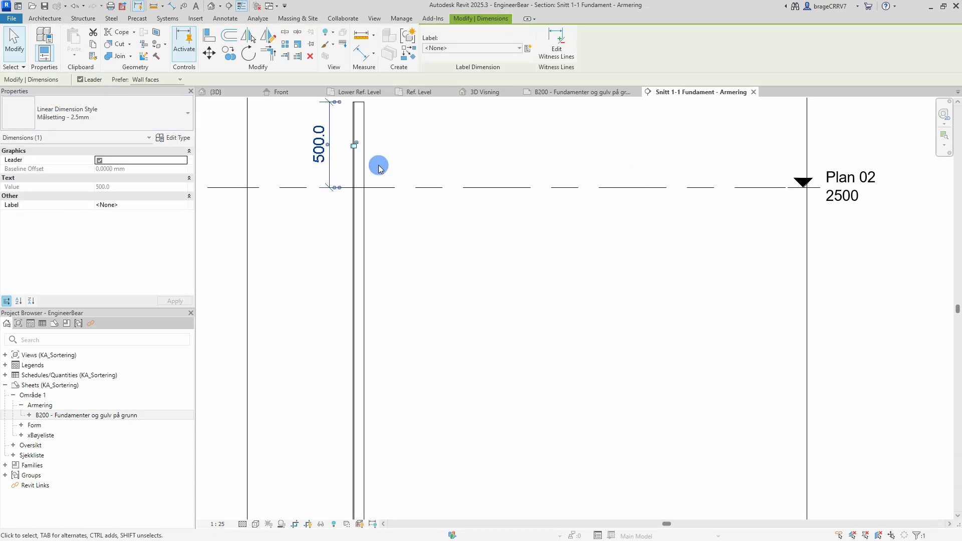
left_click(379, 168)
scroll(380, 165, "down", 3)
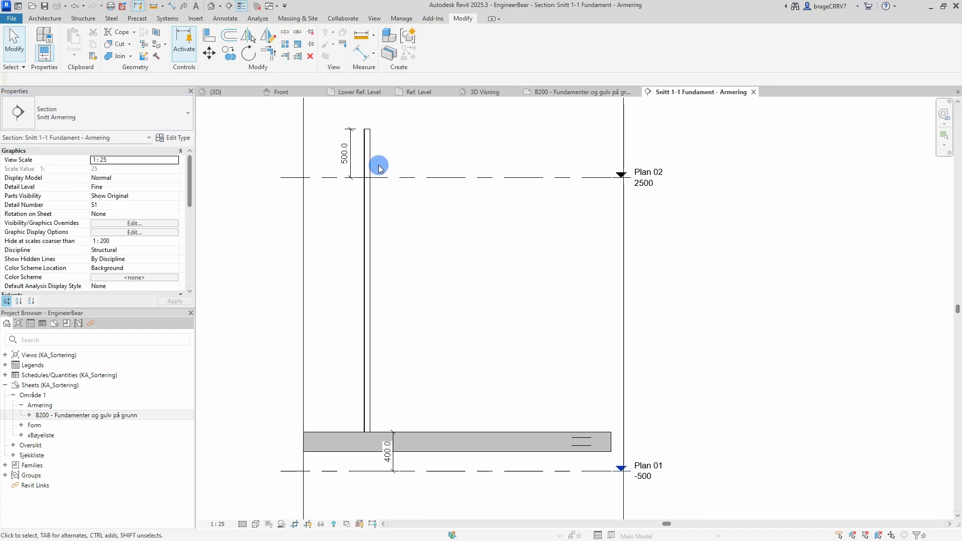